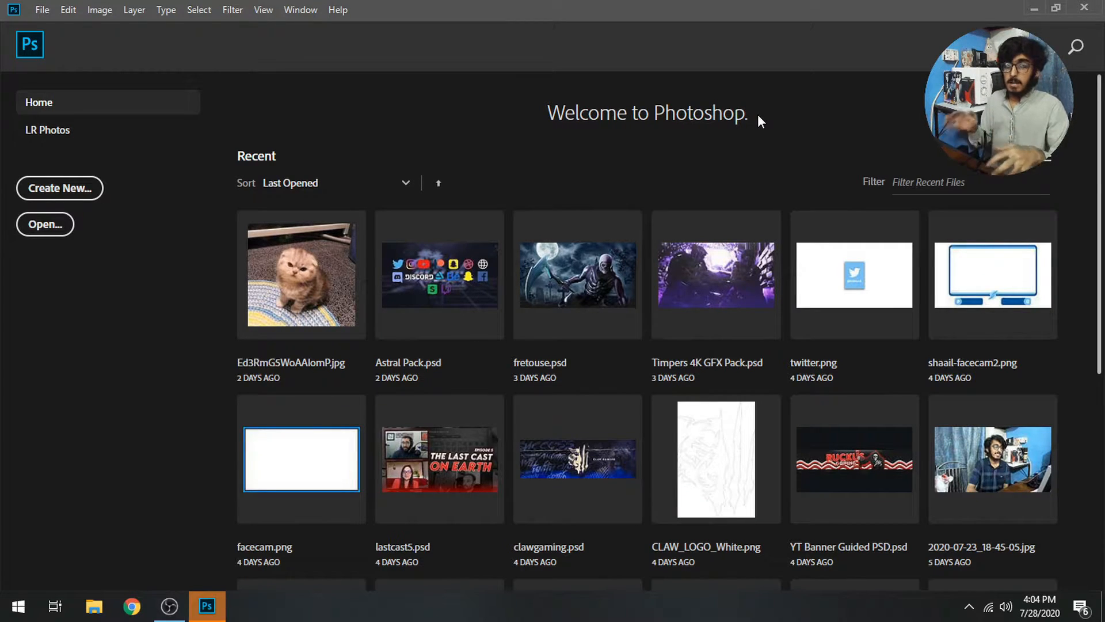
# Go to the Font folder in Anime Header Tutorial Resources, glancing at the PNGs folder on the way
pyautogui.click(1034, 8)
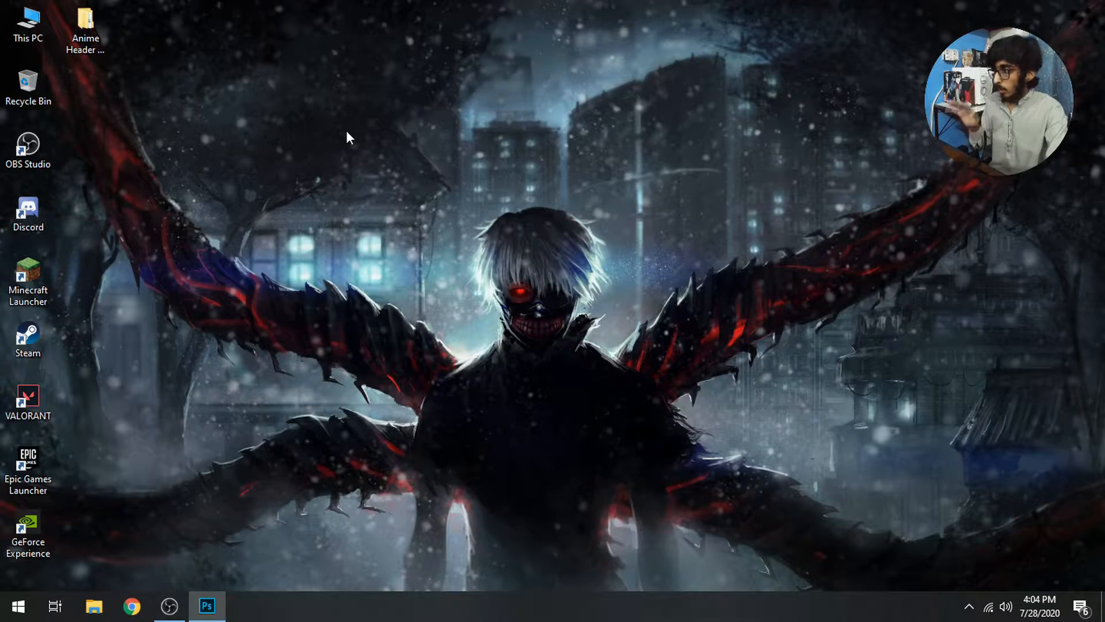
pyautogui.doubleClick(85, 28)
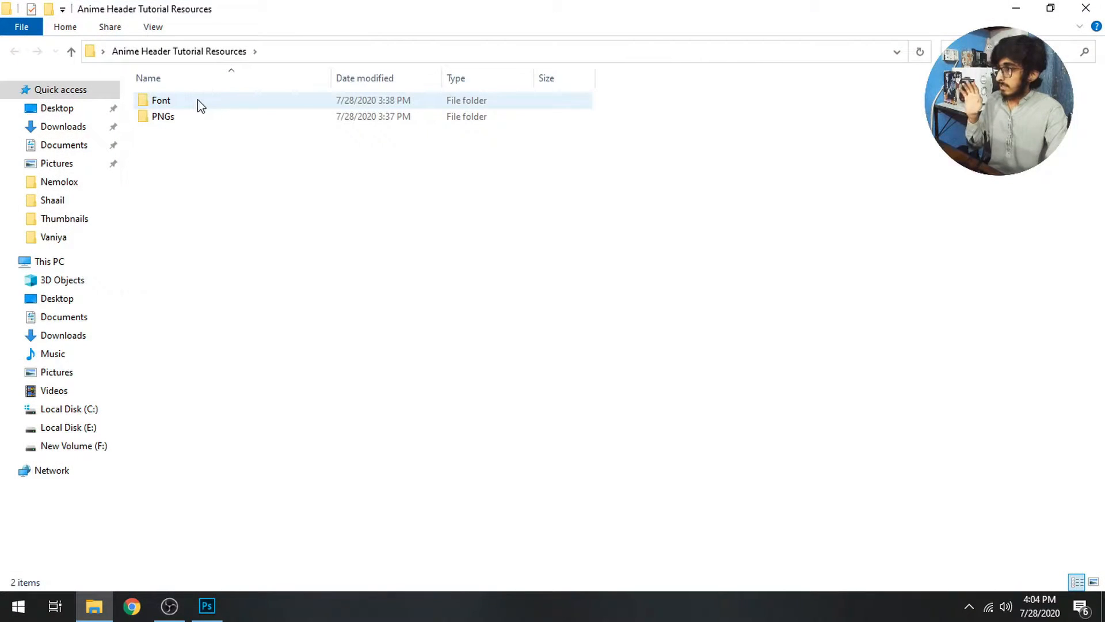
pyautogui.doubleClick(197, 115)
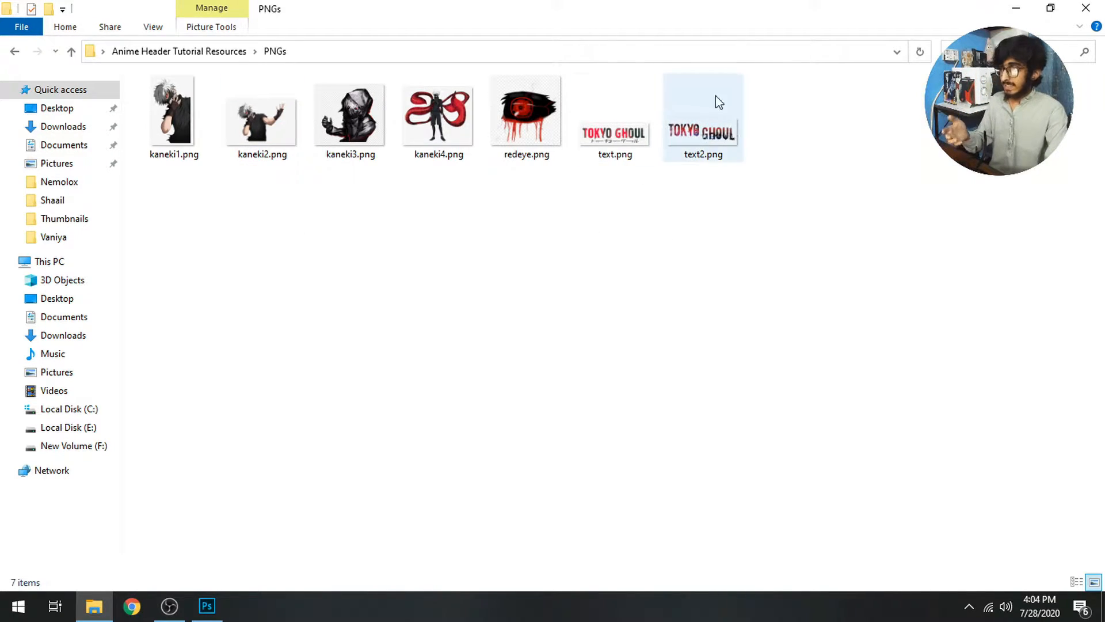
pyautogui.click(195, 51)
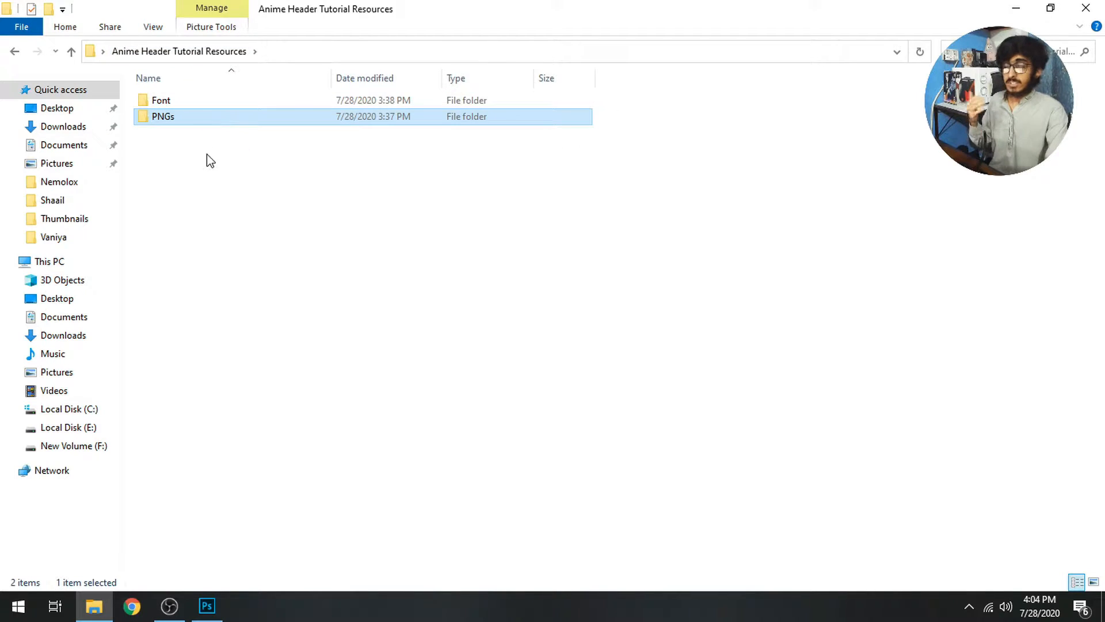
pyautogui.doubleClick(194, 107)
# Install the Downcome font from downcome.zip and return to Photoshop
pyautogui.doubleClick(203, 105)
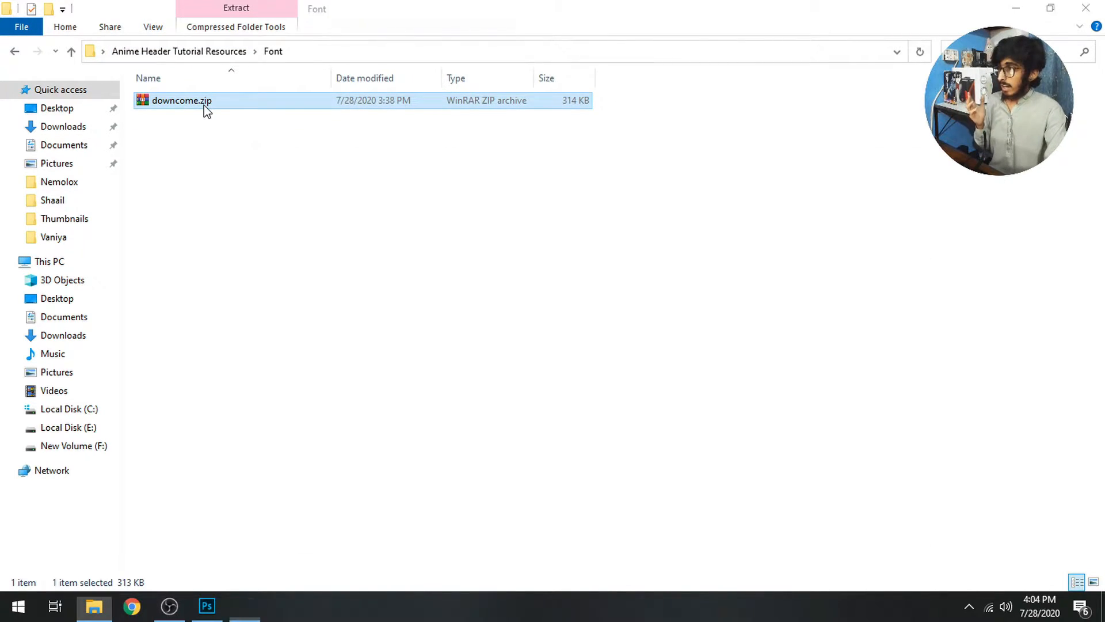
pyautogui.doubleClick(308, 311)
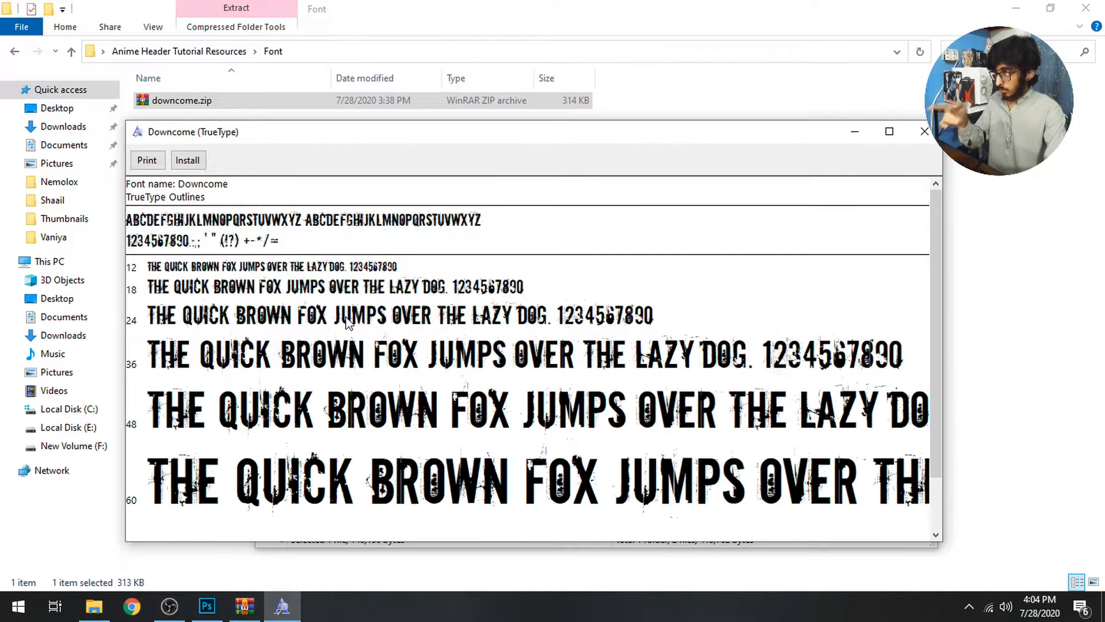
pyautogui.click(187, 161)
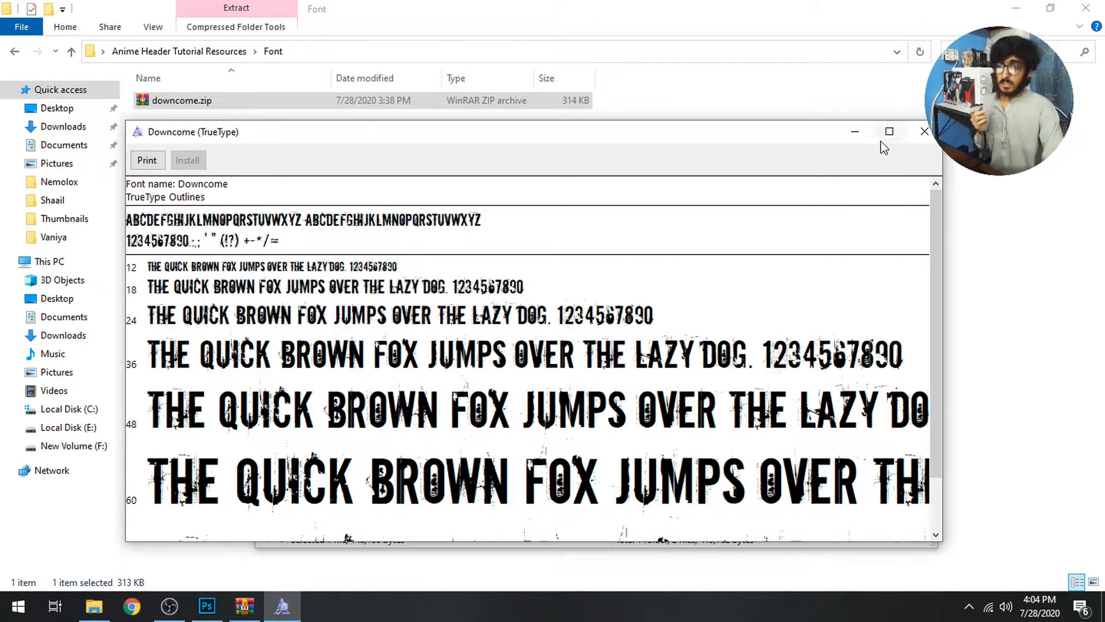
pyautogui.click(924, 132)
pyautogui.click(924, 165)
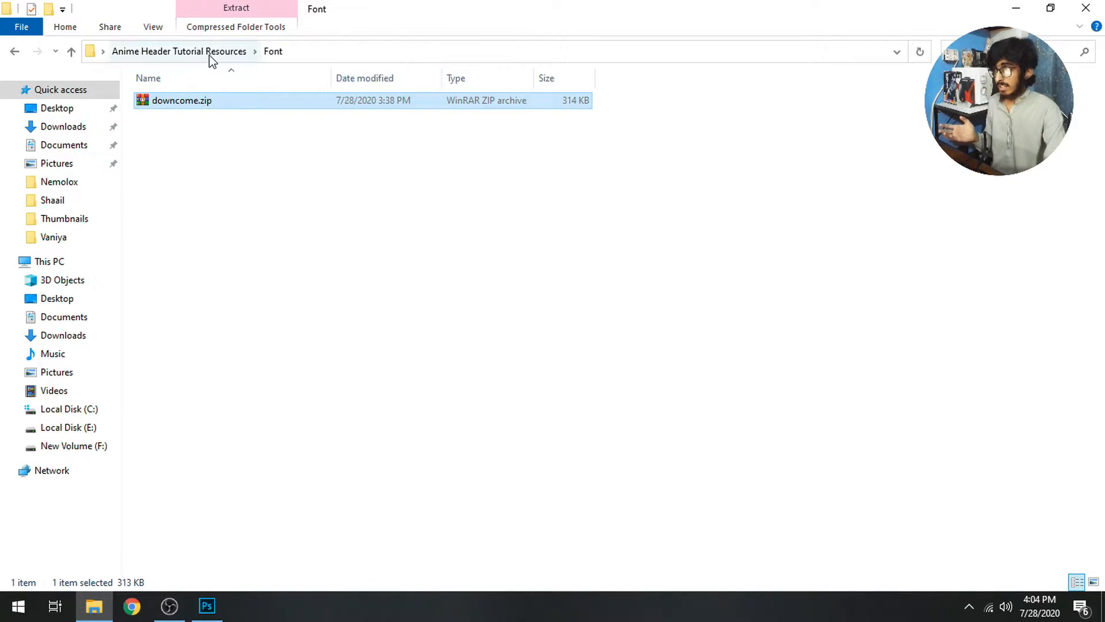
pyautogui.click(209, 54)
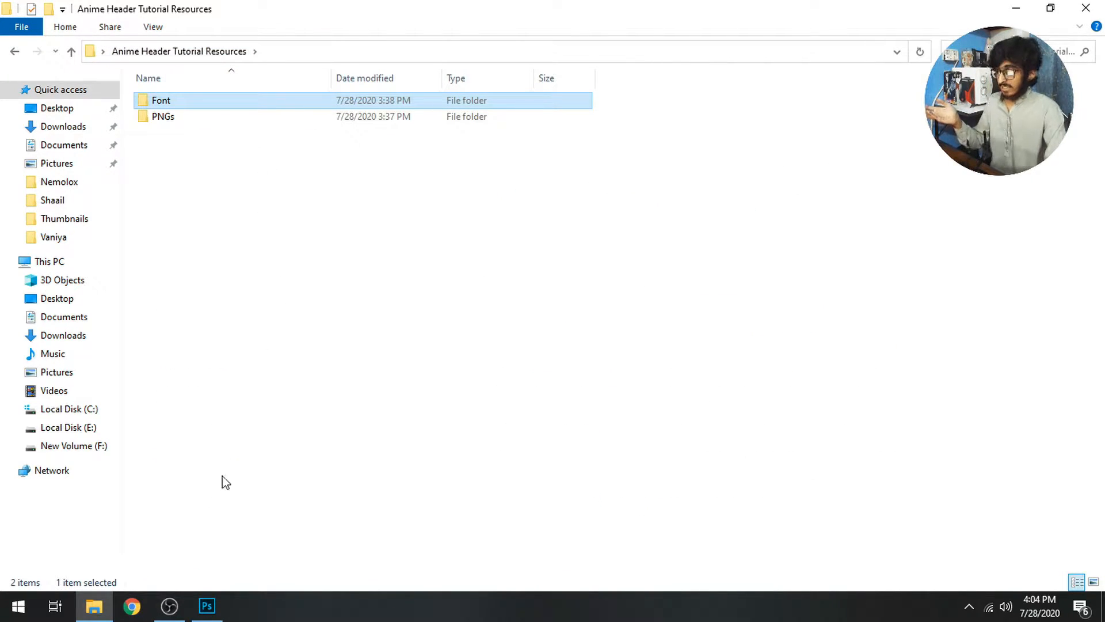
pyautogui.click(206, 606)
# Create a 1500 × 500 px document with a custom white background
pyautogui.click(92, 195)
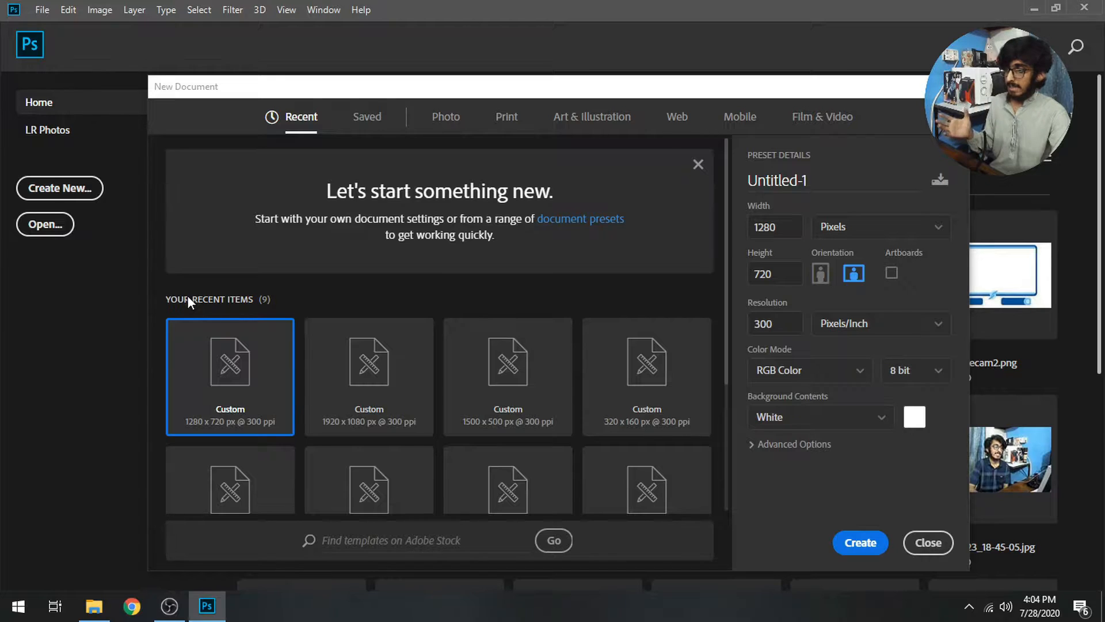
pyautogui.click(770, 230)
pyautogui.write('15500')
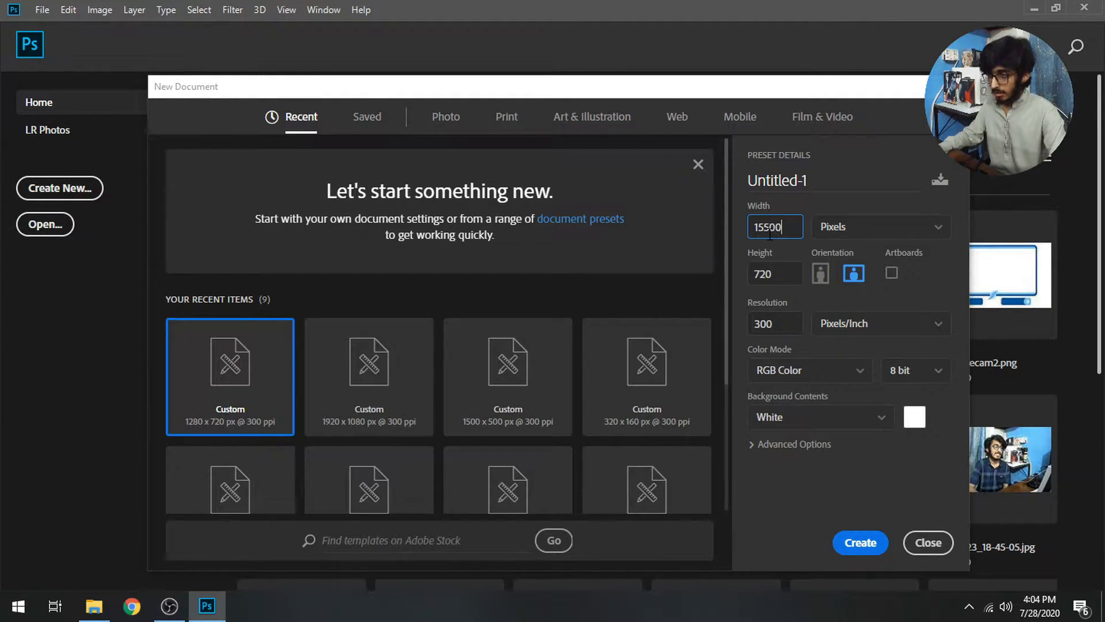
pyautogui.press('BackSpace')
pyautogui.press('BackSpace')
pyautogui.write('00')
pyautogui.click(783, 271)
pyautogui.write('50')
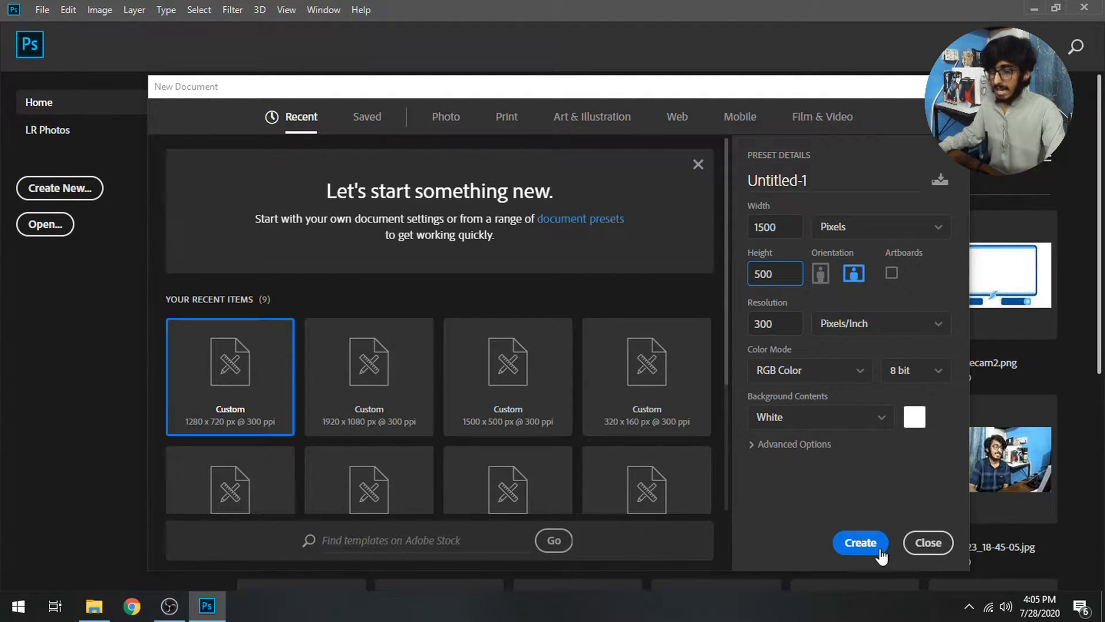
pyautogui.click(816, 419)
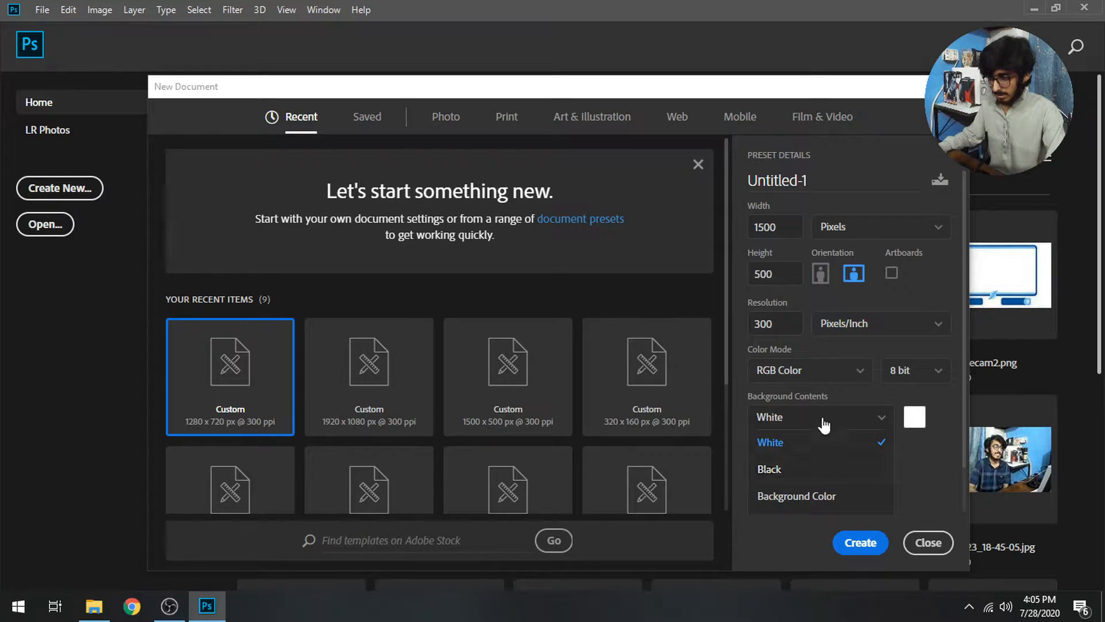
pyautogui.click(809, 440)
pyautogui.click(914, 418)
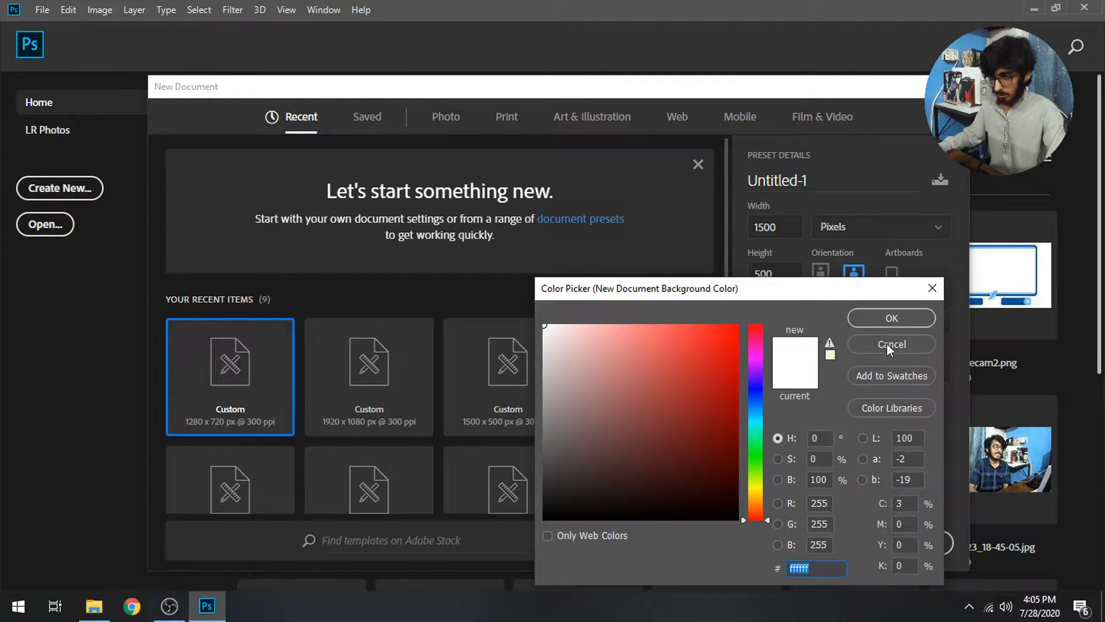
pyautogui.click(890, 320)
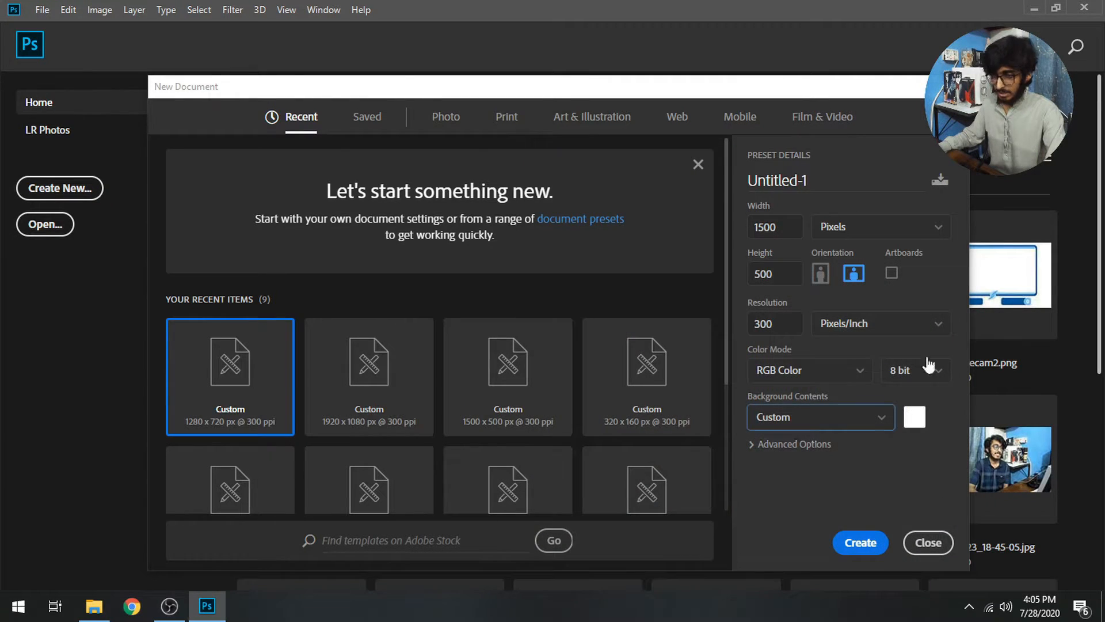
pyautogui.click(859, 550)
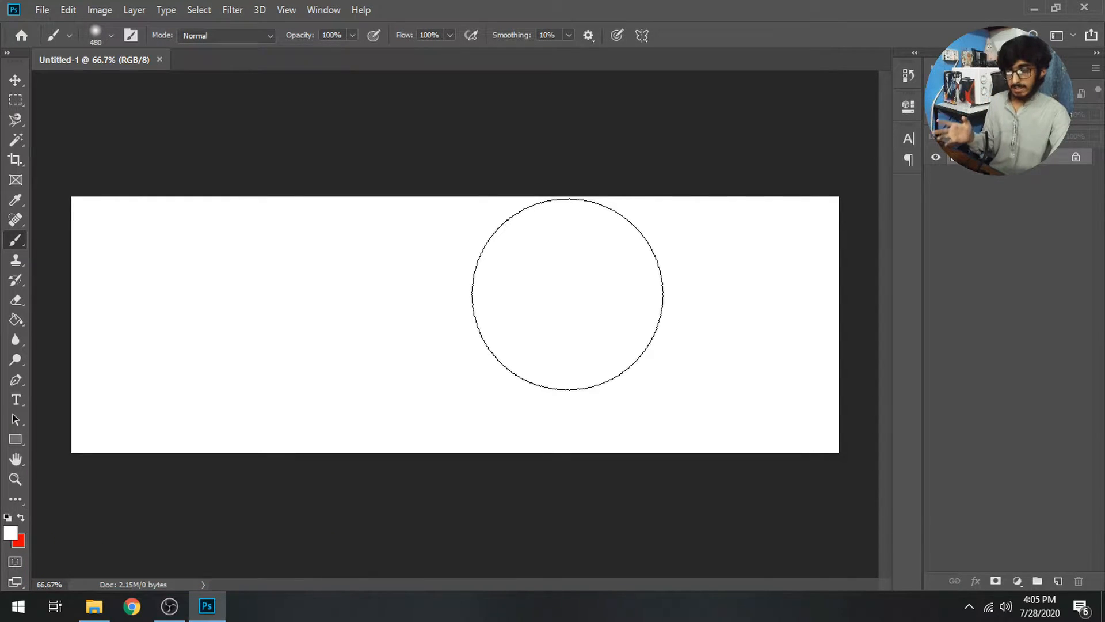
# Place kaneki3.png from the resources' PNGs folder as an embedded image
pyautogui.click(42, 10)
pyautogui.click(91, 299)
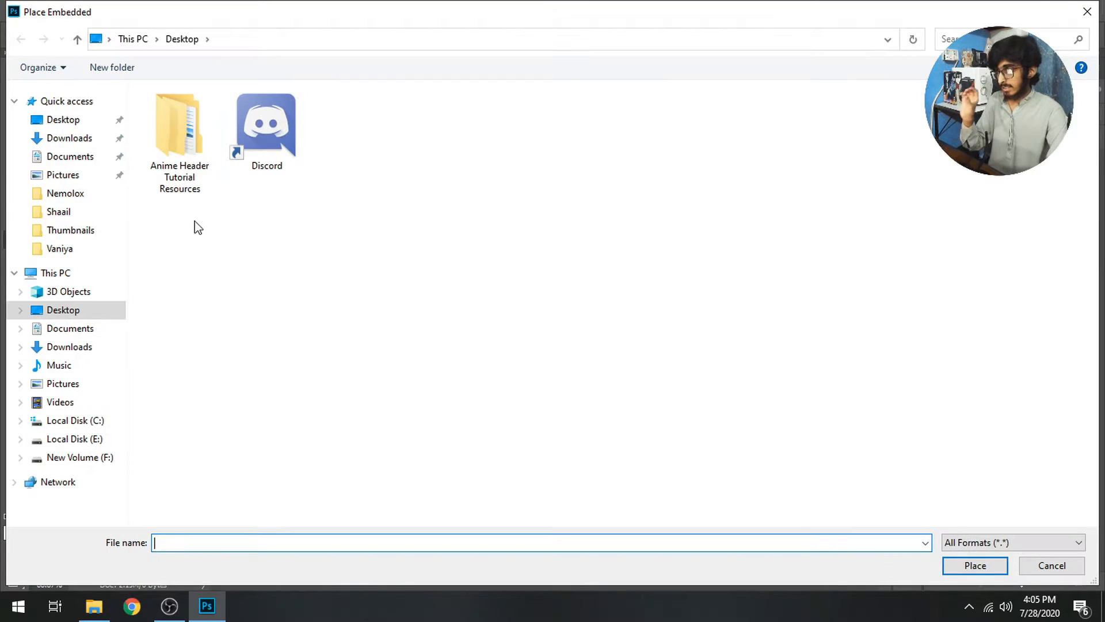
pyautogui.doubleClick(176, 141)
pyautogui.doubleClick(223, 131)
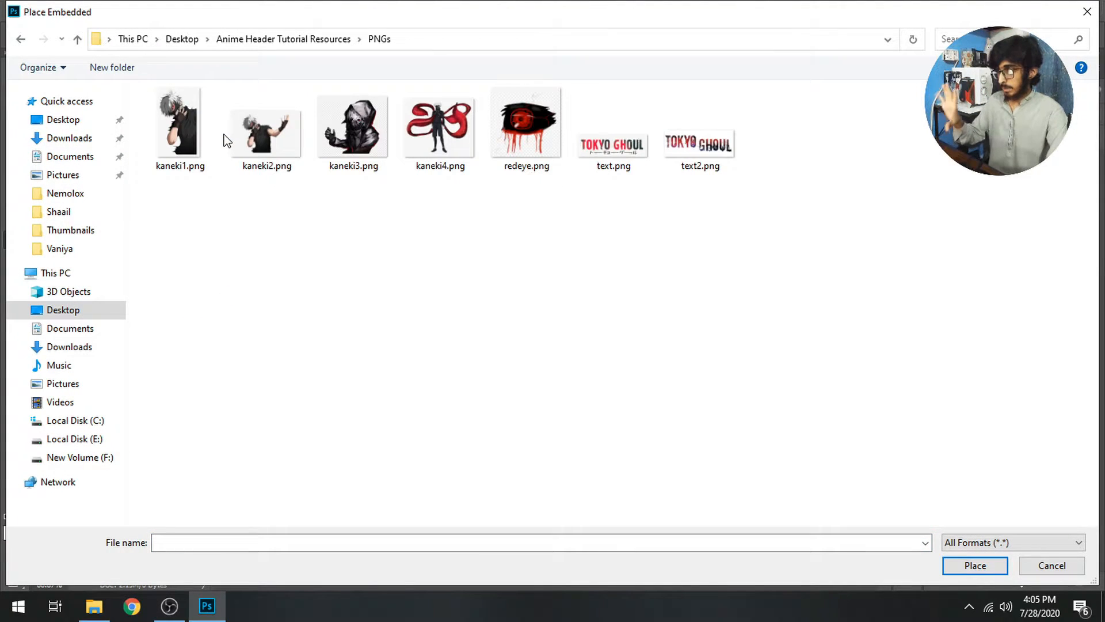
pyautogui.doubleClick(379, 156)
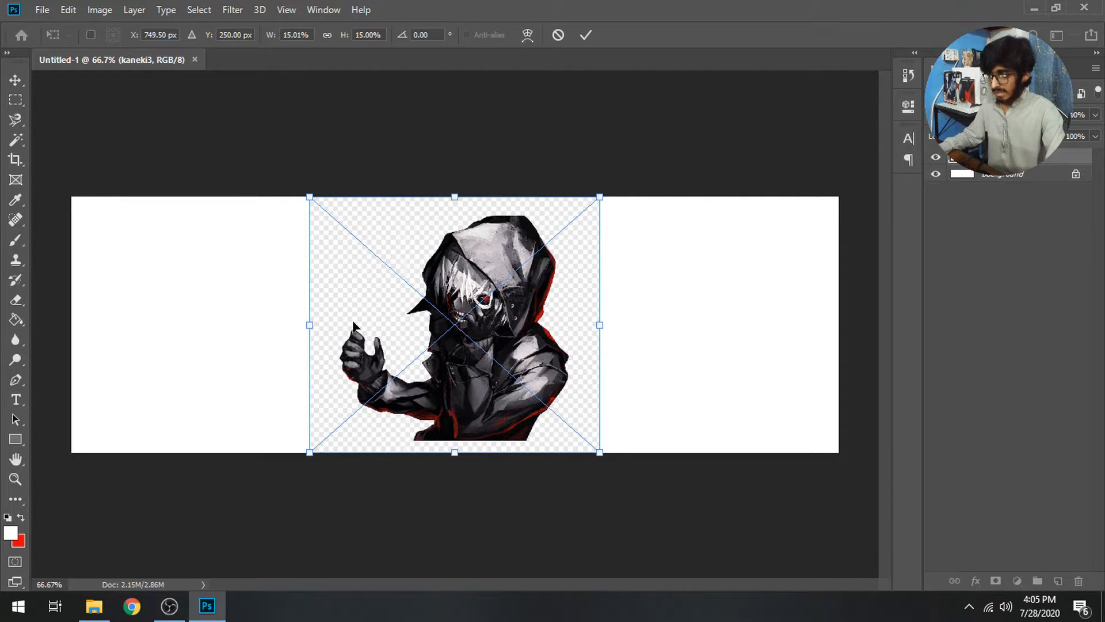
pyautogui.press('Return')
# Rasterize the kaneki3 layer, delete the empty area around Kaneki, and unlock the Background layer
pyautogui.press('w')
pyautogui.click(352, 271)
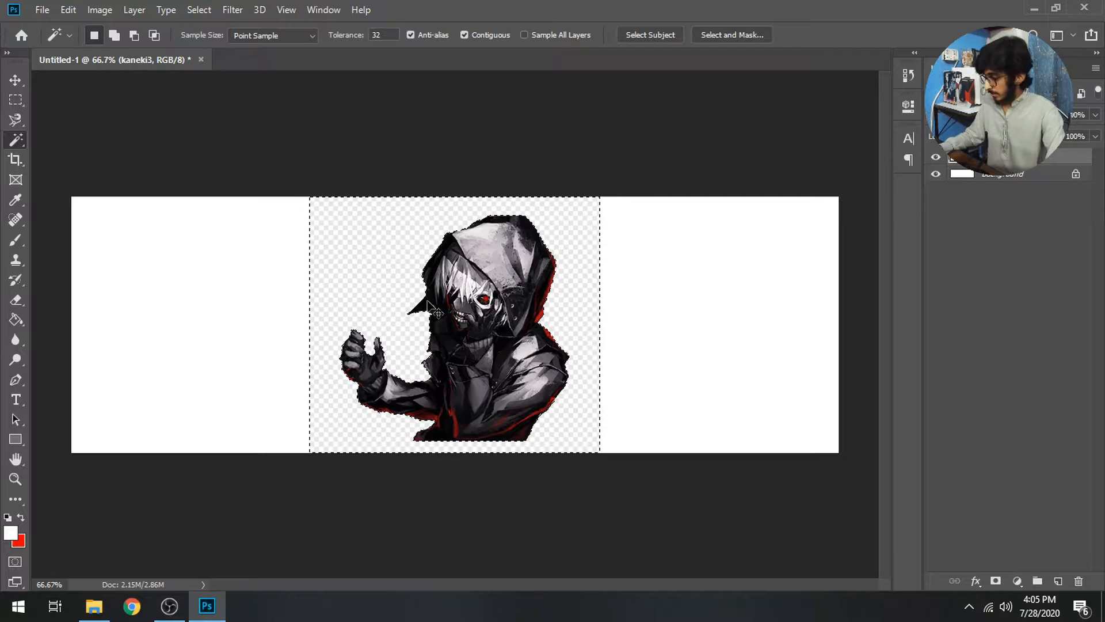
pyautogui.rightClick(983, 157)
pyautogui.click(834, 271)
pyautogui.press('Delete')
pyautogui.hotkey('ctrl', 'd')
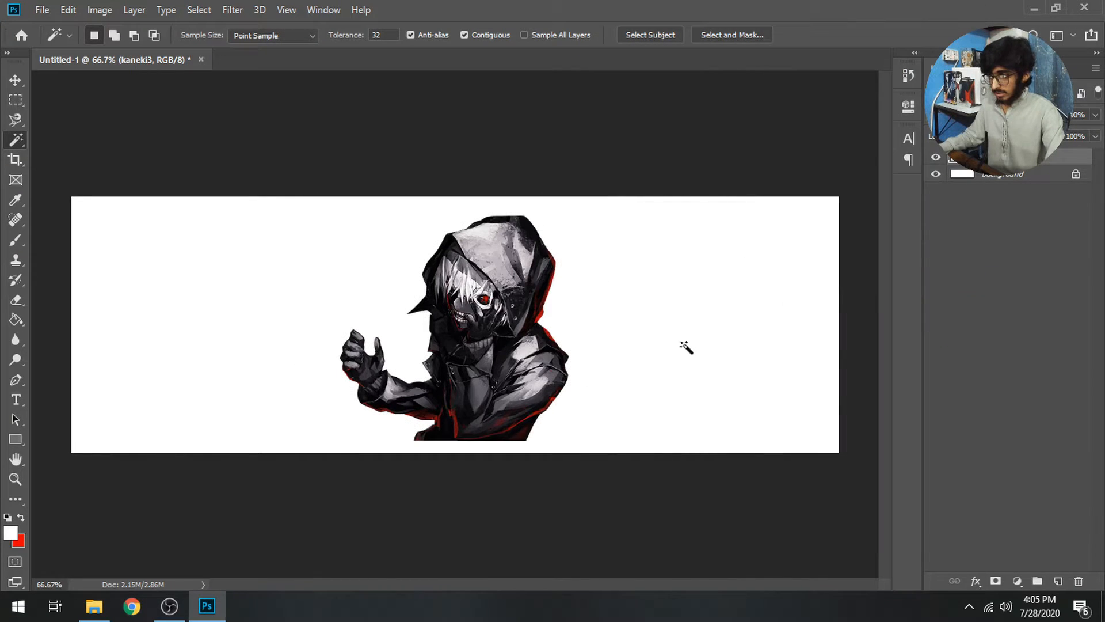
pyautogui.click(1075, 174)
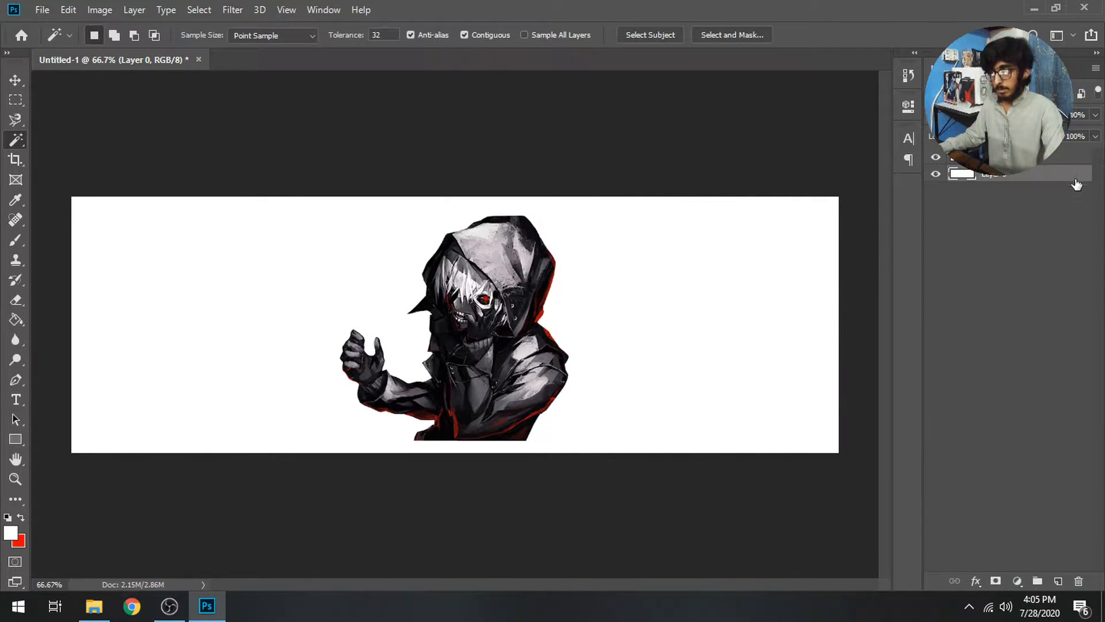
pyautogui.click(1041, 164)
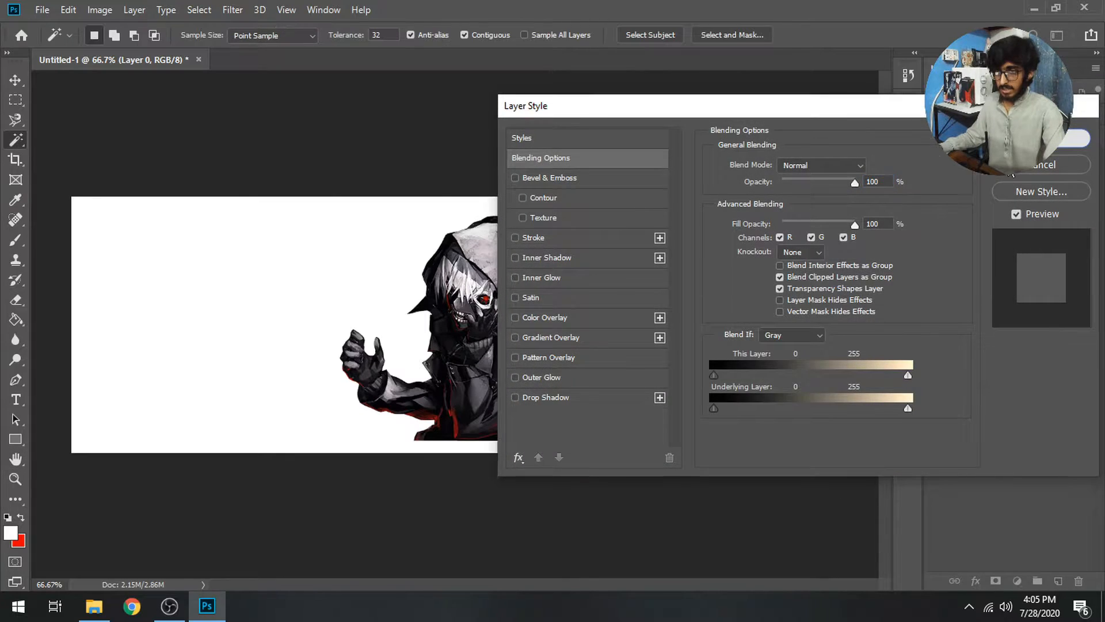
pyautogui.click(1021, 157)
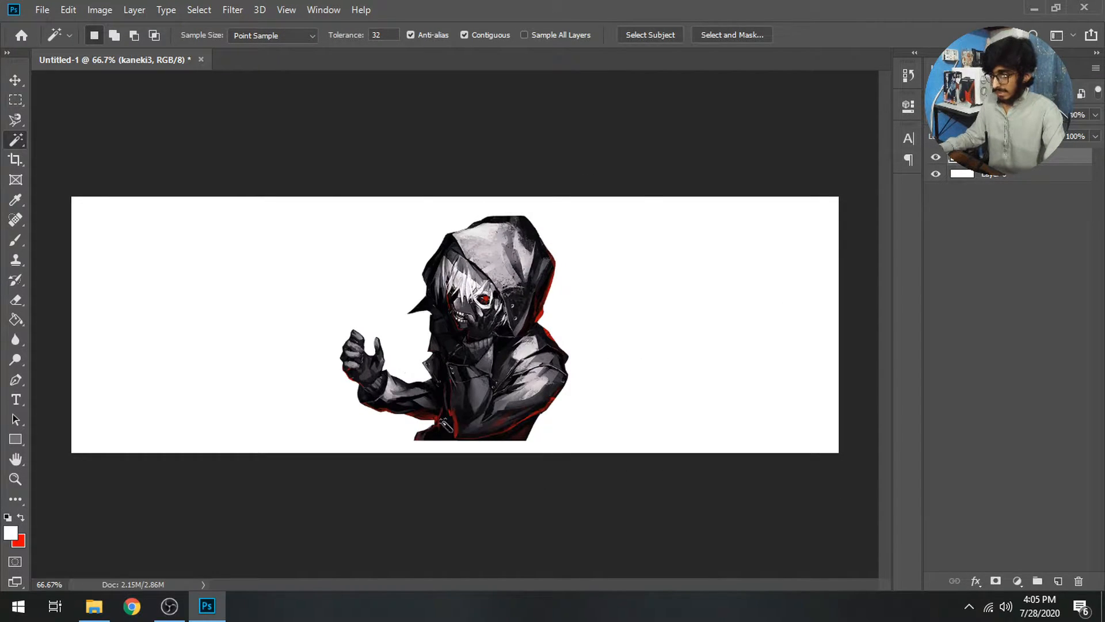
# Enlarge Kaneki to about 120% and move him just left of centre
pyautogui.hotkey('ctrl', 't')
pyautogui.moveTo(341, 442); pyautogui.dragTo(320, 473)
pyautogui.moveTo(381, 456); pyautogui.dragTo(381, 428)
pyautogui.press('Return')
pyautogui.press('w')
pyautogui.click(466, 429)
pyautogui.hotkey('ctrl', 'd')
pyautogui.press('v')
pyautogui.moveTo(461, 372); pyautogui.dragTo(486, 369)
pyautogui.moveTo(455, 424); pyautogui.dragTo(441, 421)
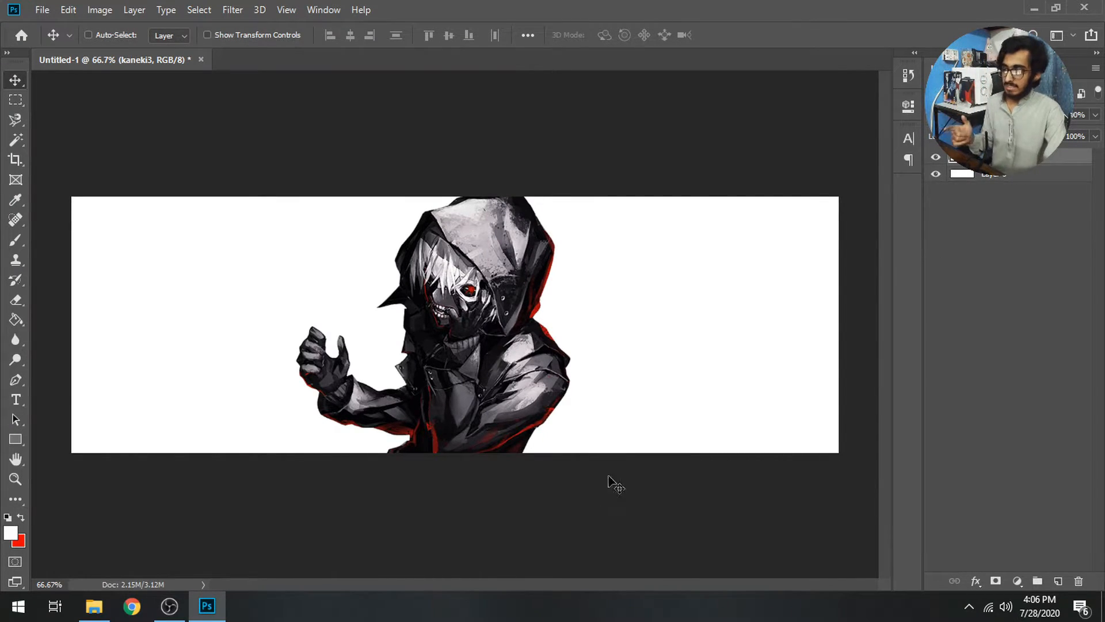
# Add a new layer above Layer 0 and draw a polygonal selection right of Kaneki
pyautogui.click(1024, 176)
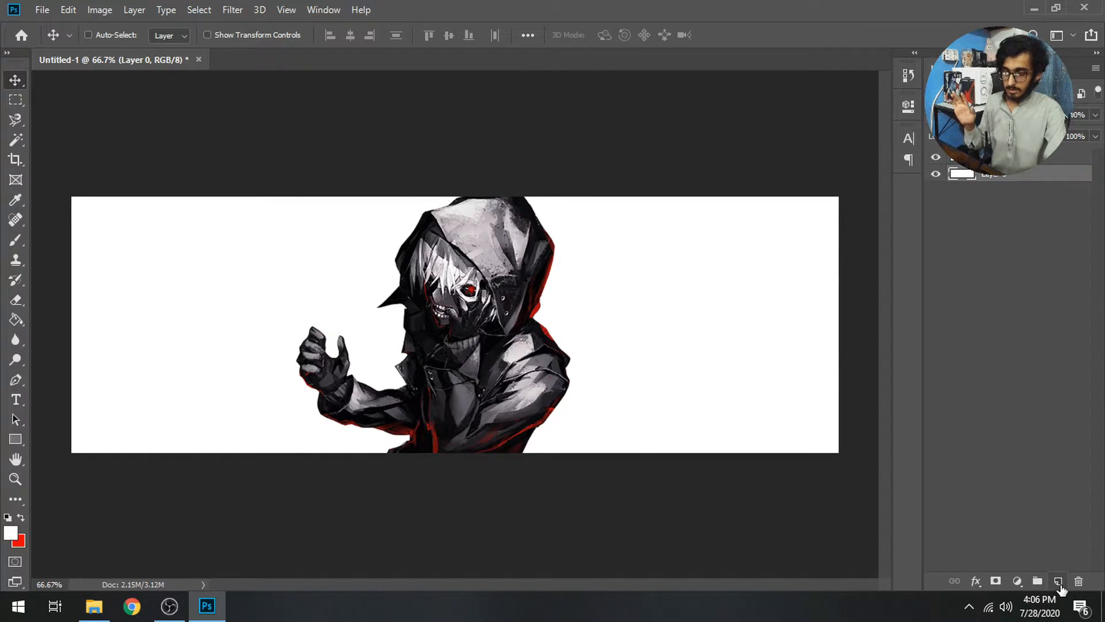
pyautogui.click(1058, 581)
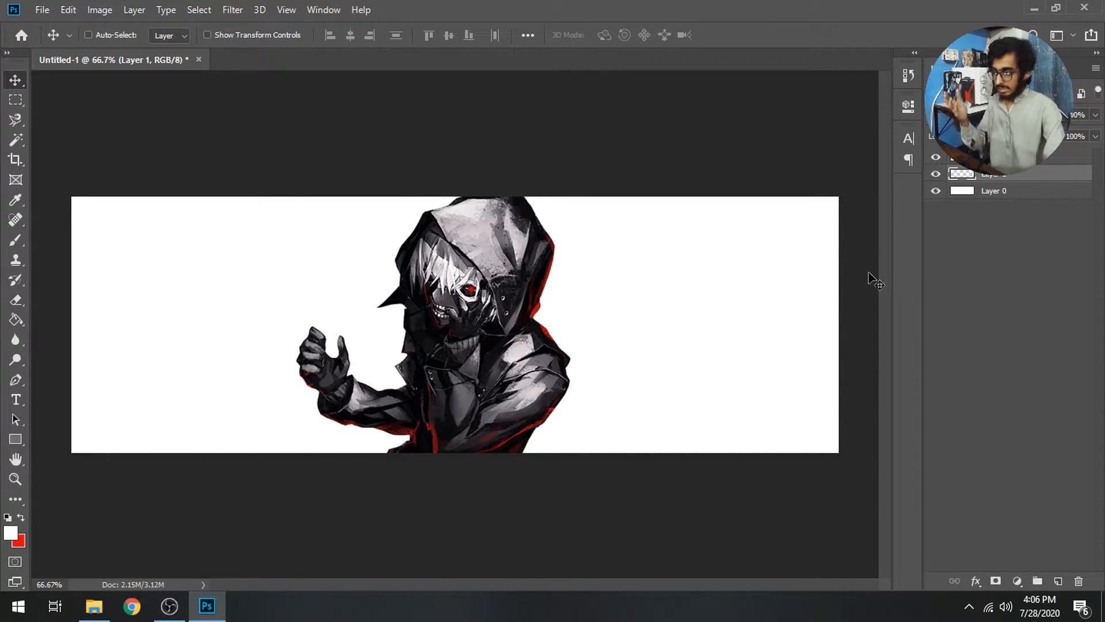
pyautogui.click(17, 121)
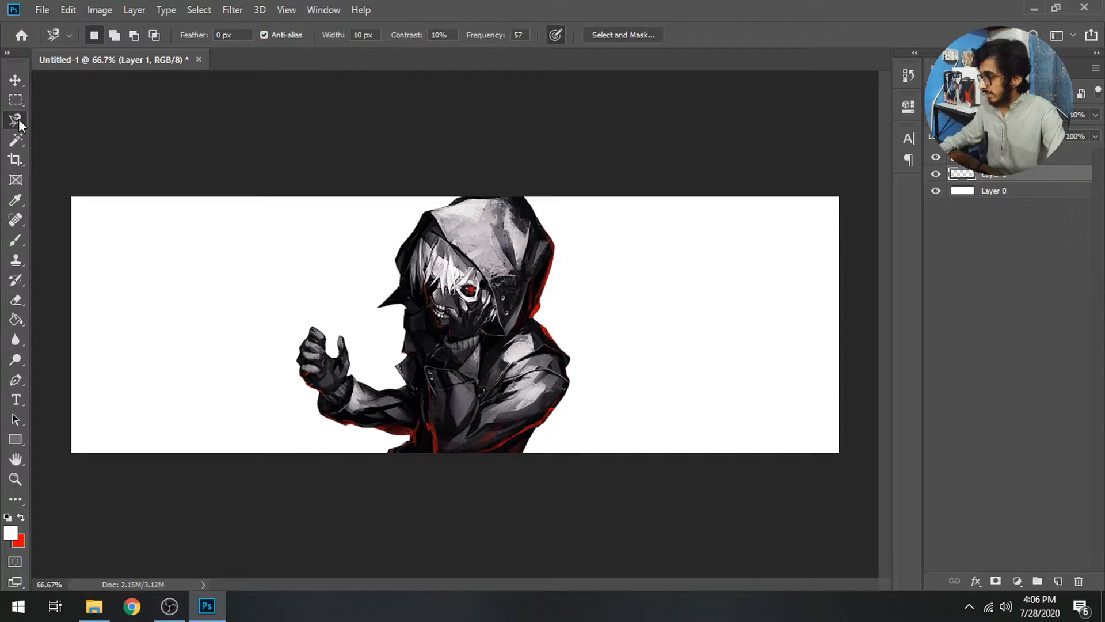
pyautogui.click(51, 136)
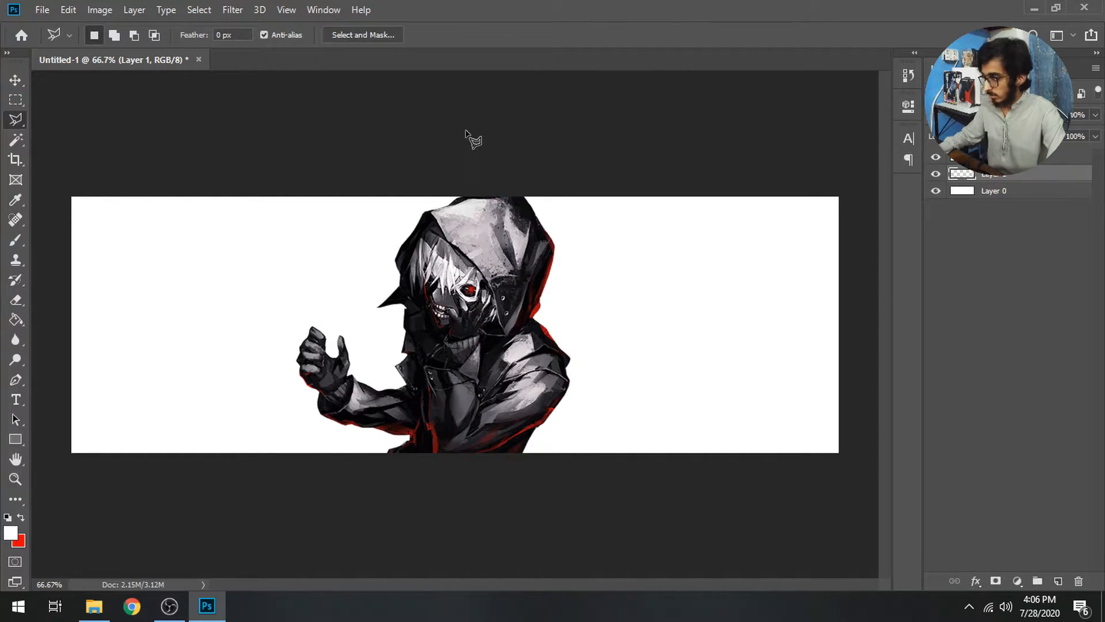
pyautogui.click(529, 112)
pyautogui.click(477, 485)
pyautogui.click(838, 508)
pyautogui.click(895, 434)
pyautogui.click(845, 125)
pyautogui.click(532, 113)
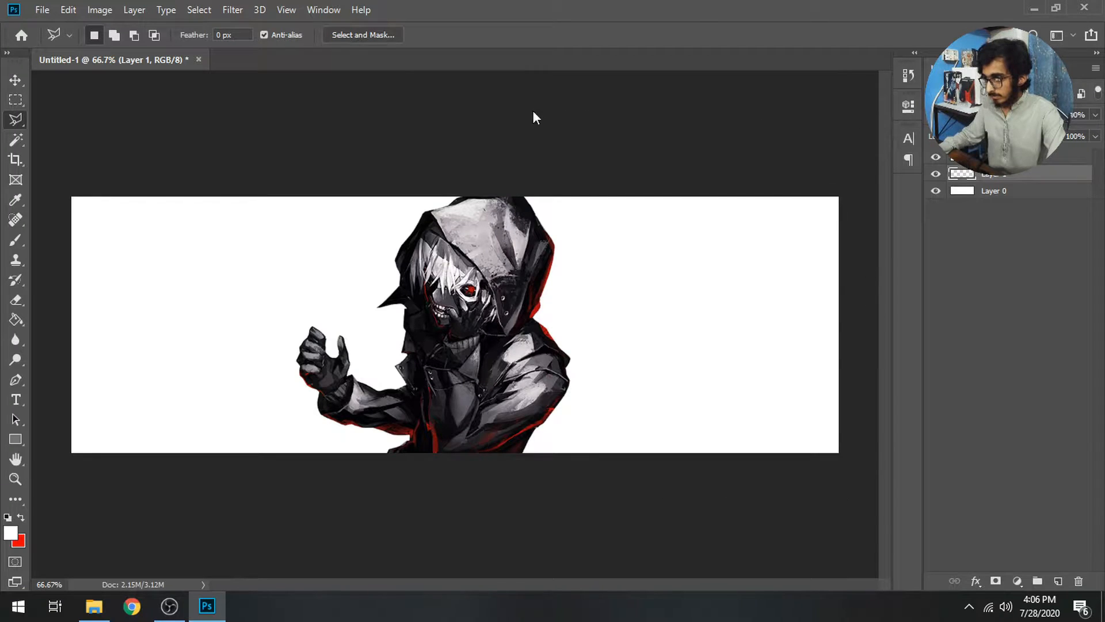
# Fill the selected right side with near-black dark grey
pyautogui.press('g')
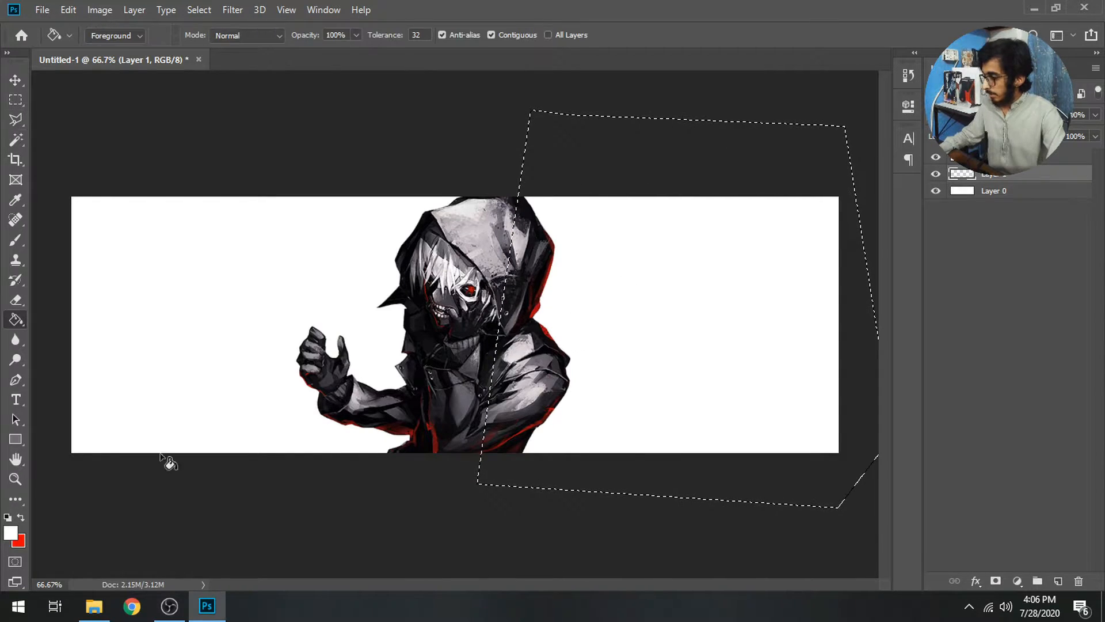
pyautogui.click(11, 532)
pyautogui.moveTo(610, 442); pyautogui.dragTo(490, 499)
pyautogui.click(893, 317)
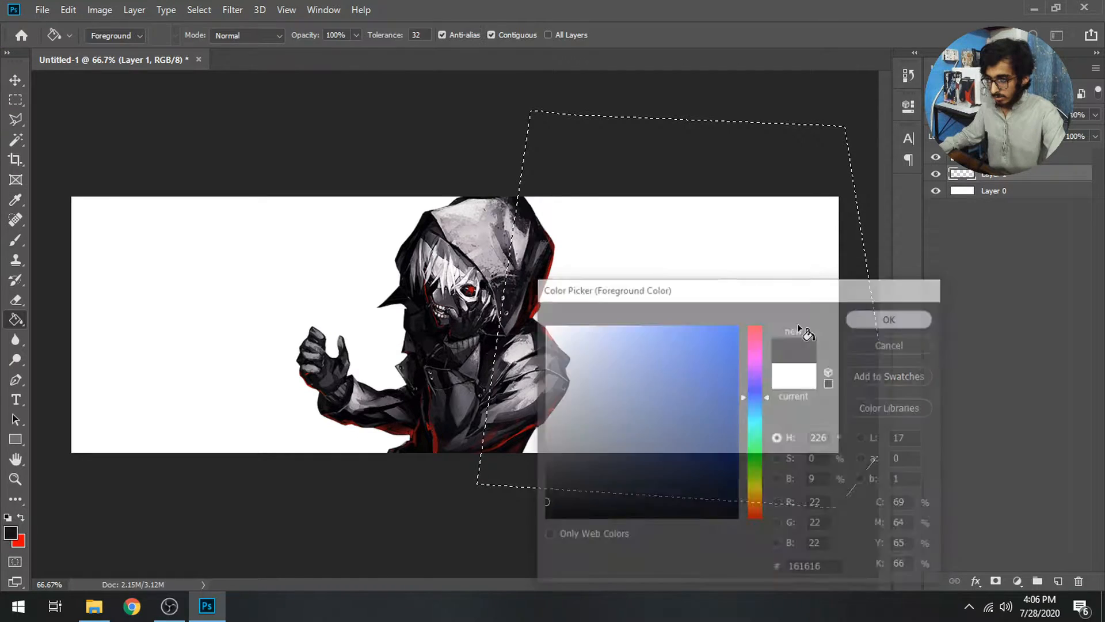
pyautogui.click(660, 341)
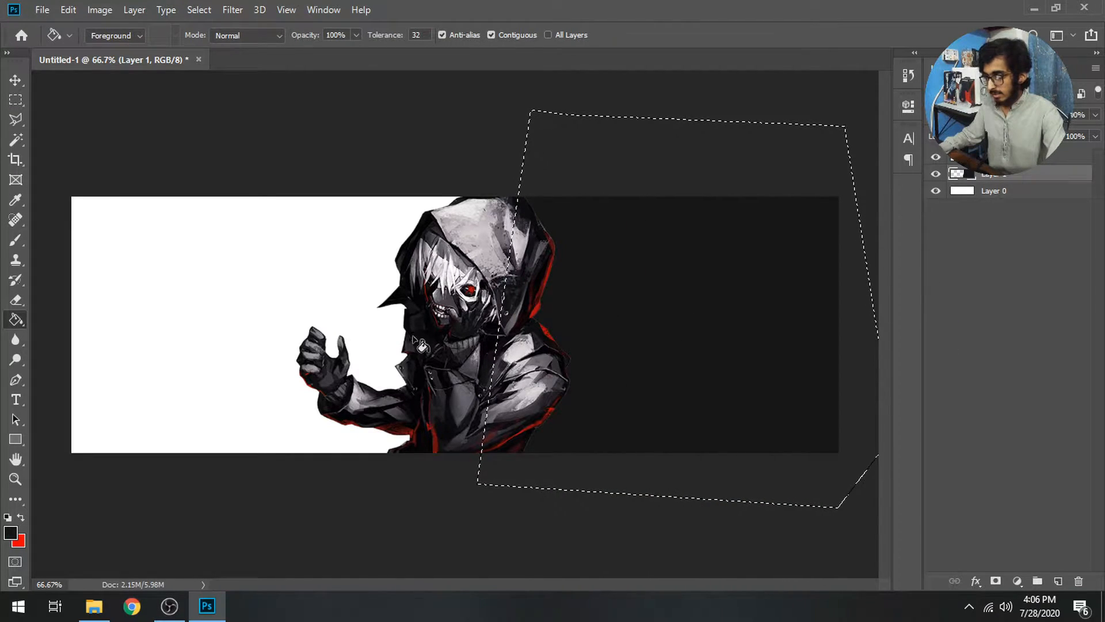
# Add Layer 2 above Layer 0 and fill it with bright red
pyautogui.click(15, 99)
pyautogui.hotkey('ctrl', 'd')
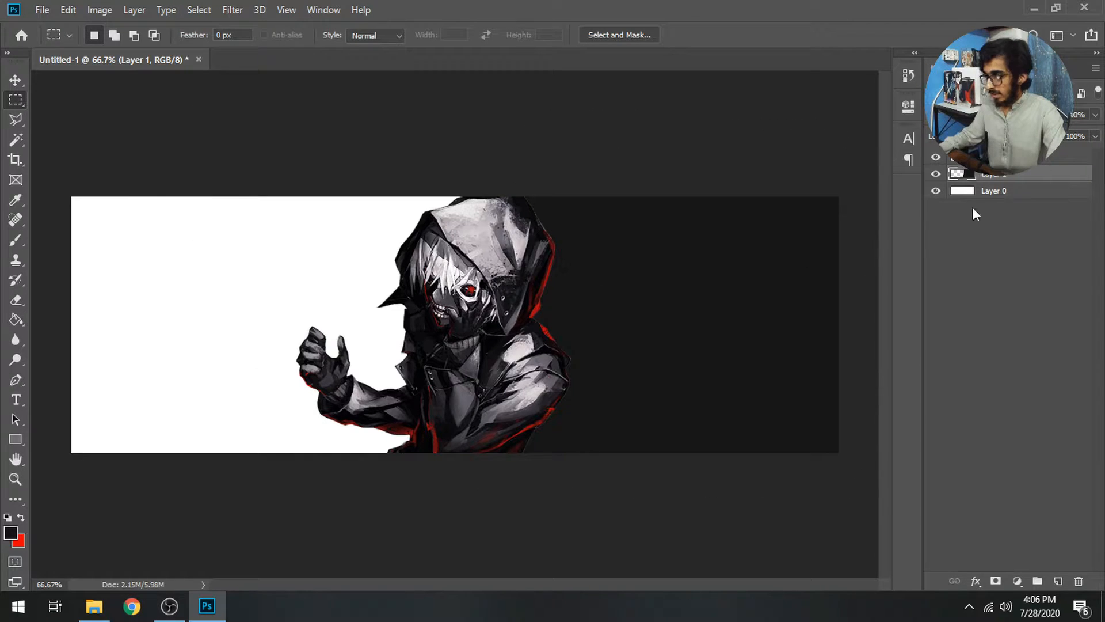
pyautogui.click(992, 192)
pyautogui.click(1055, 583)
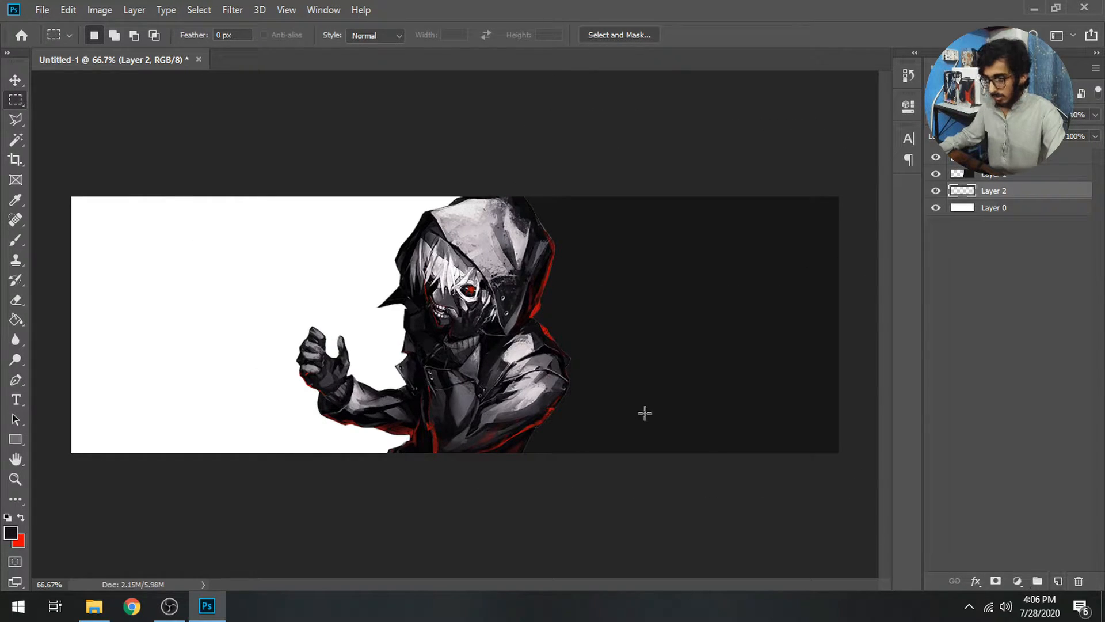
pyautogui.press('g')
pyautogui.click(20, 518)
pyautogui.click(10, 532)
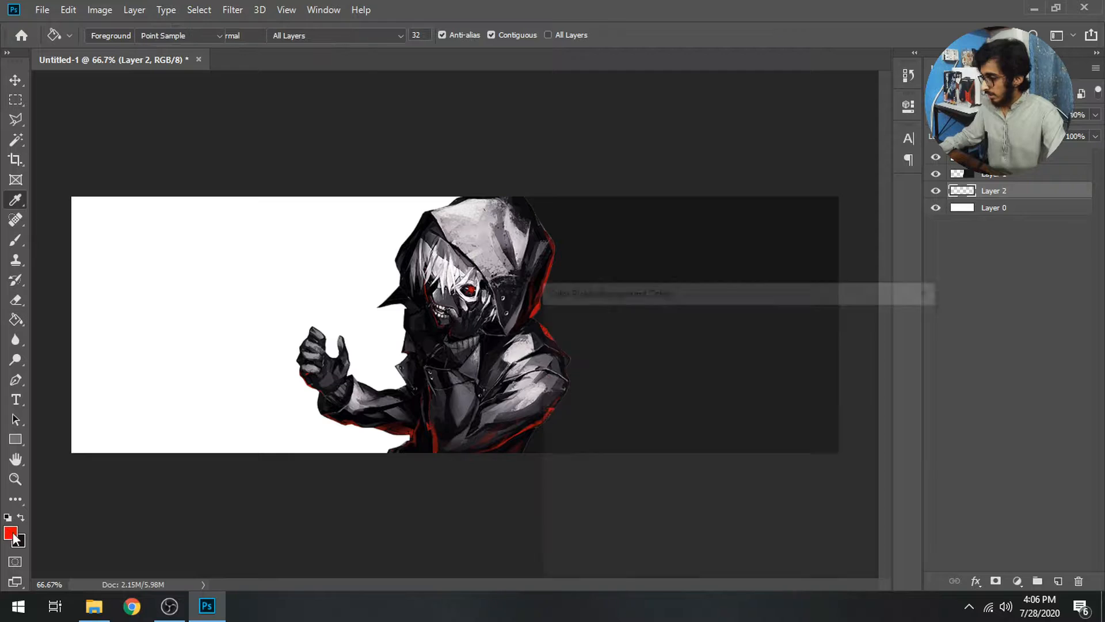
pyautogui.click(541, 311)
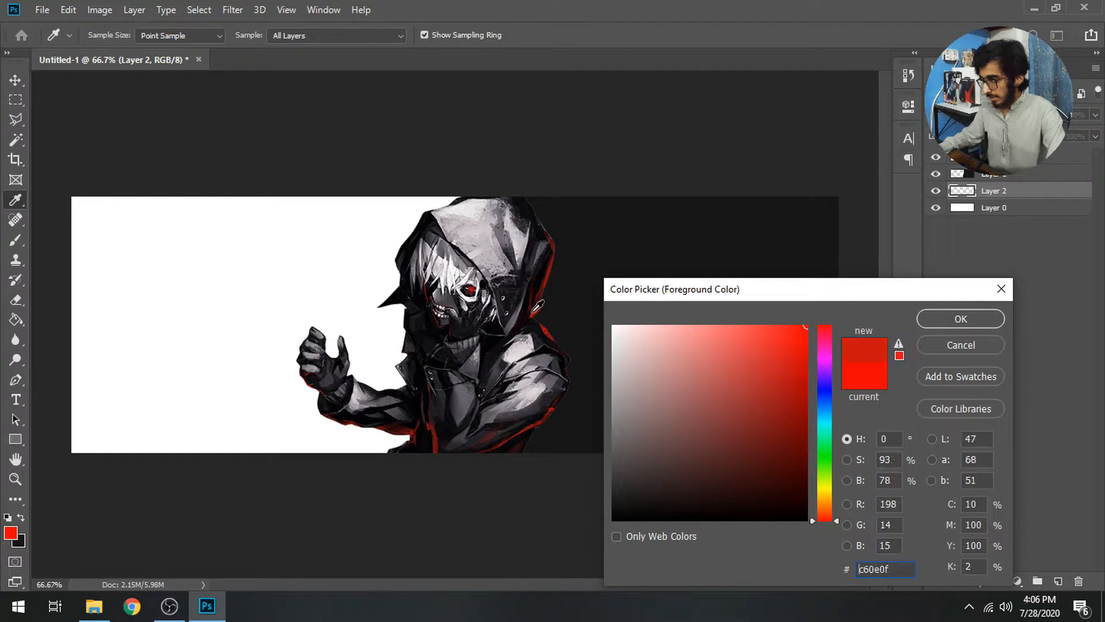
pyautogui.click(806, 345)
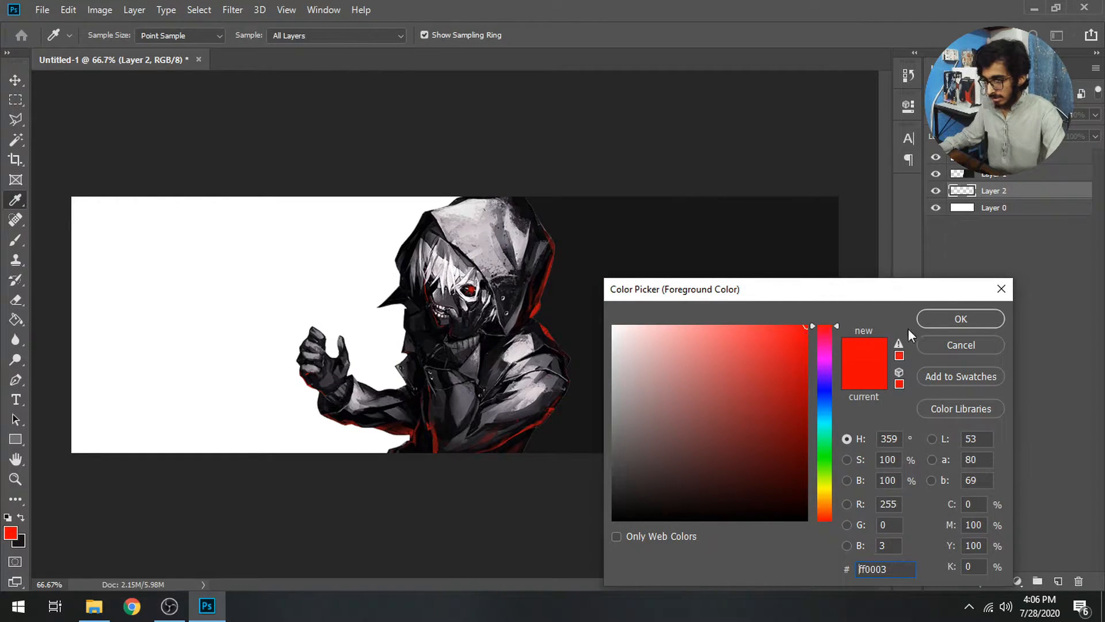
pyautogui.click(960, 318)
pyautogui.click(152, 444)
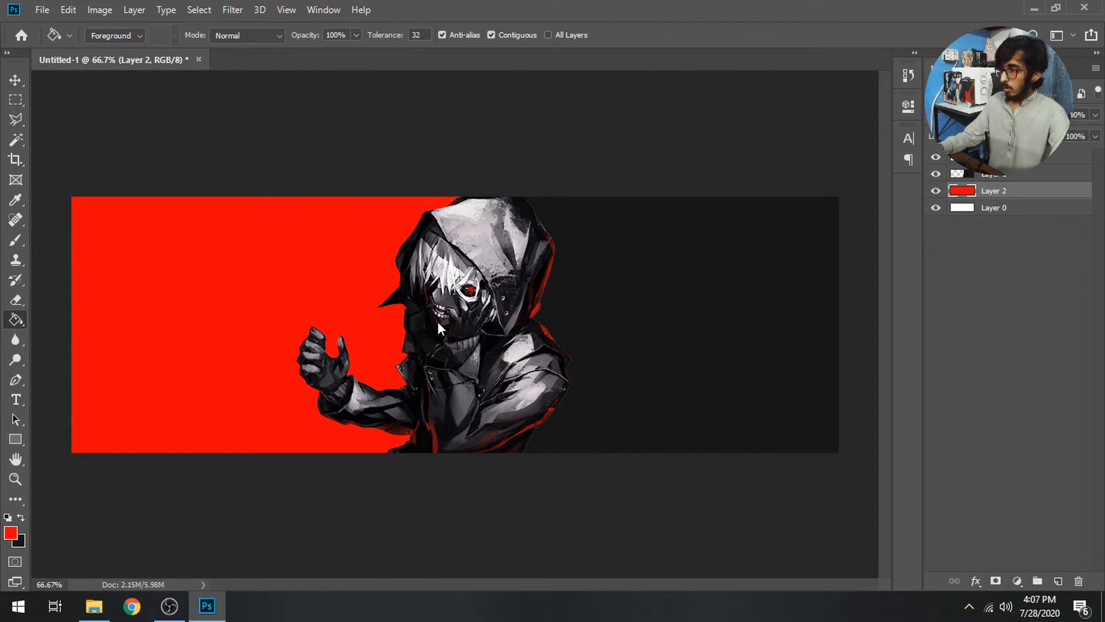
pyautogui.hotkey('ctrl', 'o')
# Browse to New Volume (F:) > Designing > Packs to reach Astral Pack.psd
pyautogui.click(74, 457)
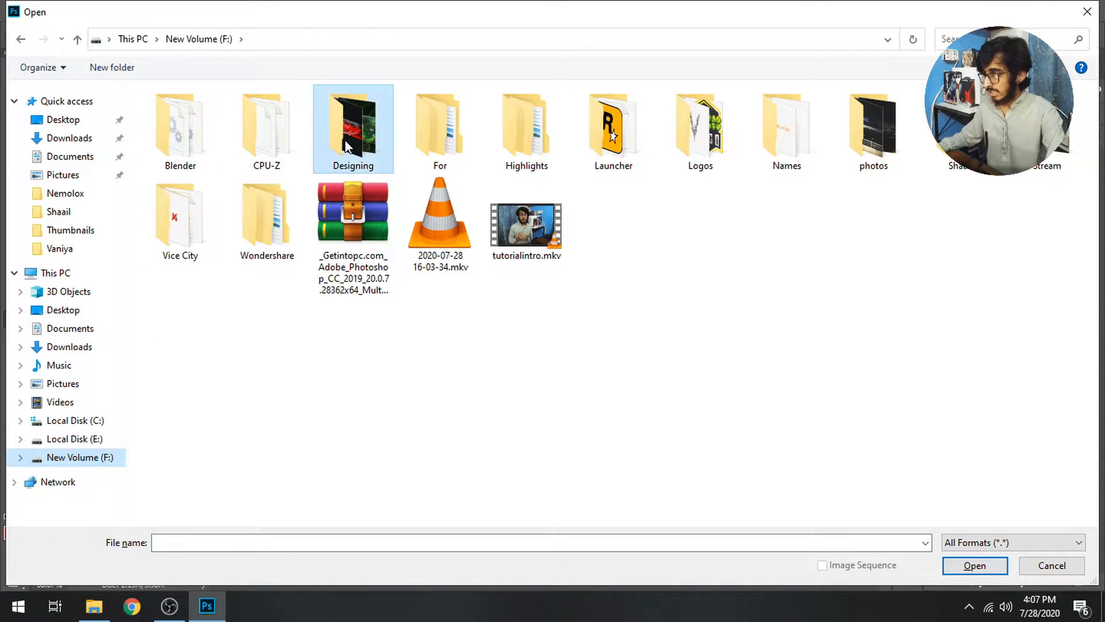
pyautogui.doubleClick(347, 147)
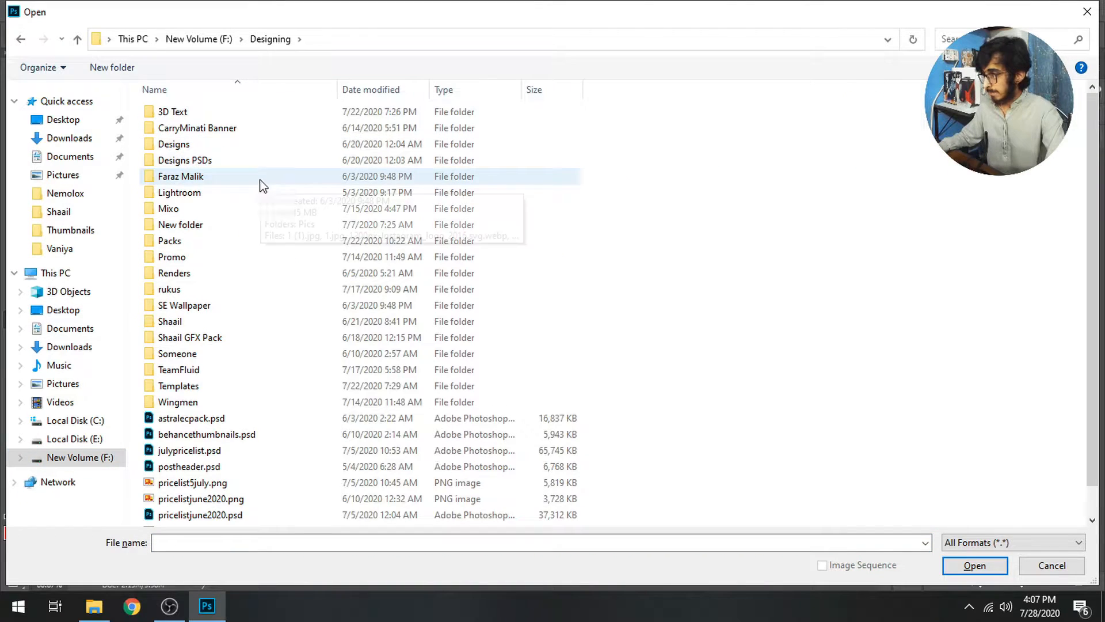
pyautogui.click(193, 242)
pyautogui.doubleClick(193, 242)
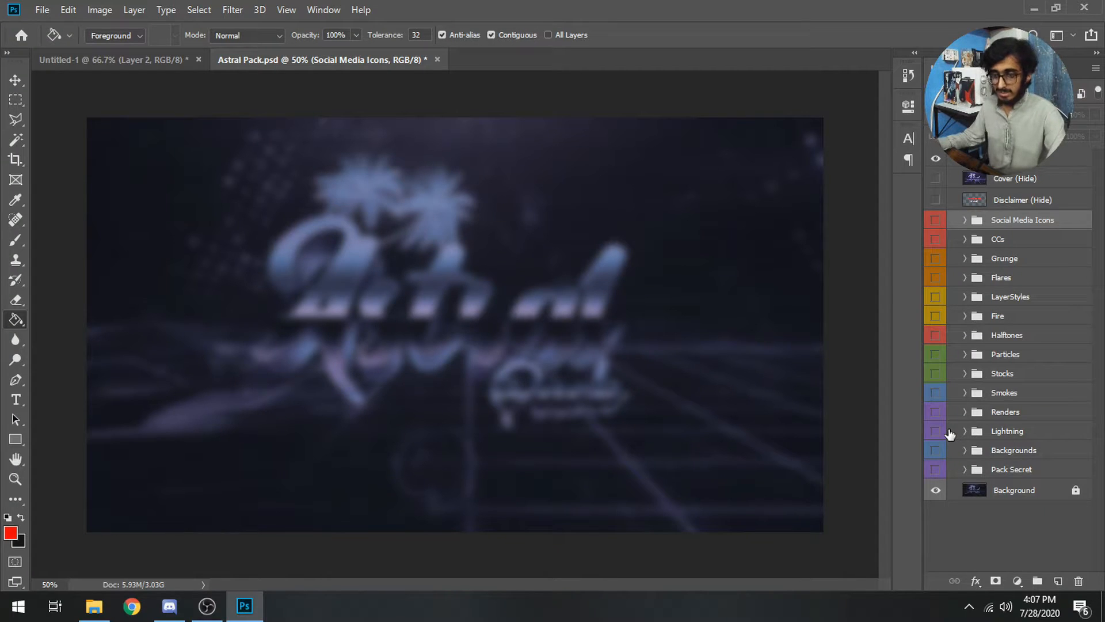
# Expand Grunge > Grunge Textures and preview each grunge texture in turn
pyautogui.click(965, 259)
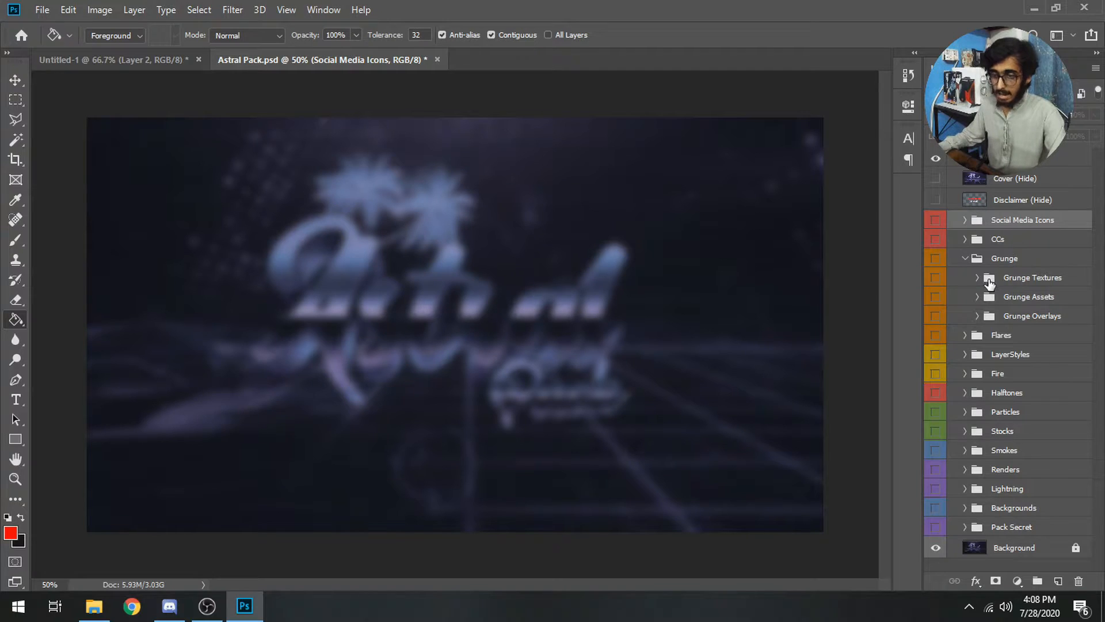
pyautogui.click(977, 278)
pyautogui.click(936, 320)
pyautogui.click(936, 321)
pyautogui.click(937, 342)
pyautogui.click(936, 342)
pyautogui.click(938, 365)
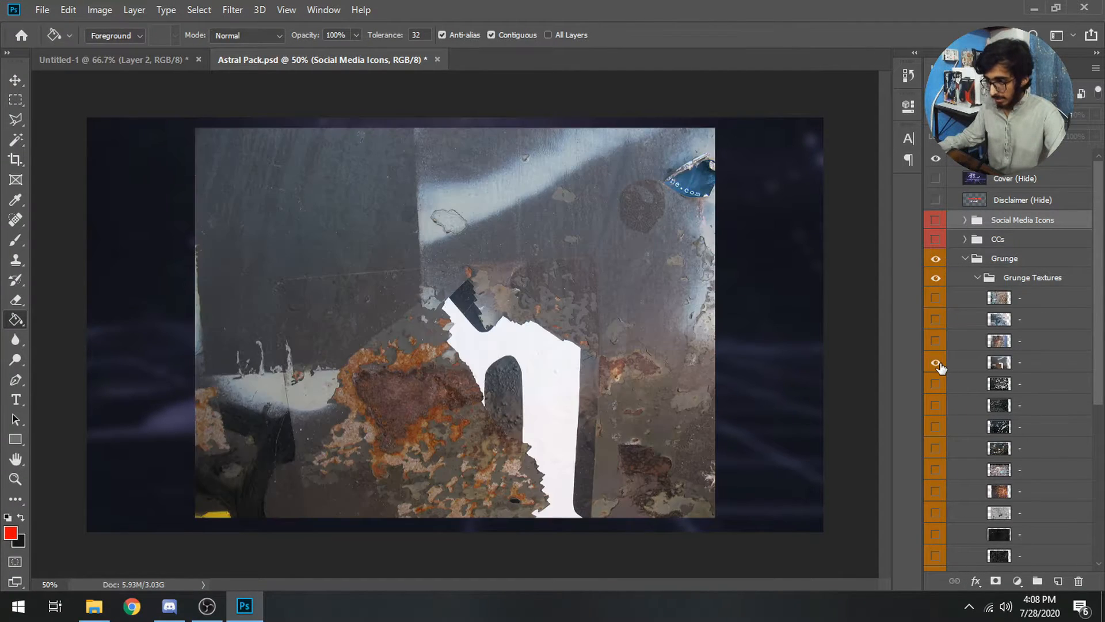
pyautogui.click(937, 365)
pyautogui.click(936, 385)
pyautogui.click(936, 385)
pyautogui.click(934, 406)
pyautogui.click(934, 407)
pyautogui.click(935, 448)
pyautogui.click(935, 448)
# Leave the brick wall texture visible and select its layer
pyautogui.click(933, 469)
pyautogui.click(931, 468)
pyautogui.click(932, 468)
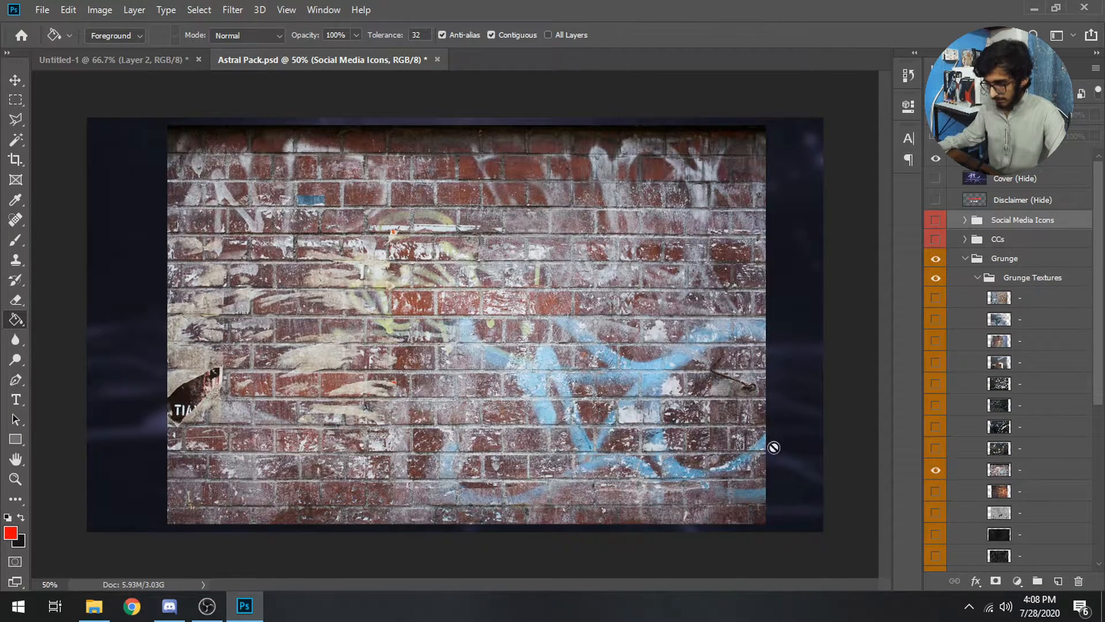
pyautogui.click(956, 477)
# Drag the brick wall texture into the banner and scale it across the red area
pyautogui.press('v')
pyautogui.moveTo(461, 362); pyautogui.dragTo(459, 395)
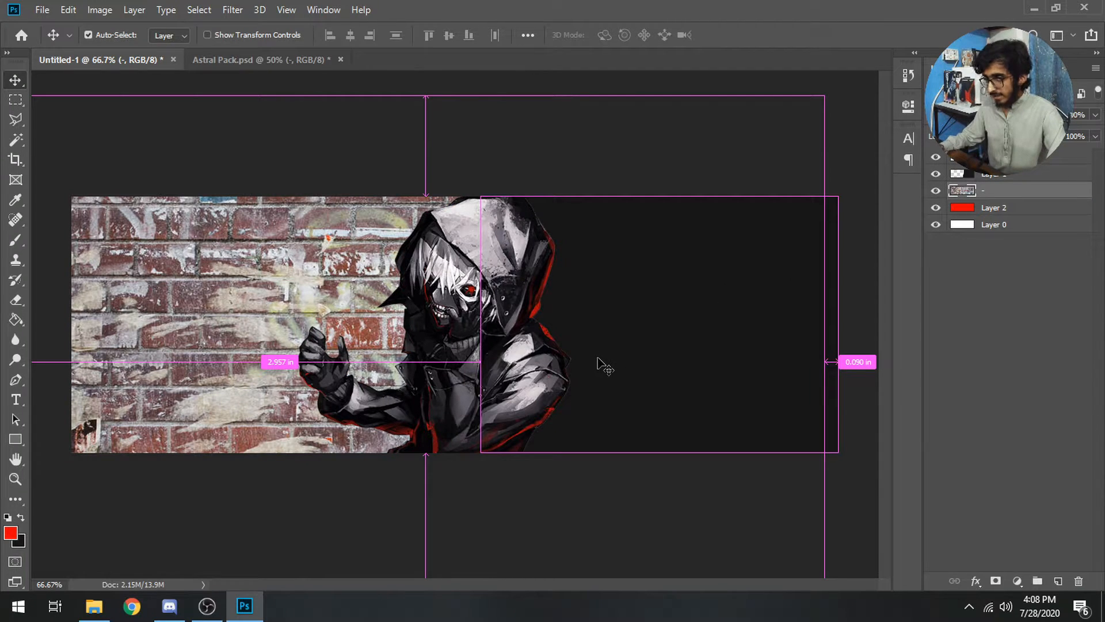
pyautogui.hotkey('ctrl', 't')
pyautogui.moveTo(509, 430)
pyautogui.mouseDown()
pyautogui.moveTo(582, 432)
pyautogui.moveTo(529, 433)
pyautogui.mouseUp()
pyautogui.moveTo(839, 364); pyautogui.dragTo(895, 359)
pyautogui.moveTo(797, 393); pyautogui.dragTo(762, 387)
pyautogui.press('Return')
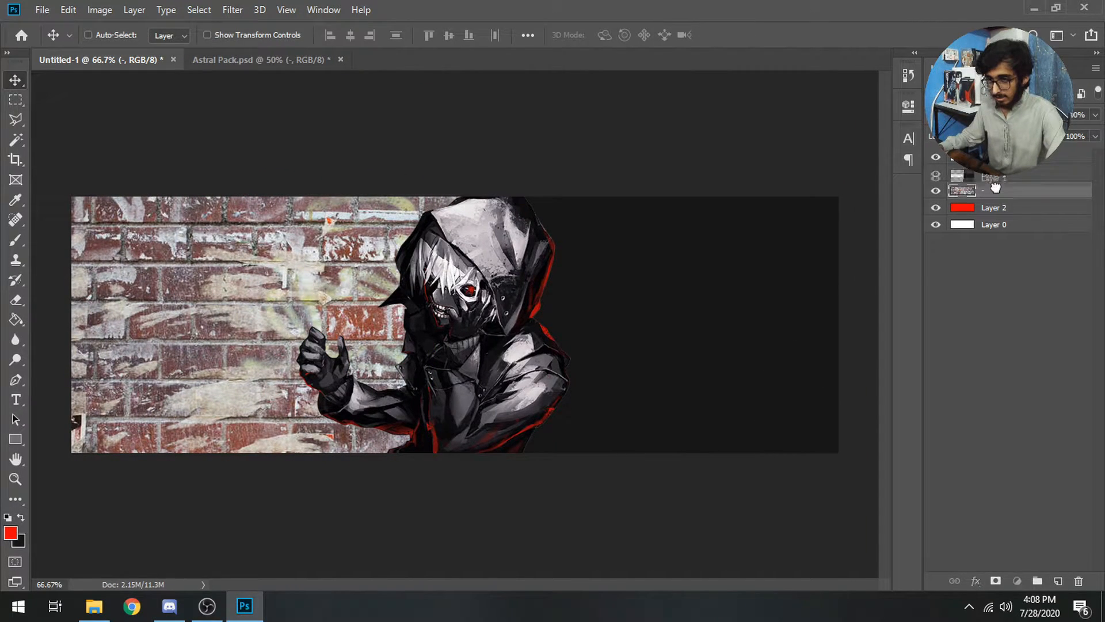
# Move Layer 1 below the brick texture and set the bricks to Hard Light
pyautogui.click(997, 177)
pyautogui.moveTo(1002, 178); pyautogui.dragTo(1004, 198)
pyautogui.click(1001, 178)
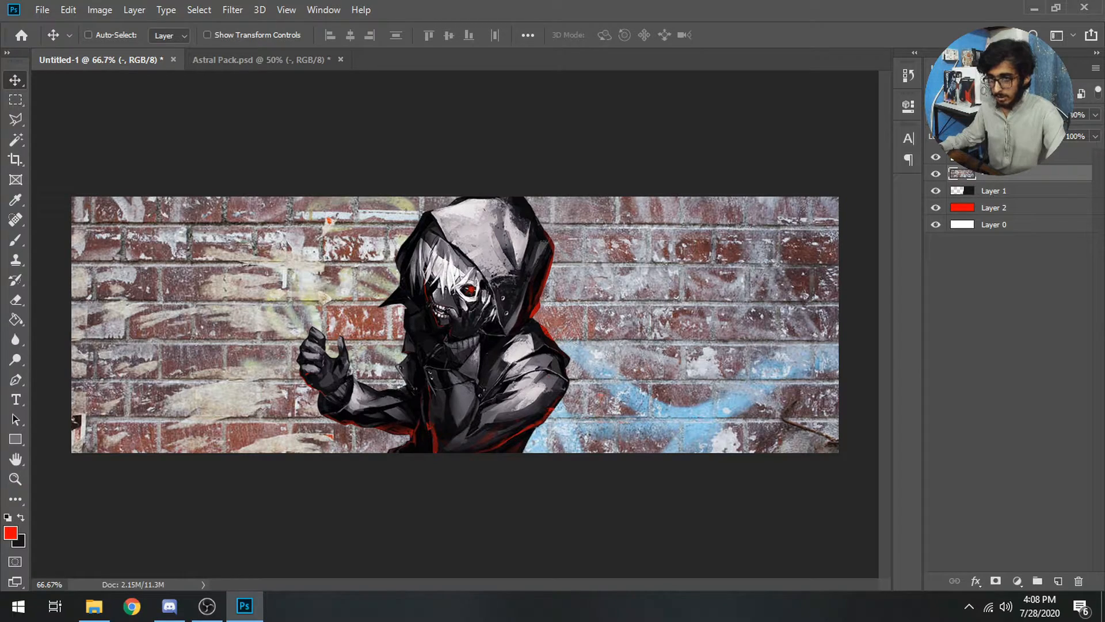
pyautogui.click(967, 136)
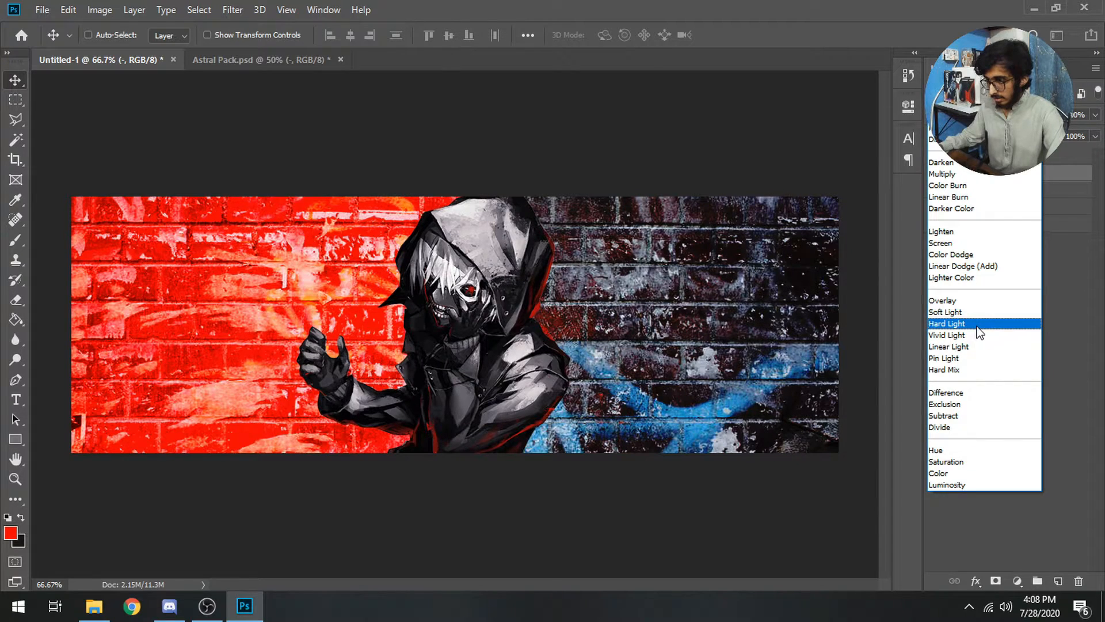
pyautogui.click(977, 325)
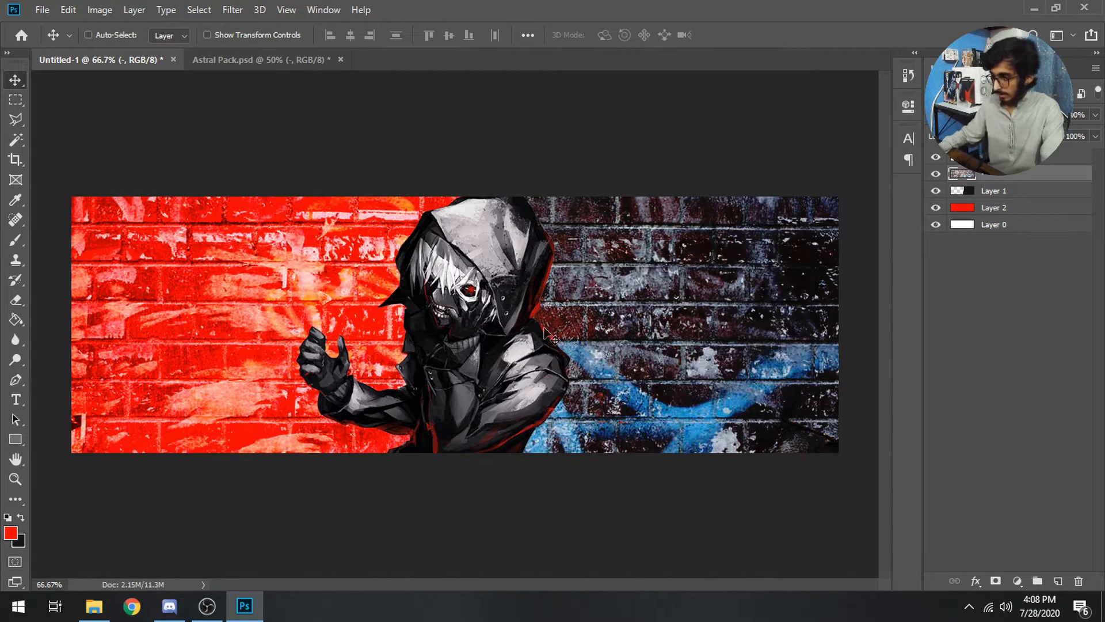
# Reposition the brick wall and place its layer beneath Kaneki
pyautogui.moveTo(723, 226); pyautogui.dragTo(336, 294)
pyautogui.moveTo(338, 347); pyautogui.dragTo(346, 295)
pyautogui.moveTo(346, 377); pyautogui.dragTo(712, 369)
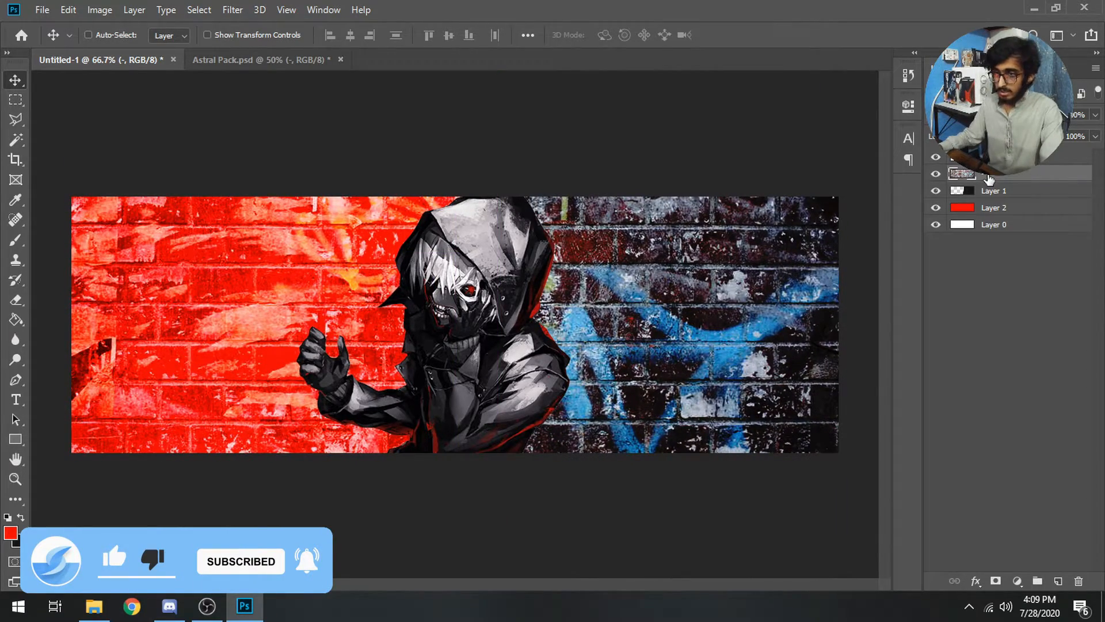
pyautogui.moveTo(1002, 181); pyautogui.dragTo(1014, 202)
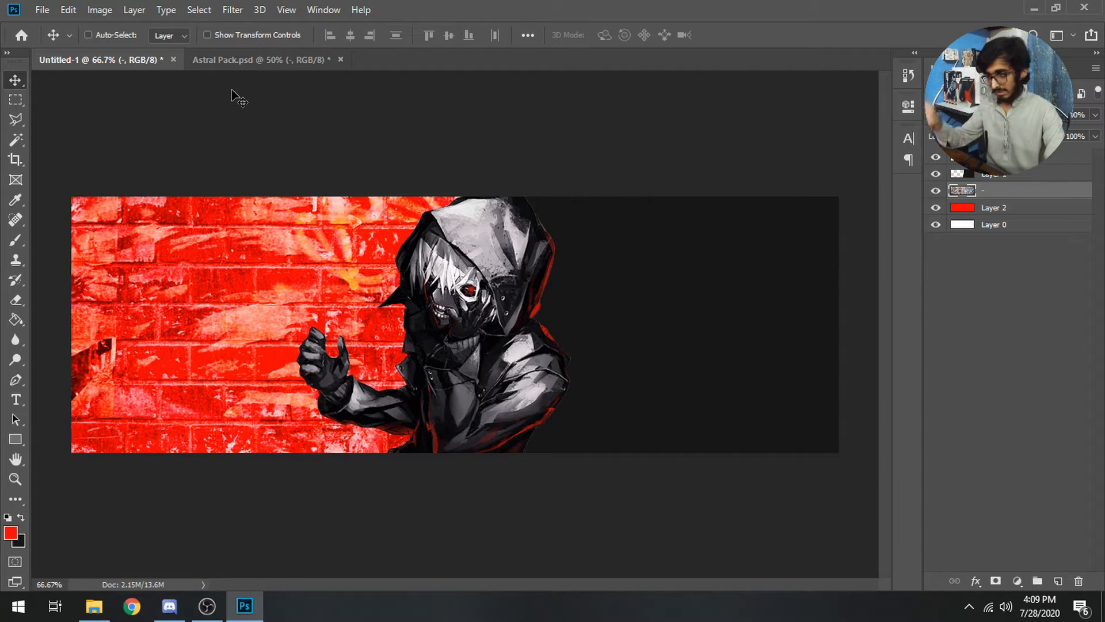
# Bring the dark paper grunge texture from Astral Pack into the banner and centre it
pyautogui.click(276, 67)
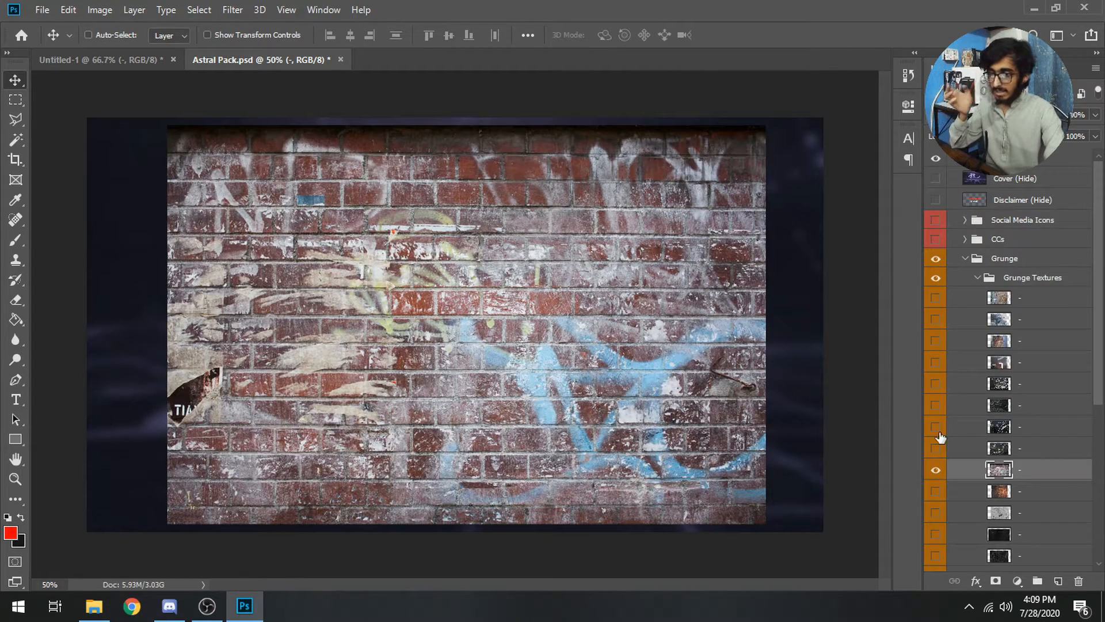
pyautogui.click(935, 469)
pyautogui.click(935, 534)
pyautogui.moveTo(532, 354); pyautogui.dragTo(301, 269)
pyautogui.click(1023, 541)
pyautogui.moveTo(538, 380); pyautogui.dragTo(671, 358)
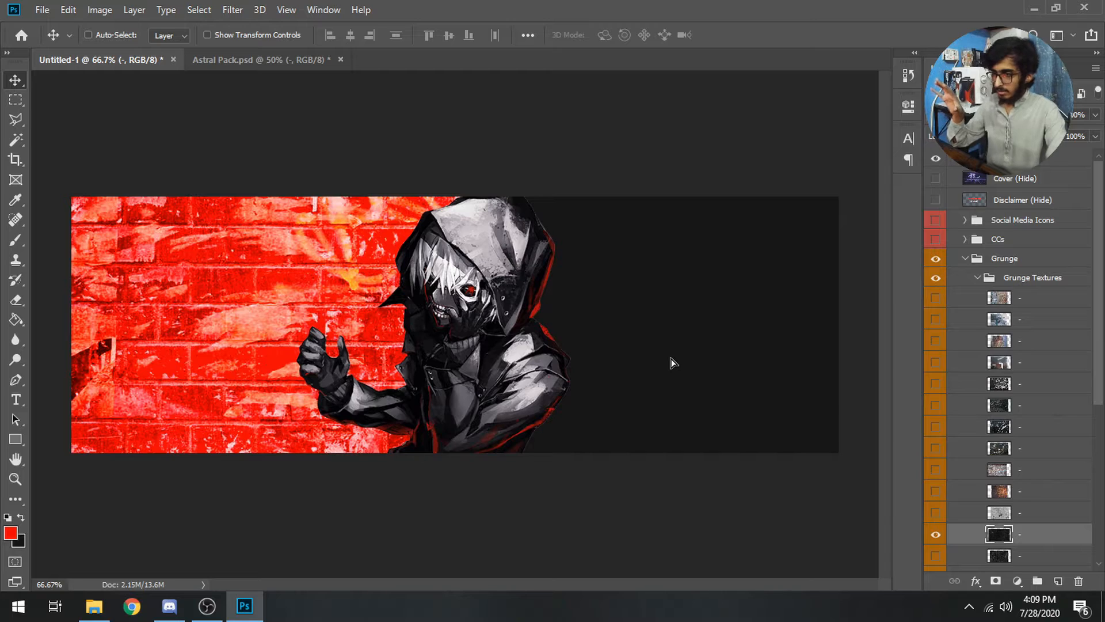
pyautogui.moveTo(1011, 195); pyautogui.dragTo(1011, 173)
pyautogui.moveTo(306, 331); pyautogui.dragTo(546, 332)
pyautogui.moveTo(642, 396)
pyautogui.mouseDown()
pyautogui.moveTo(621, 396)
pyautogui.moveTo(642, 396)
pyautogui.mouseUp()
# Clip the dark texture to the layer below and nudge it into place
pyautogui.rightClick(1023, 181)
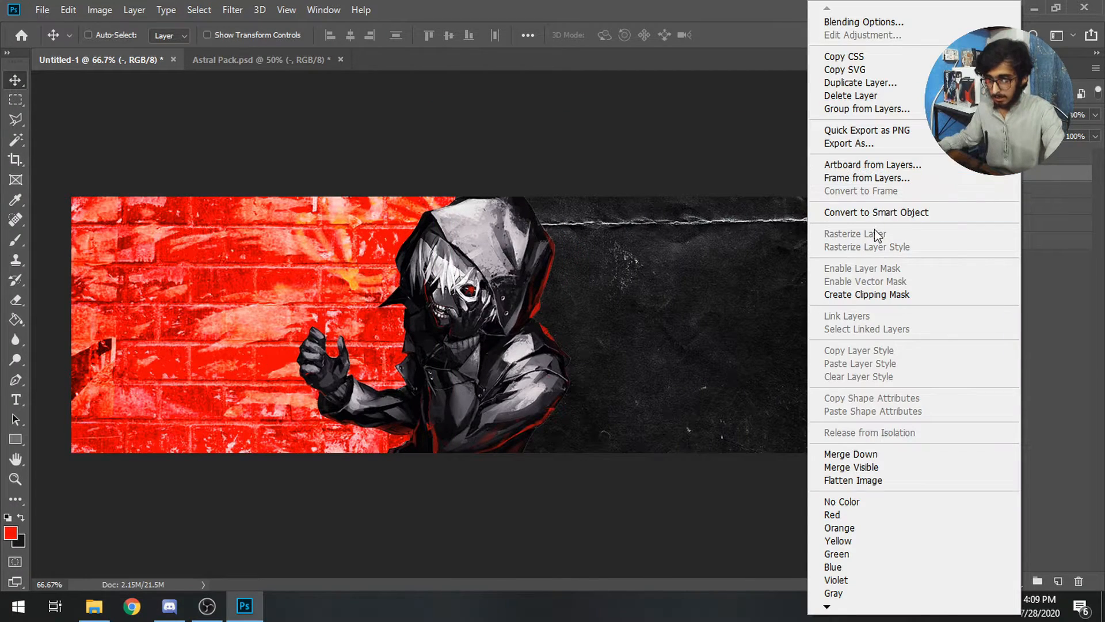
pyautogui.click(889, 292)
pyautogui.moveTo(684, 305); pyautogui.dragTo(729, 311)
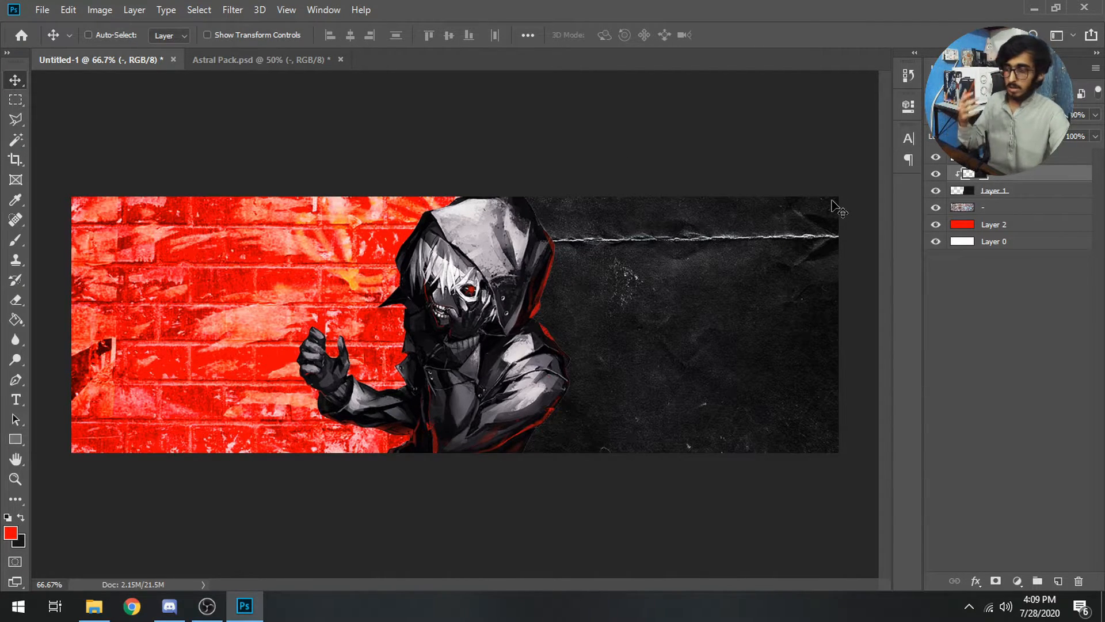
pyautogui.click(42, 10)
# Place kaneki4.png from the PNGs folder and move it to the header's left side
pyautogui.click(97, 296)
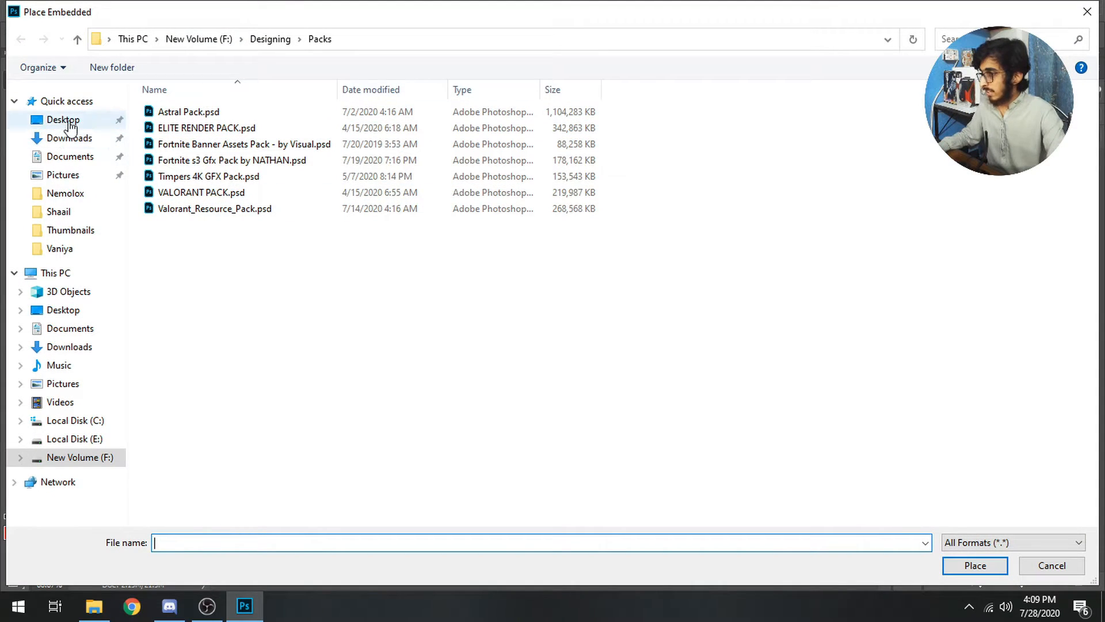
pyautogui.click(69, 122)
pyautogui.doubleClick(180, 128)
pyautogui.doubleClick(229, 126)
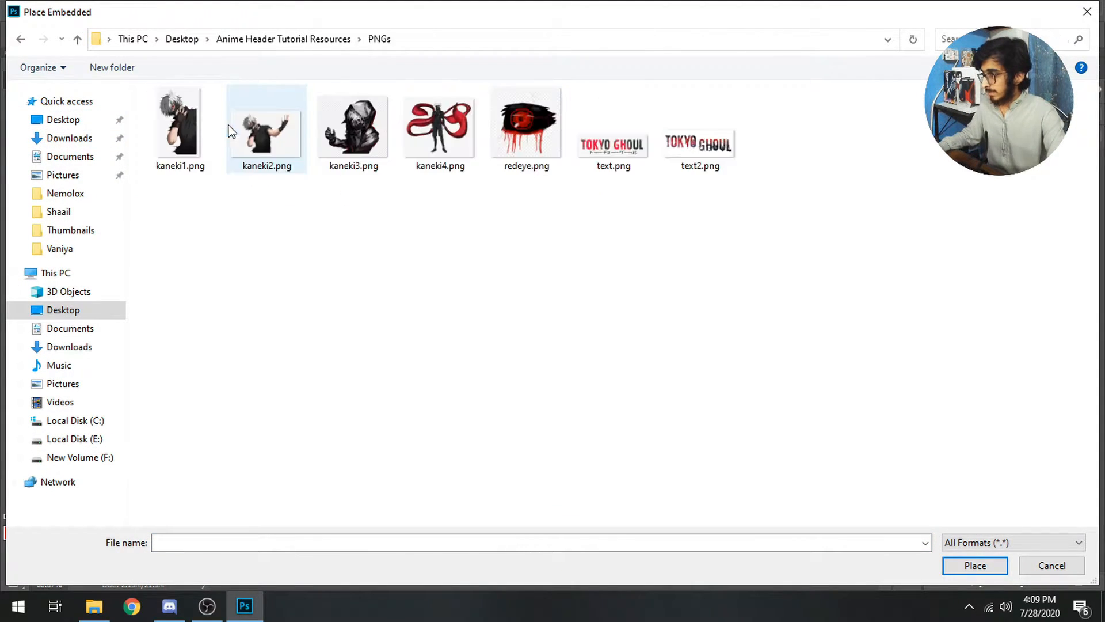
pyautogui.doubleClick(426, 151)
pyautogui.moveTo(517, 296); pyautogui.dragTo(326, 318)
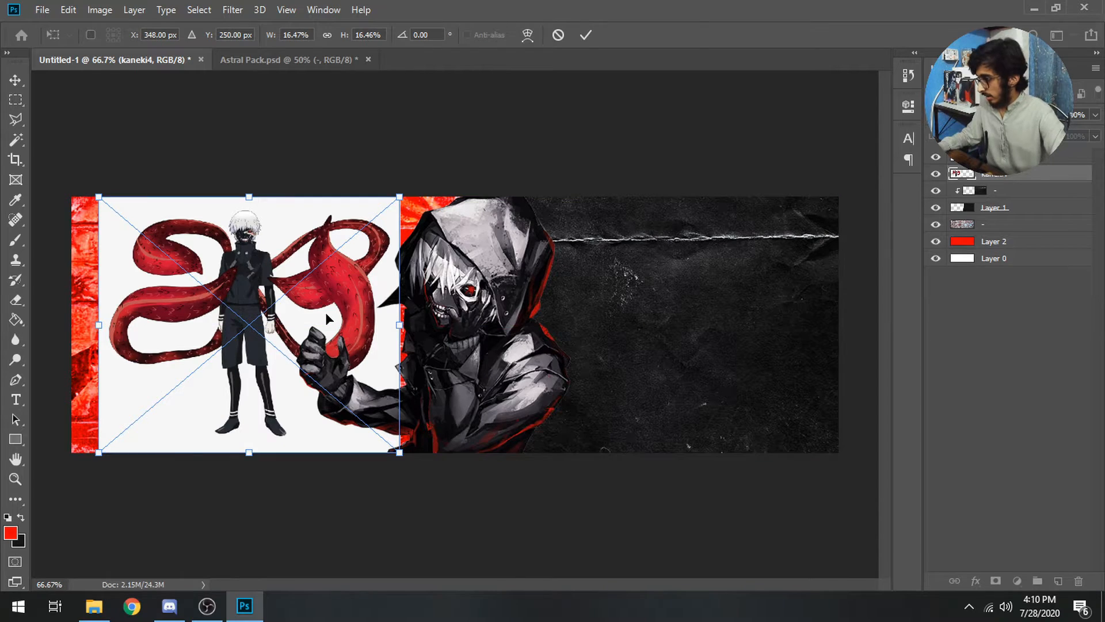
pyautogui.press('Return')
# Magic Wand the white areas, rasterize the kaneki4 layer, and delete the white background
pyautogui.press('w')
pyautogui.click(329, 323)
pyautogui.keyDown('shift'); pyautogui.click(294, 263); pyautogui.keyUp('shift')
pyautogui.keyDown('shift'); pyautogui.click(346, 242); pyautogui.keyUp('shift')
pyautogui.keyDown('shift'); pyautogui.click(199, 254); pyautogui.keyUp('shift')
pyautogui.keyDown('shift'); pyautogui.click(195, 335); pyautogui.keyUp('shift')
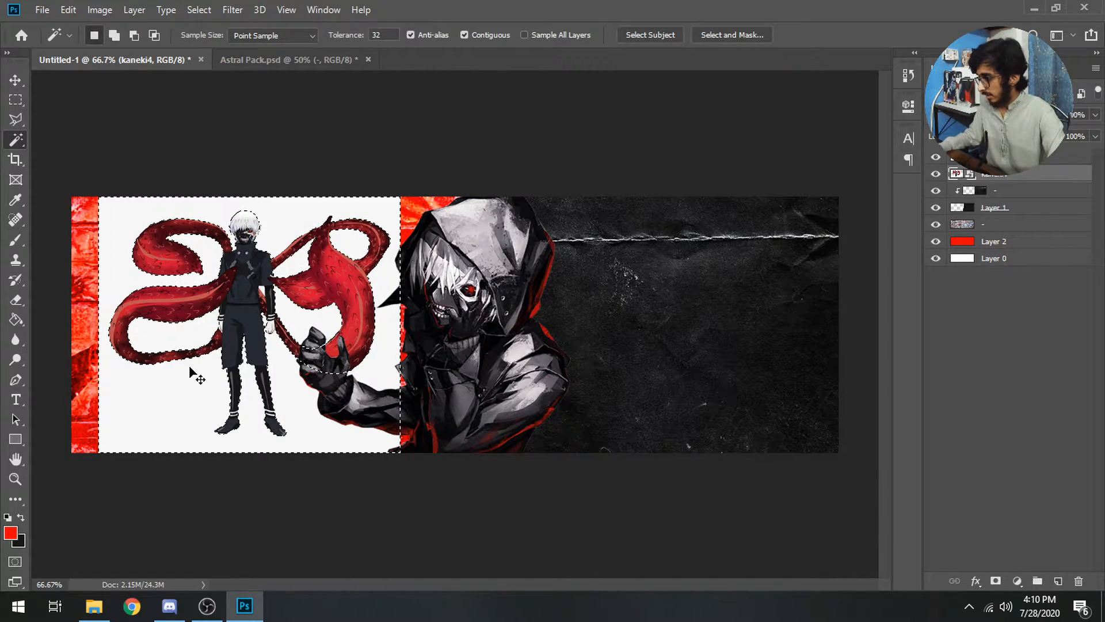
pyautogui.rightClick(1010, 173)
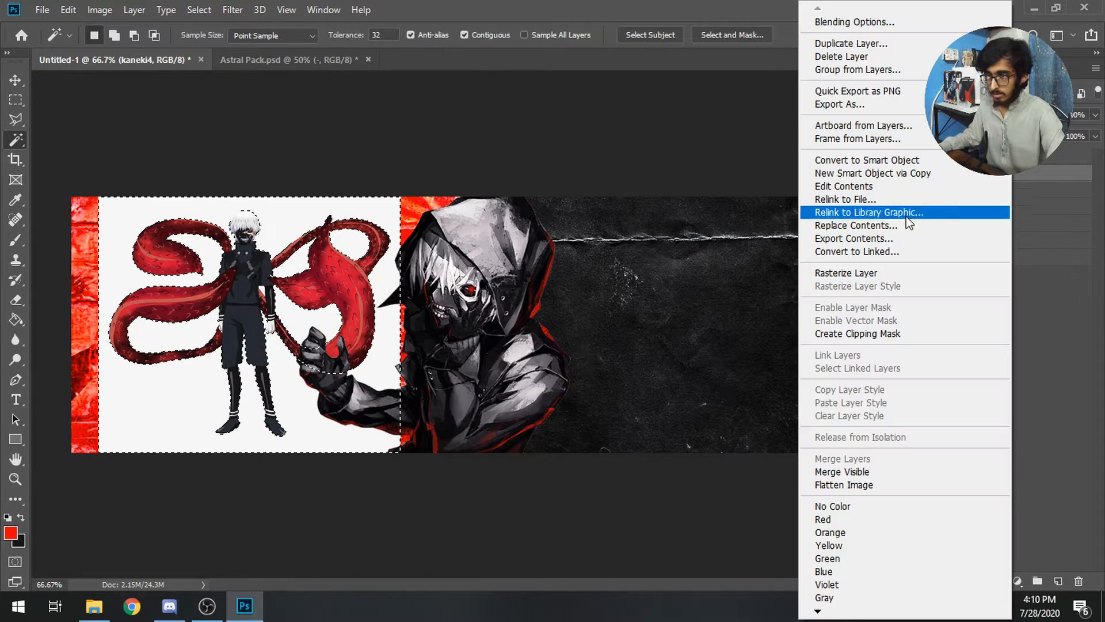
pyautogui.click(852, 272)
pyautogui.press('Delete')
pyautogui.hotkey('ctrl', 'd')
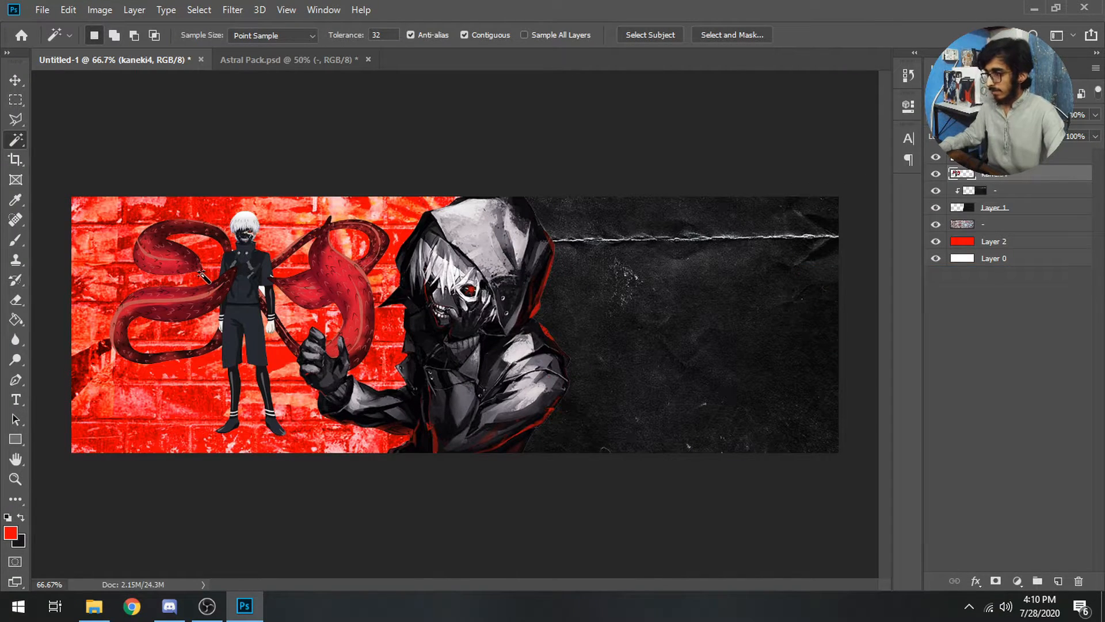
# Scale kaneki4 to about 214%, position it across the header, then nudge it slightly right
pyautogui.hotkey('ctrl', 't')
pyautogui.moveTo(395, 433); pyautogui.dragTo(930, 615)
pyautogui.moveTo(603, 542); pyautogui.dragTo(591, 510)
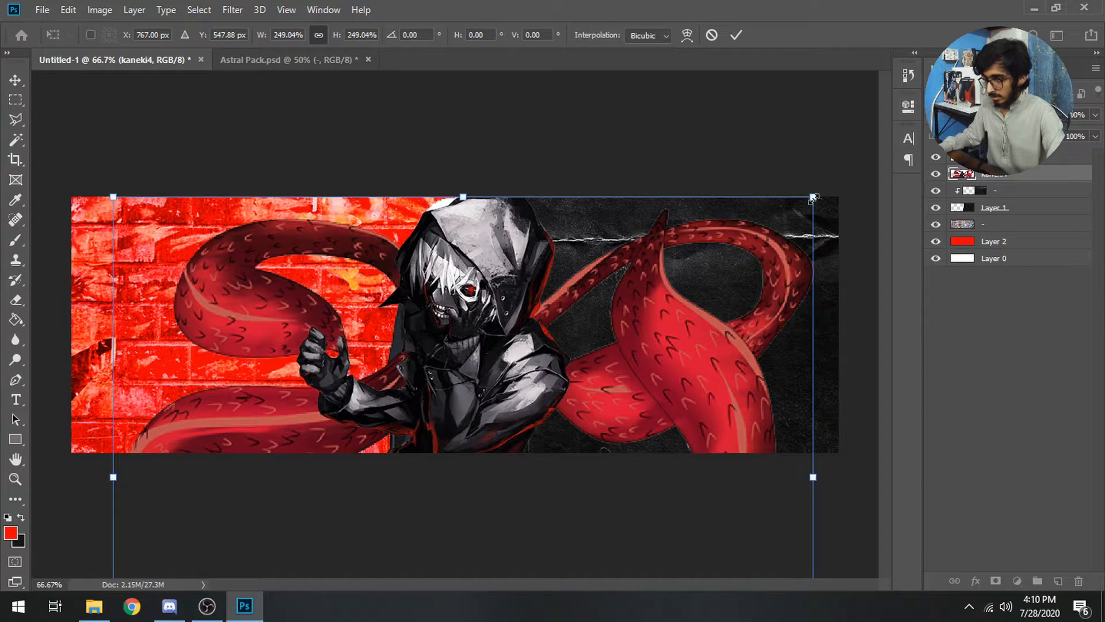
pyautogui.moveTo(813, 198); pyautogui.dragTo(716, 277)
pyautogui.moveTo(573, 397); pyautogui.dragTo(631, 333)
pyautogui.press('Return')
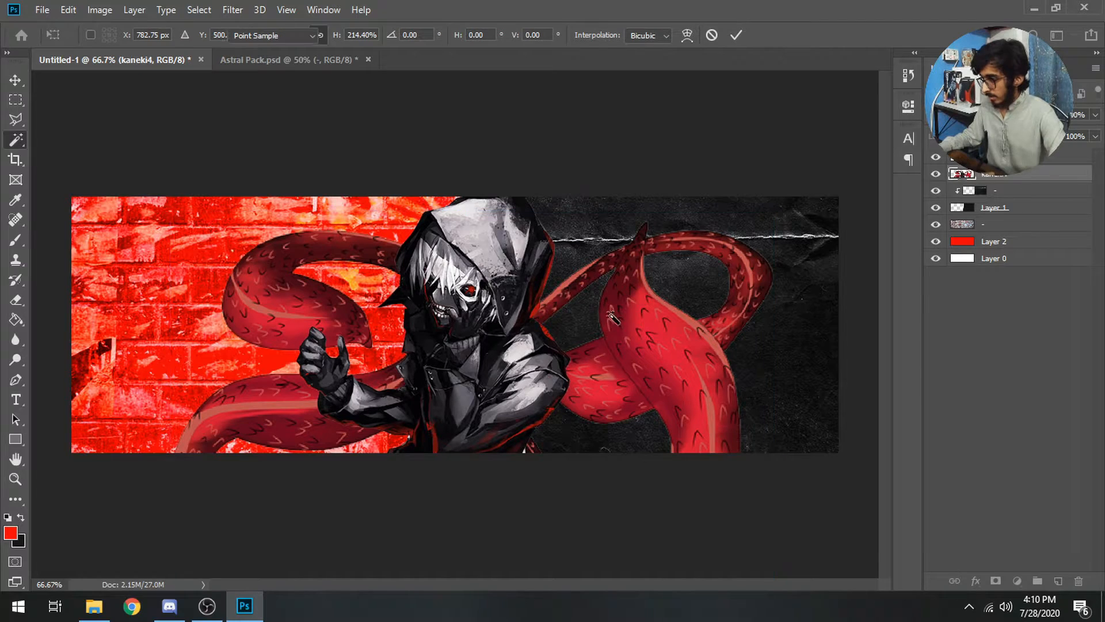
pyautogui.press('w')
pyautogui.press('e')
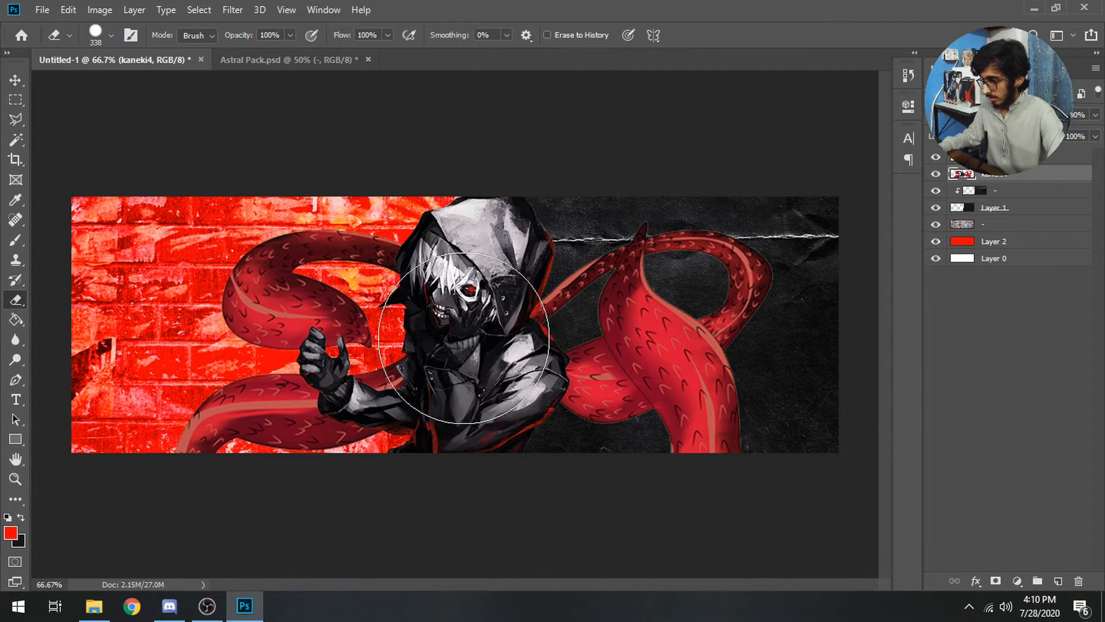
pyautogui.press('v')
pyautogui.moveTo(439, 378)
pyautogui.mouseDown()
pyautogui.moveTo(509, 366)
pyautogui.moveTo(499, 362)
pyautogui.mouseUp()
# Rotate the kaneki4 tentacles to -2.81° and shift them slightly up
pyautogui.hotkey('ctrl', 't')
pyautogui.moveTo(731, 185); pyautogui.dragTo(718, 172)
pyautogui.moveTo(639, 290); pyautogui.dragTo(638, 290)
pyautogui.press('Return')
# Boost the tentacles with Hue/Saturation, raising Saturation and setting Lightness to +2
pyautogui.hotkey('ctrl', 'u')
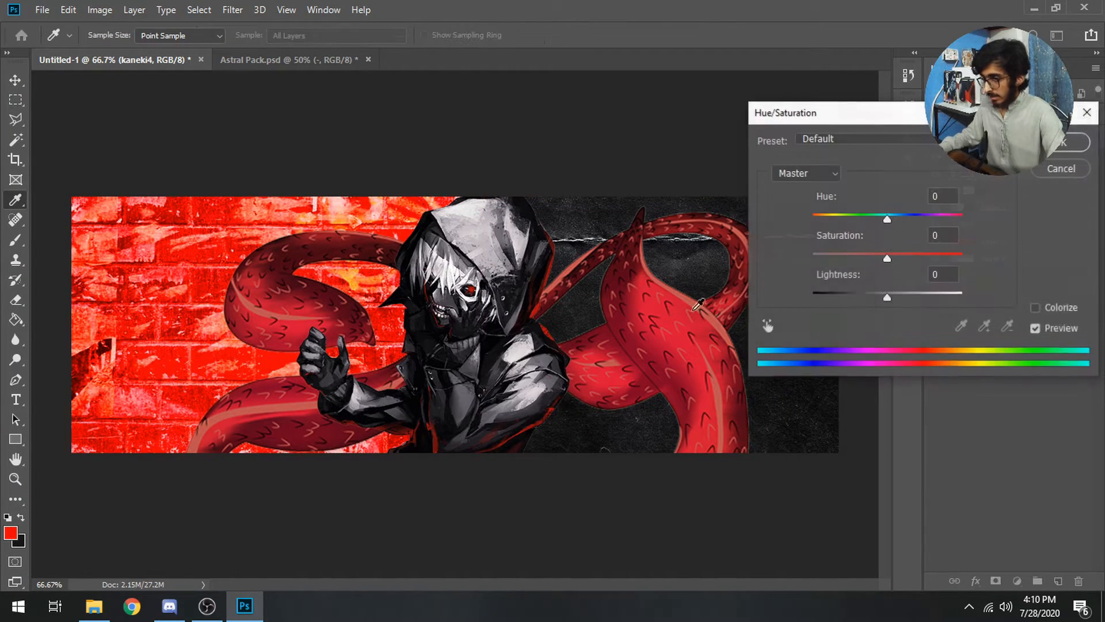
pyautogui.moveTo(887, 258); pyautogui.dragTo(930, 259)
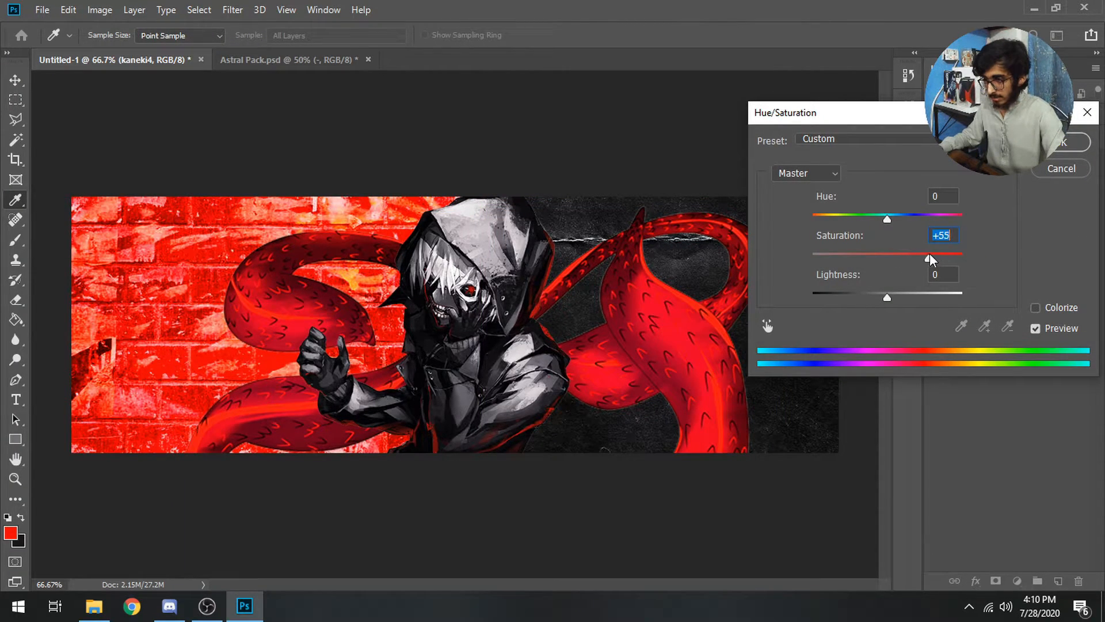
pyautogui.moveTo(869, 294); pyautogui.dragTo(893, 294)
pyautogui.moveTo(893, 292); pyautogui.dragTo(890, 295)
pyautogui.press('Return')
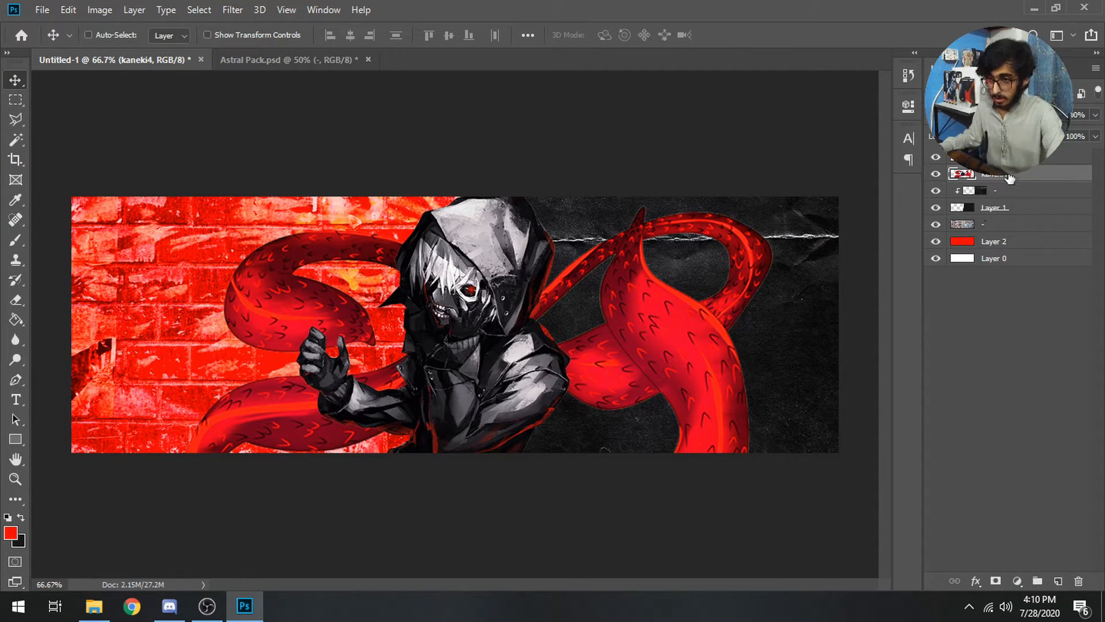
# Draw a Polygonal Lasso selection around the left part of the tentacle image
pyautogui.click(18, 115)
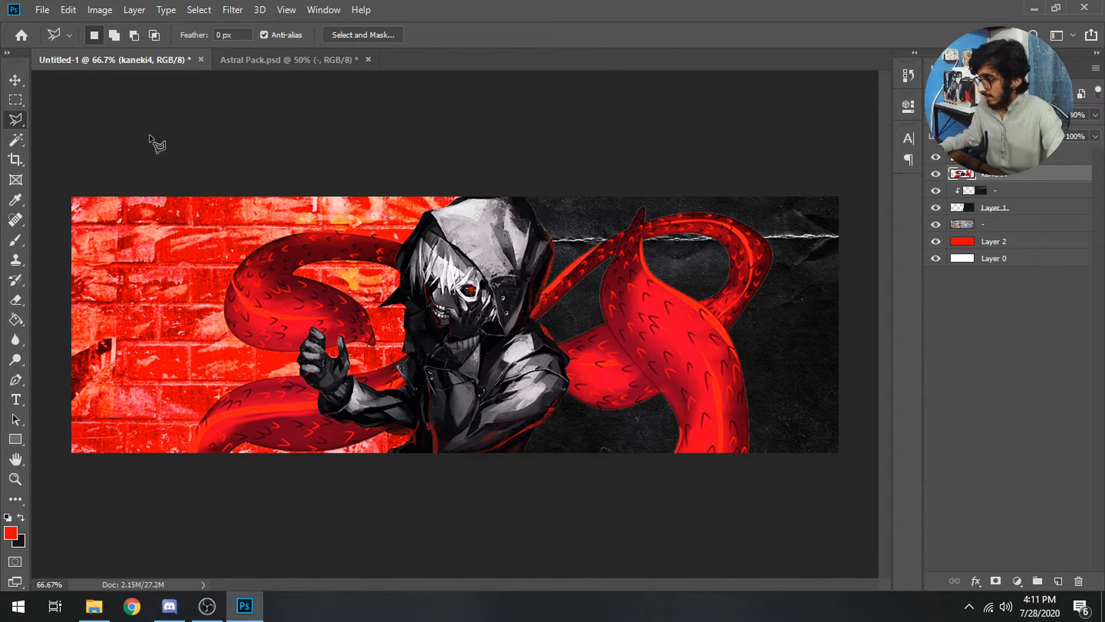
pyautogui.click(21, 115)
pyautogui.click(425, 167)
pyautogui.click(467, 330)
pyautogui.click(426, 448)
pyautogui.click(257, 521)
pyautogui.click(100, 452)
pyautogui.click(100, 232)
pyautogui.click(426, 167)
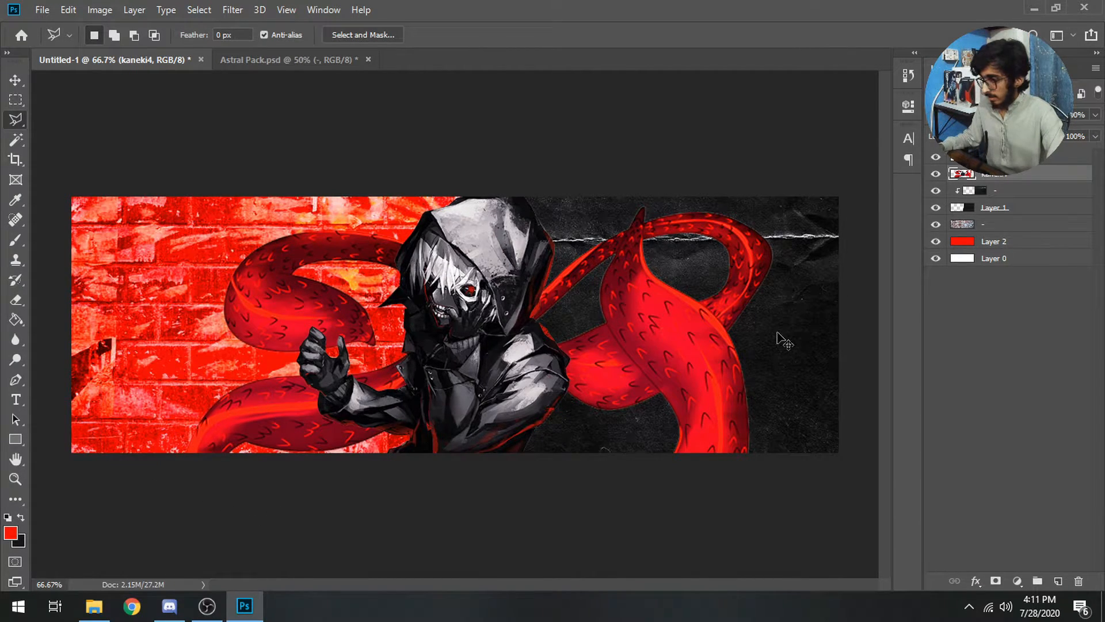
# Erase the selected tentacles, then undo the changes to restore them
pyautogui.press('Delete')
pyautogui.hotkey('ctrl', 'd')
pyautogui.hotkey('ctrl', 'v')
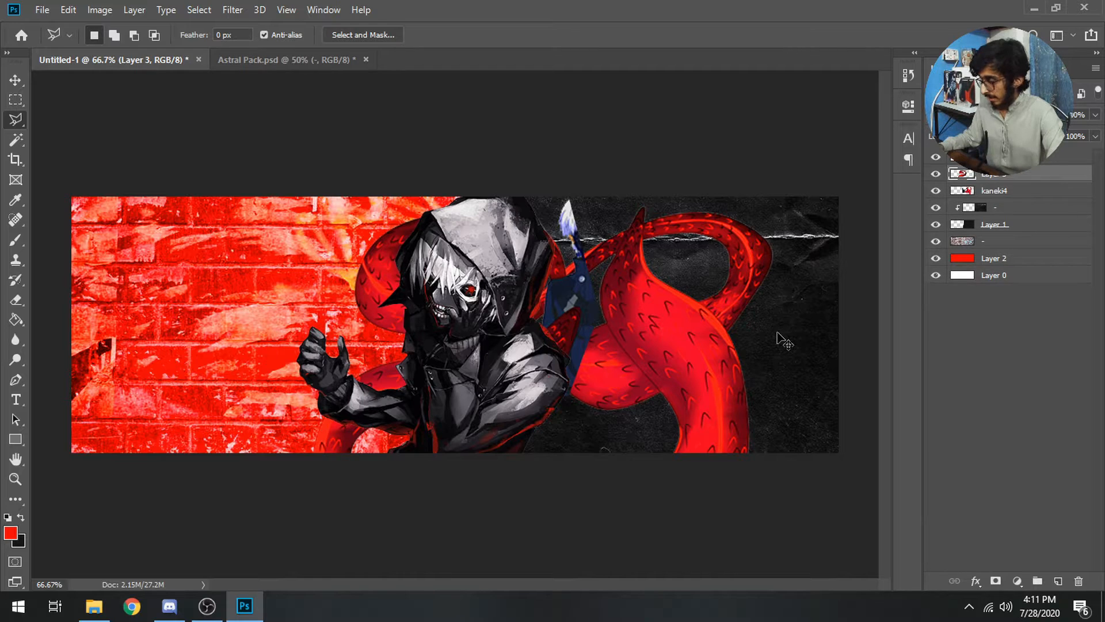
pyautogui.hotkey('ctrl', 'z')
pyautogui.hotkey('ctrl', 'z')
pyautogui.hotkey('ctrl', 'z')
pyautogui.hotkey('ctrl', 'd')
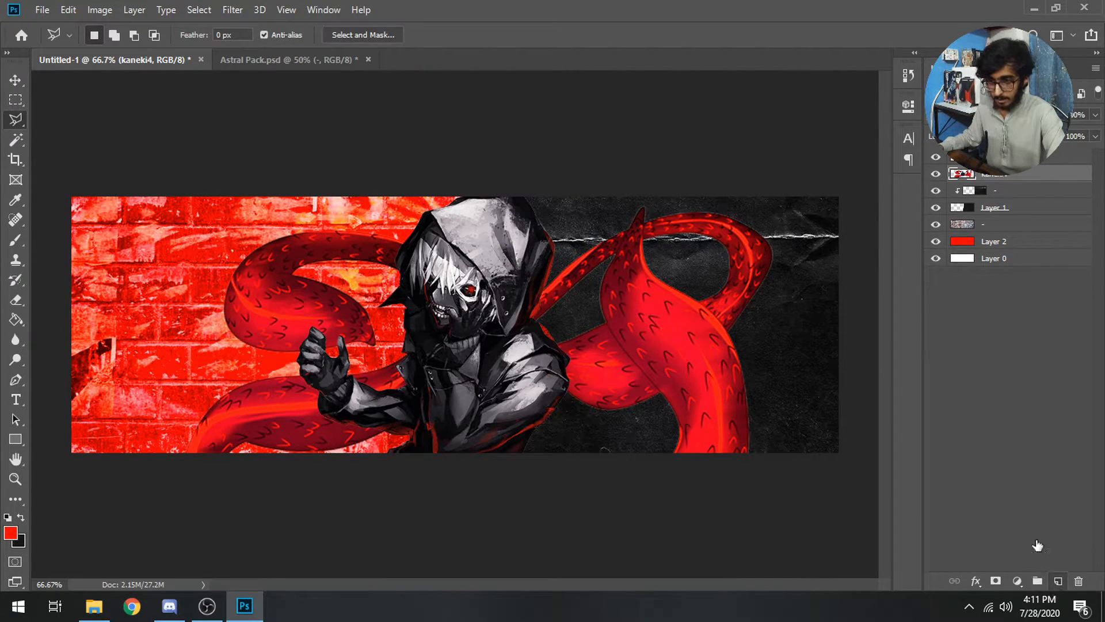
# On a new layer, outline the left side around the figure and paint it black
pyautogui.click(1057, 580)
pyautogui.click(458, 198)
pyautogui.click(430, 377)
pyautogui.click(333, 506)
pyautogui.click(84, 495)
pyautogui.click(146, 202)
pyautogui.doubleClick(394, 183)
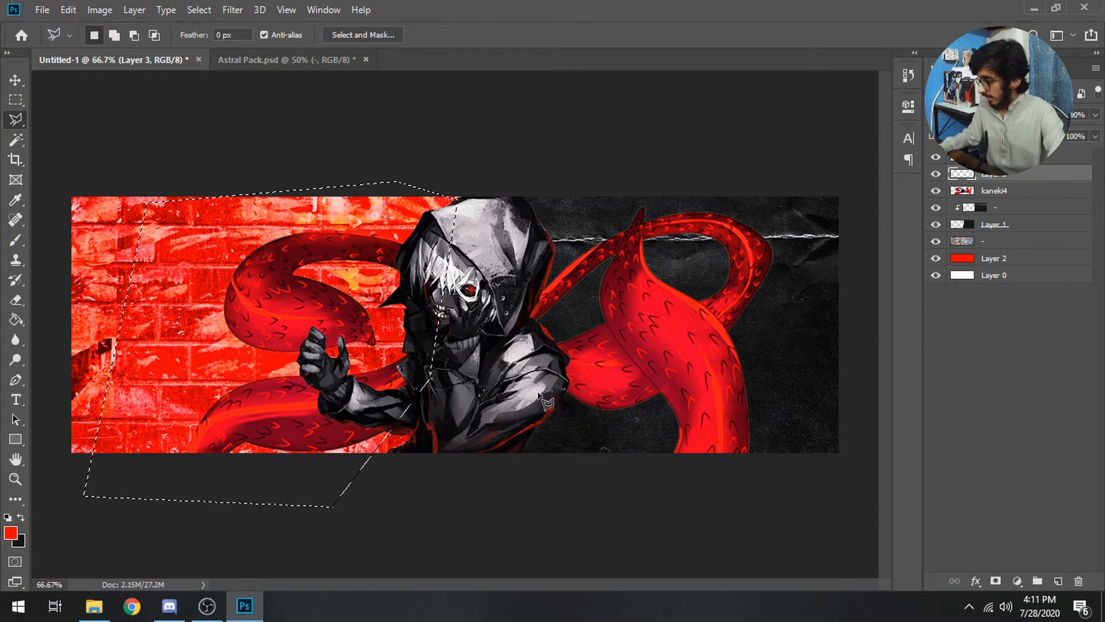
pyautogui.press('b')
pyautogui.press('x')
pyautogui.moveTo(138, 346)
pyautogui.mouseDown()
pyautogui.moveTo(186, 272)
pyautogui.moveTo(449, 169)
pyautogui.mouseUp()
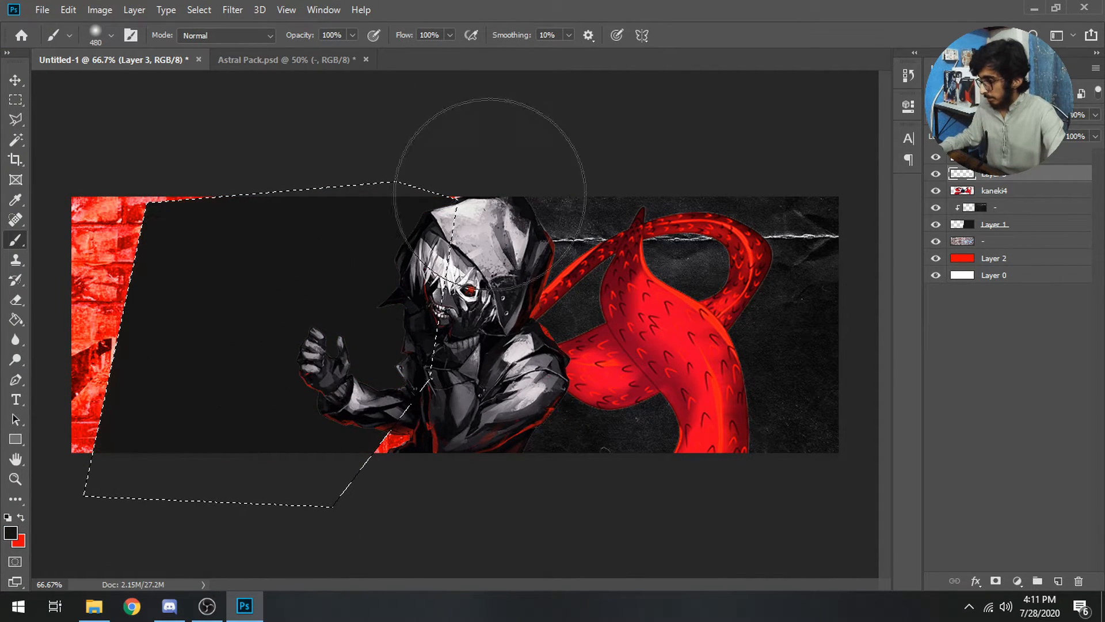
# Set Layer 3 to Color blend mode, clip it to kaneki4, and deselect
pyautogui.click(956, 115)
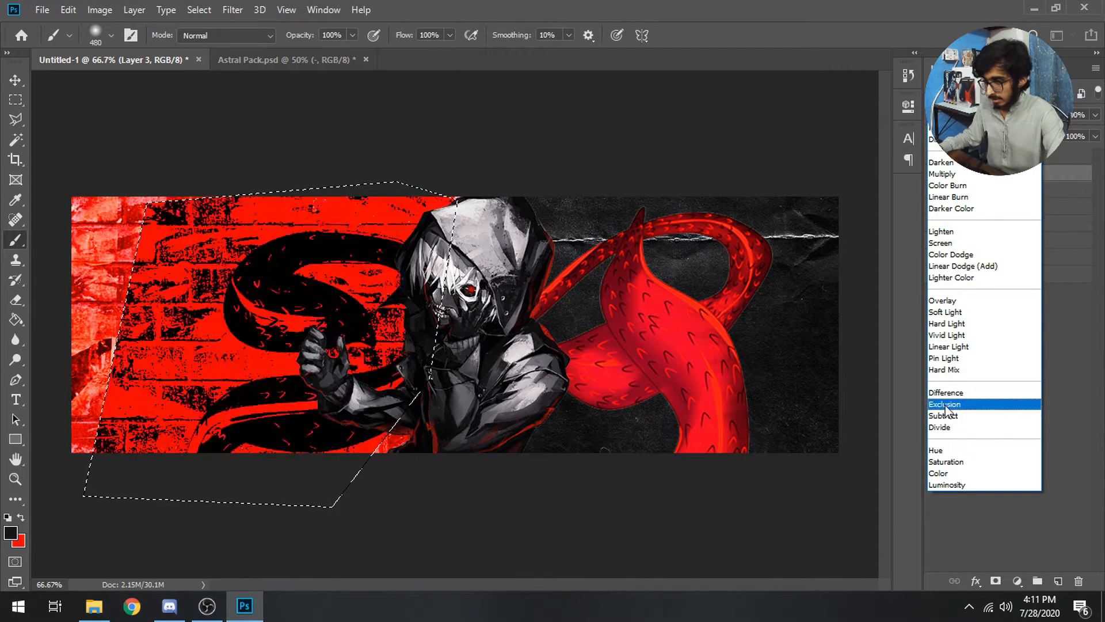
pyautogui.click(942, 474)
pyautogui.rightClick(990, 173)
pyautogui.click(806, 294)
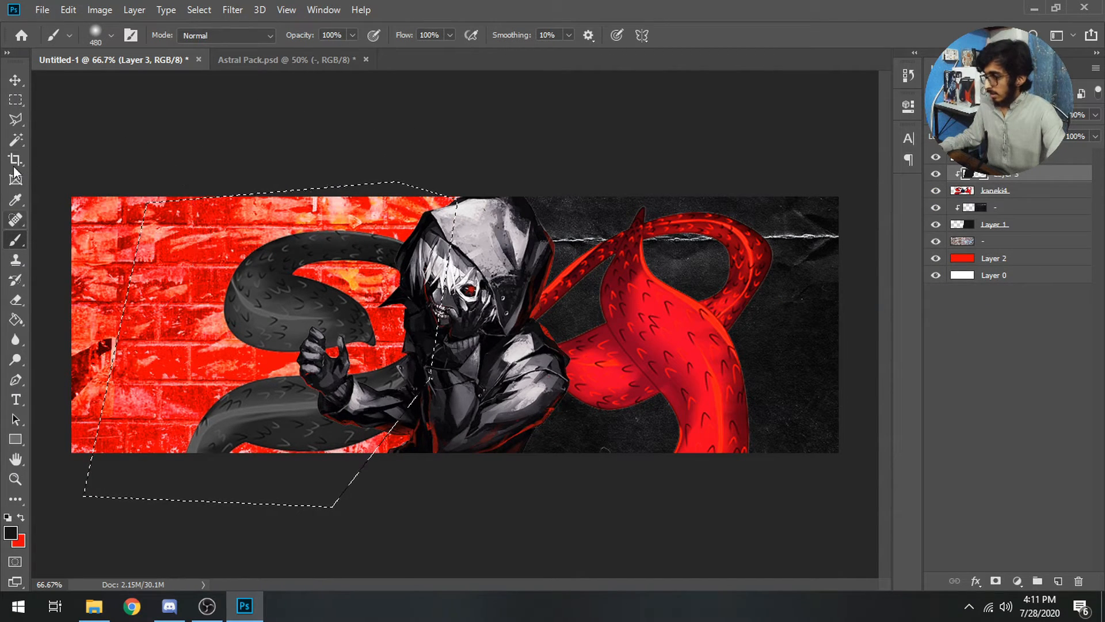
pyautogui.click(16, 99)
pyautogui.click(224, 121)
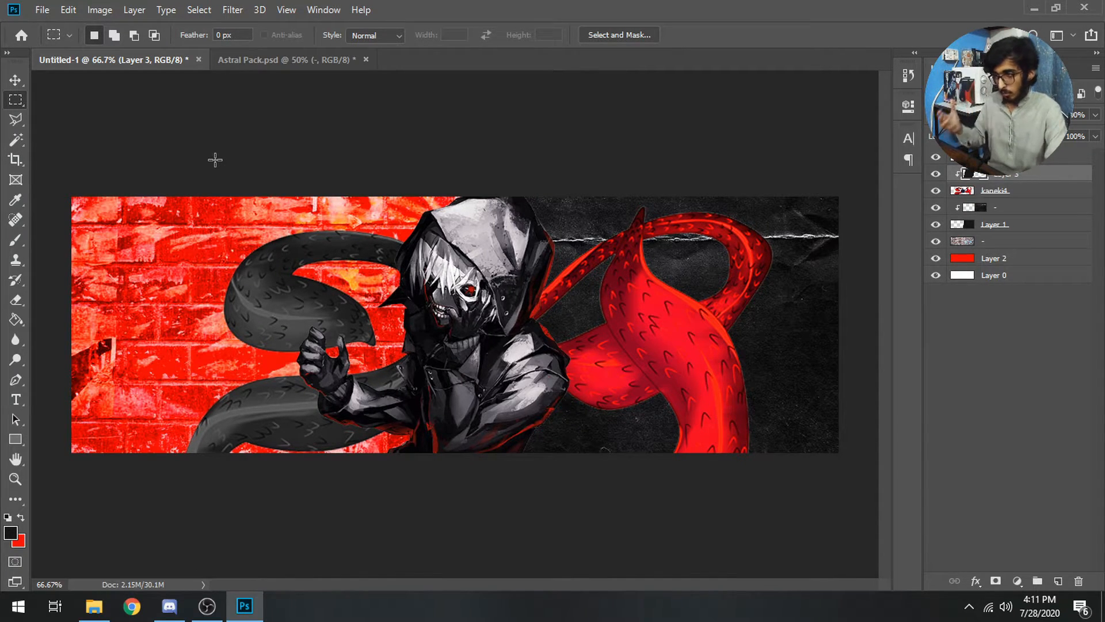
pyautogui.click(35, 10)
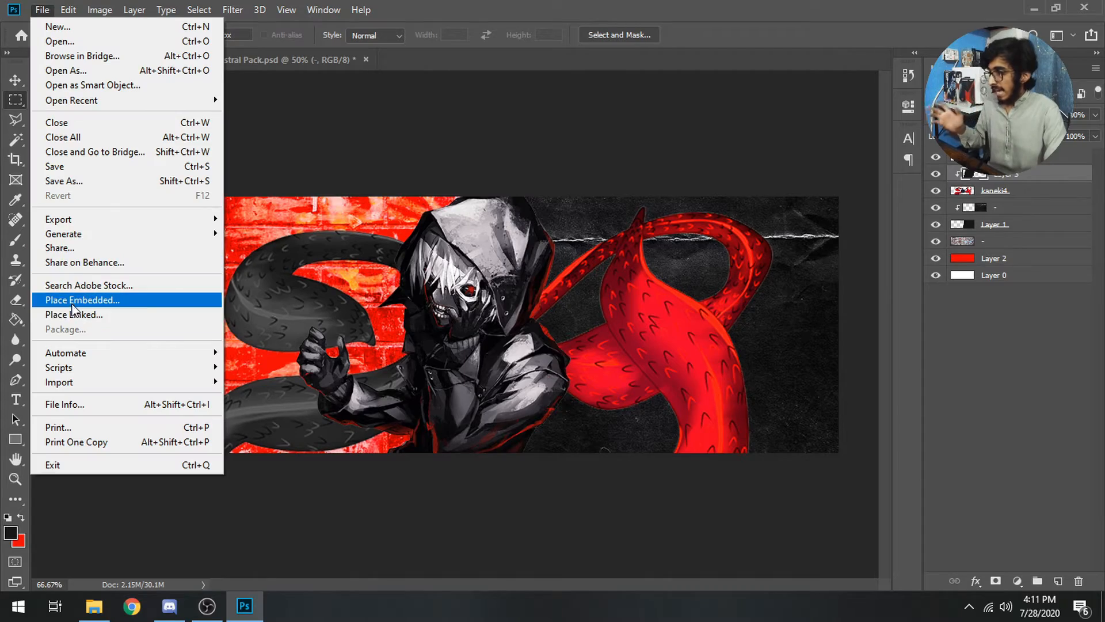
pyautogui.click(153, 300)
pyautogui.doubleClick(526, 124)
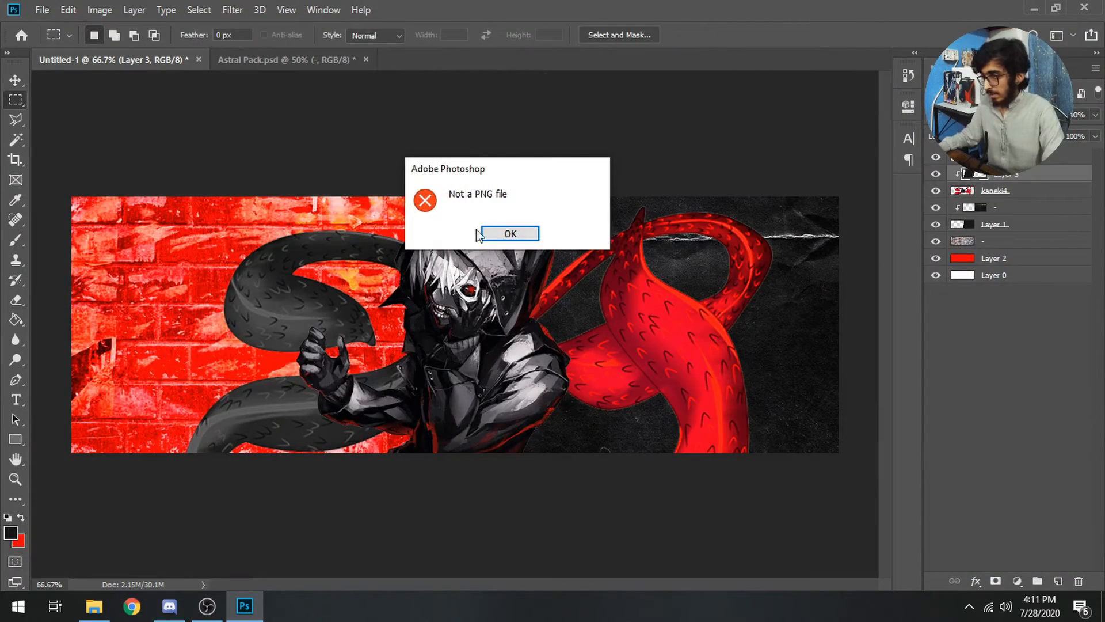
pyautogui.click(499, 227)
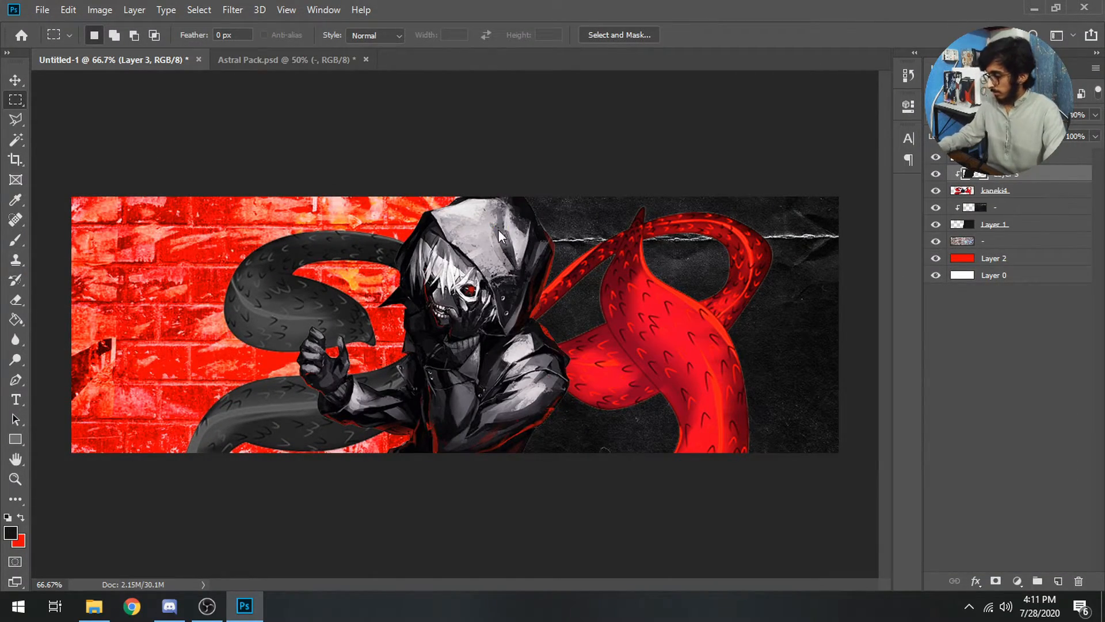
pyautogui.doubleClick(523, 126)
pyautogui.press('Return')
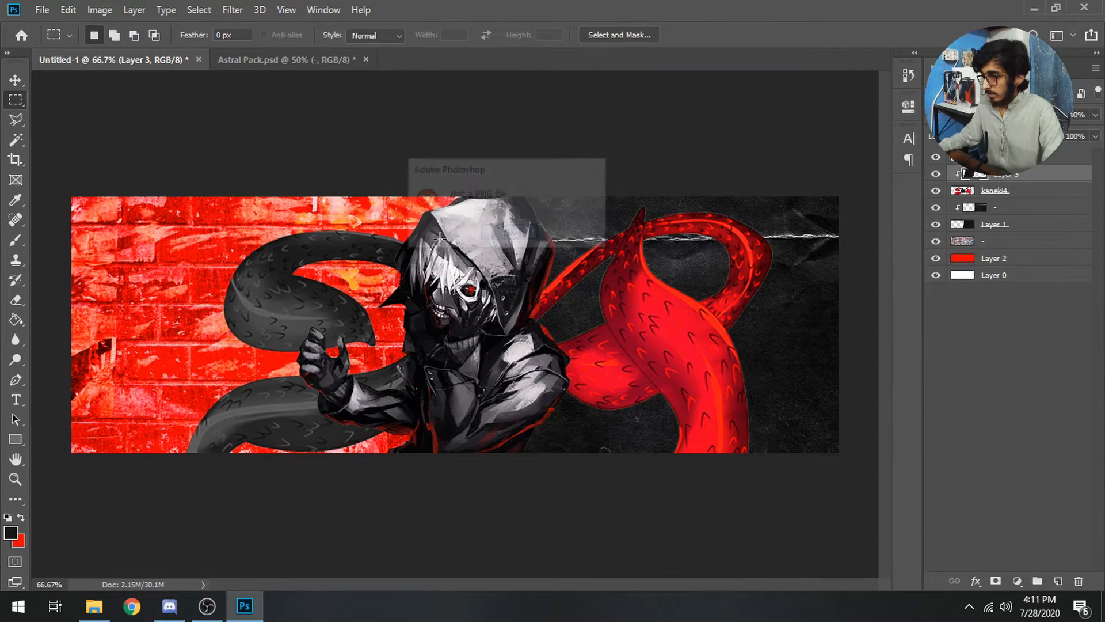
pyautogui.click(42, 10)
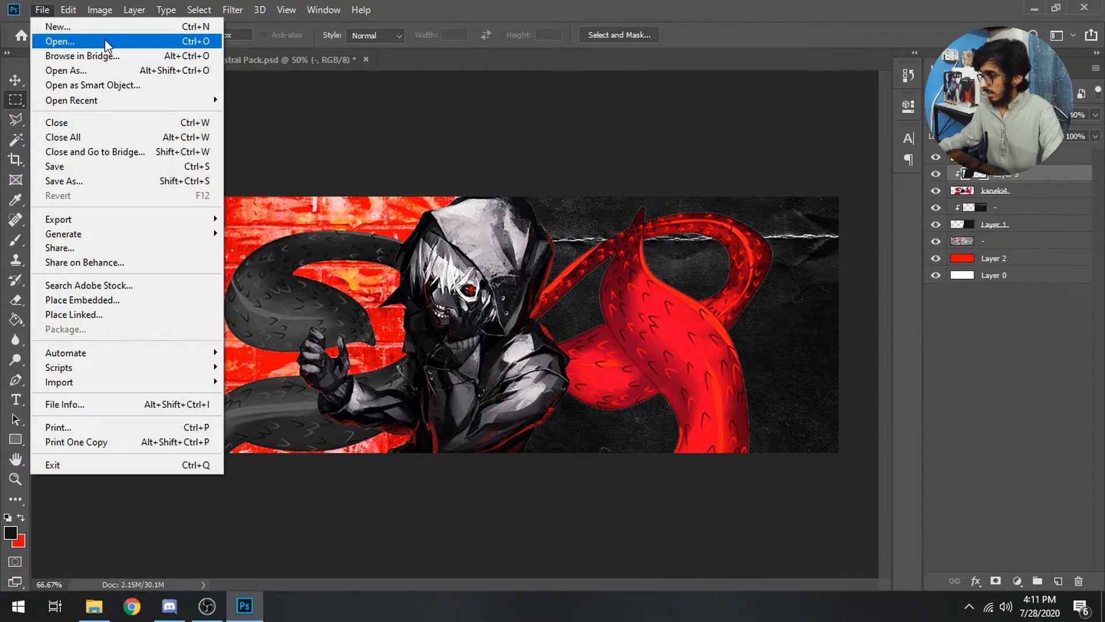
pyautogui.click(105, 300)
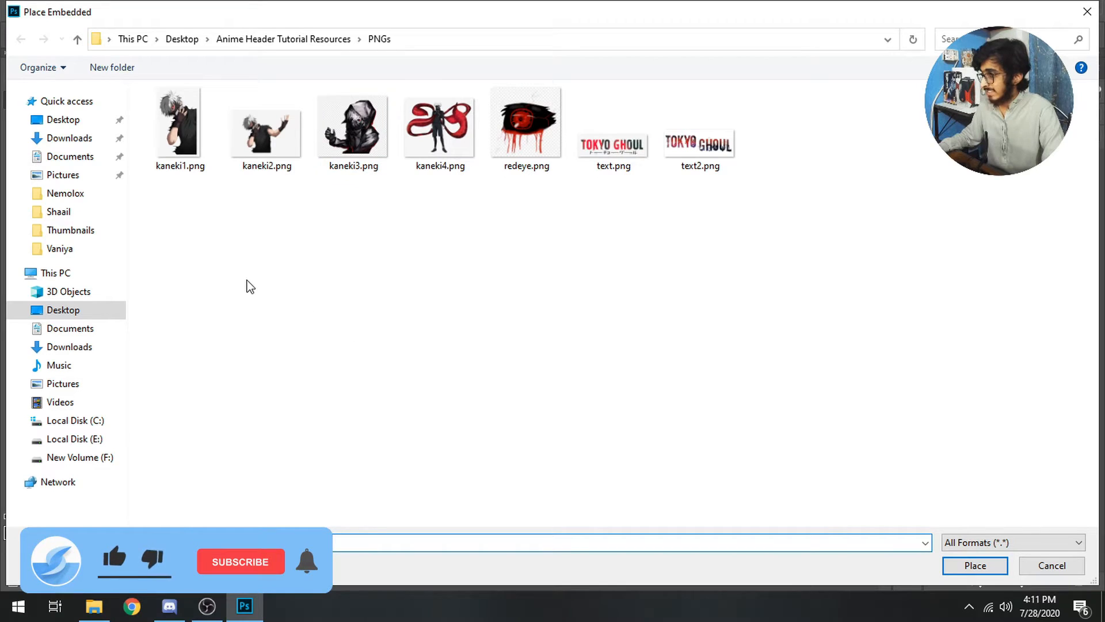
pyautogui.doubleClick(267, 127)
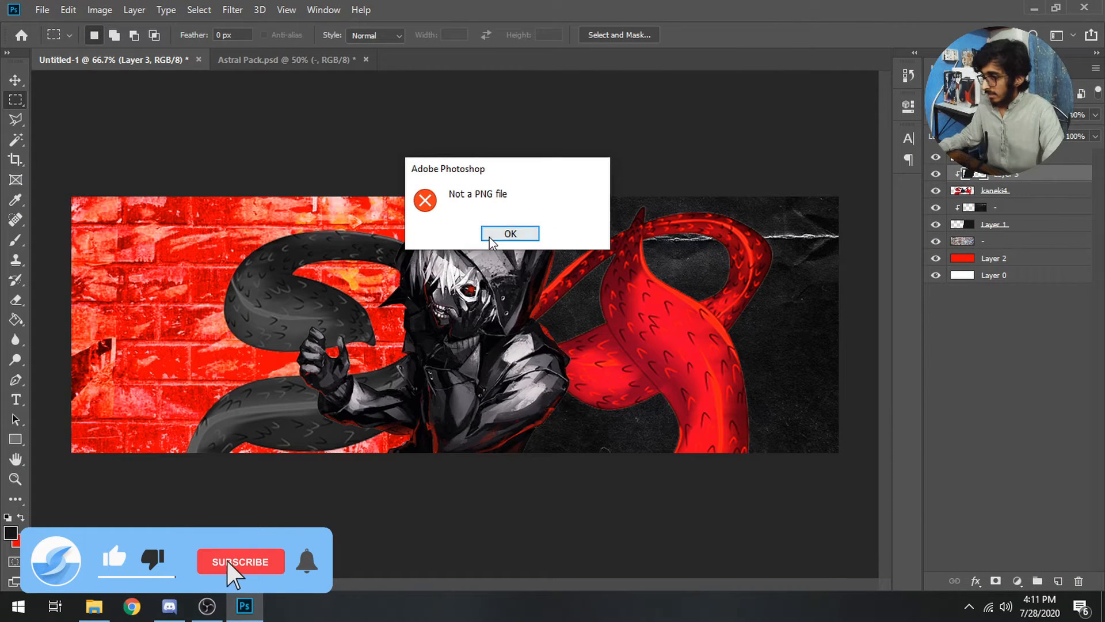
pyautogui.click(510, 233)
pyautogui.click(1003, 158)
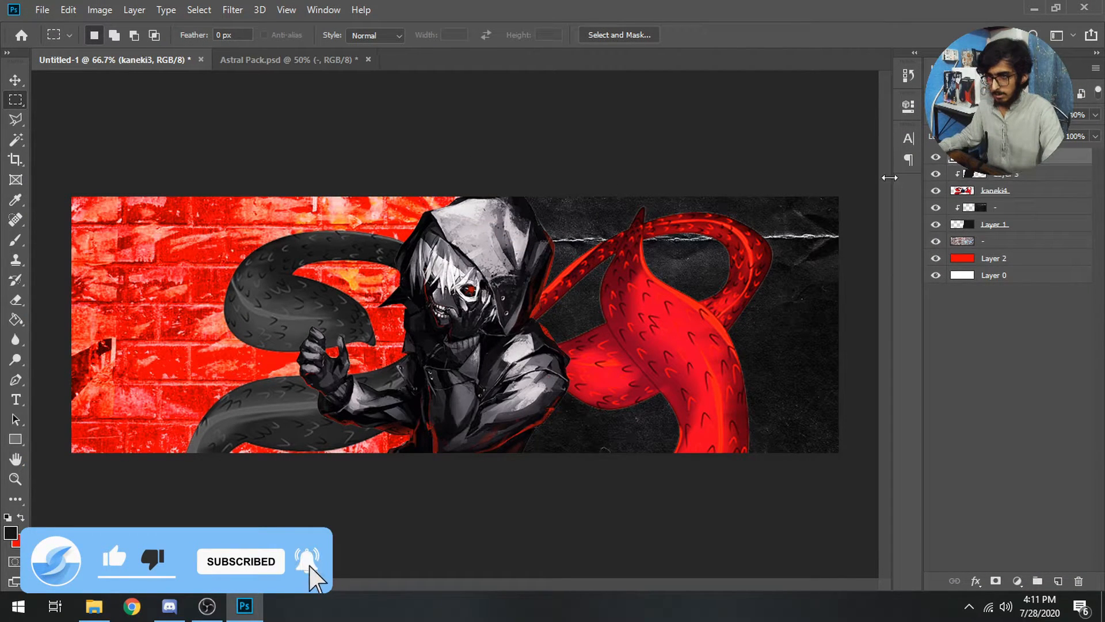
pyautogui.click(21, 7)
pyautogui.click(44, 11)
pyautogui.click(53, 42)
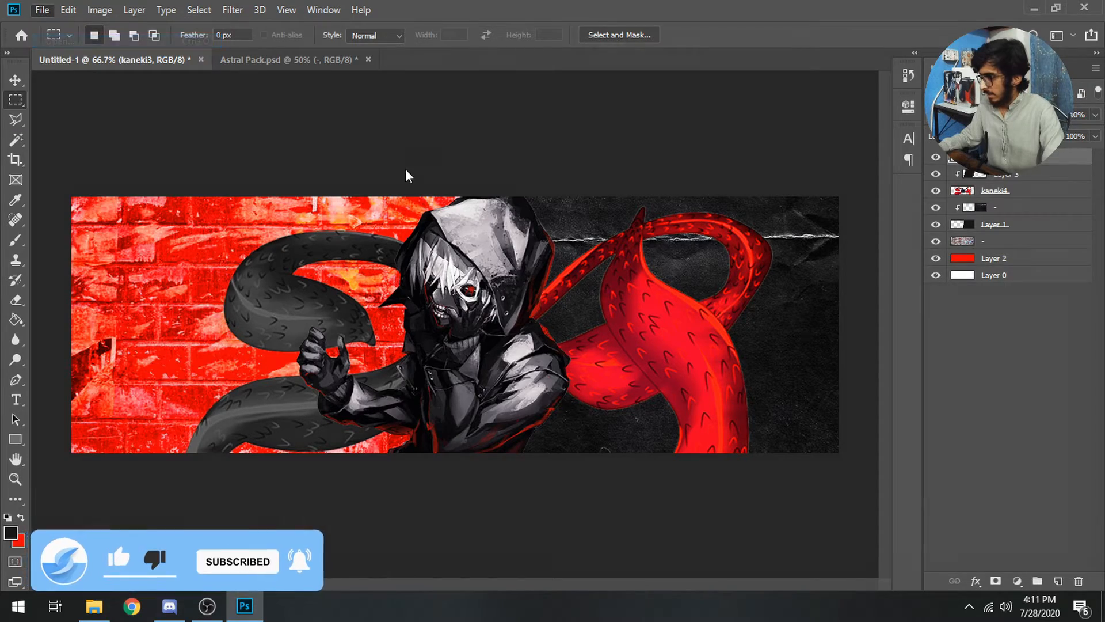
# Open text2.png, drag the TOKYO GHOUL lettering into the banner, and set it to Subtract
pyautogui.doubleClick(717, 146)
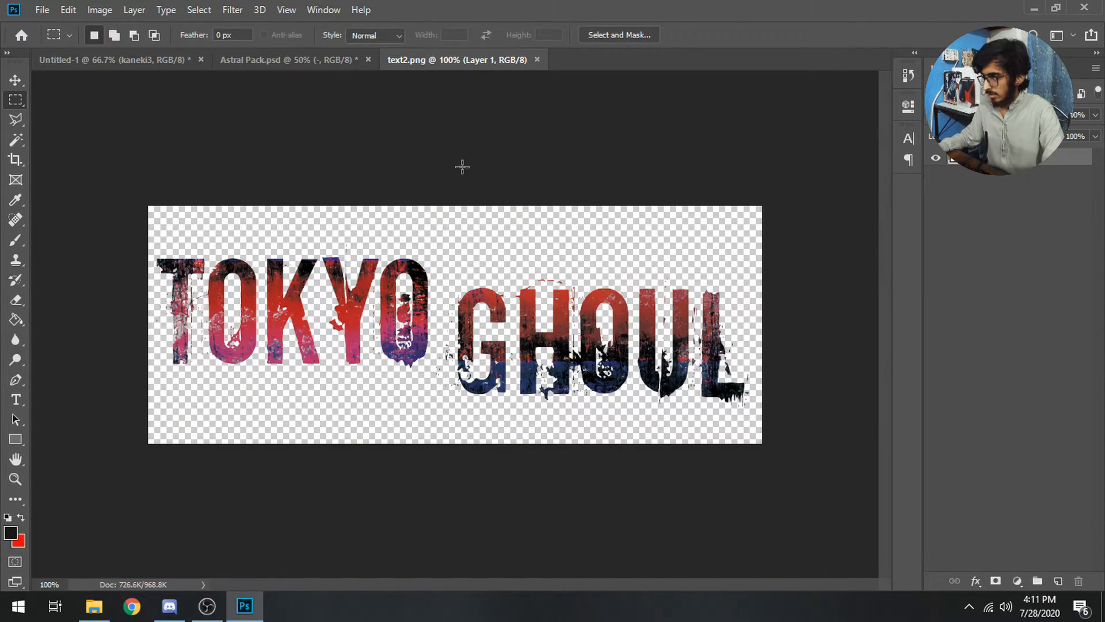
pyautogui.press('v')
pyautogui.moveTo(431, 290); pyautogui.dragTo(688, 483)
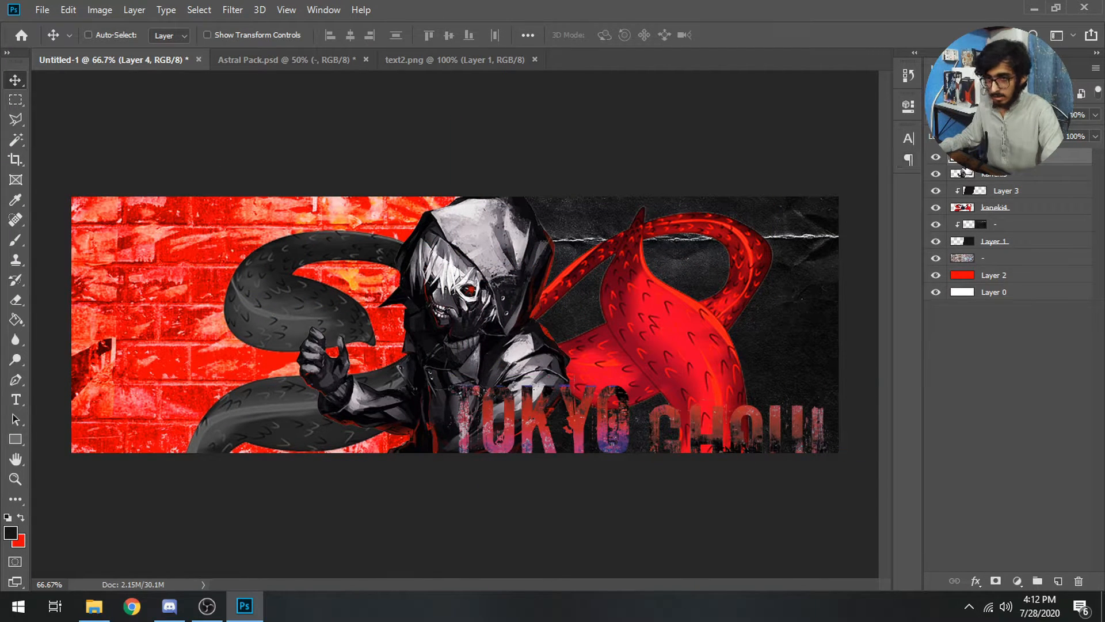
pyautogui.click(973, 115)
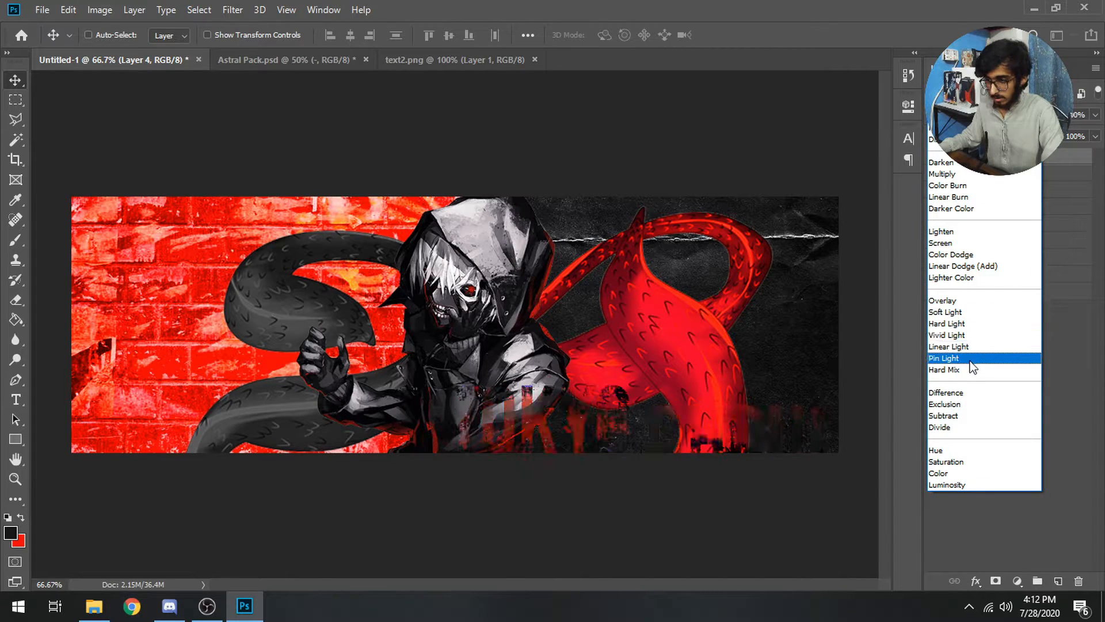
pyautogui.click(965, 421)
# Place the lettering at the top-left below Layer 1 and Alt-drag an offset copy
pyautogui.moveTo(621, 375); pyautogui.dragTo(233, 372)
pyautogui.moveTo(305, 396); pyautogui.dragTo(314, 206)
pyautogui.moveTo(1023, 174); pyautogui.dragTo(1017, 253)
pyautogui.moveTo(297, 242); pyautogui.dragTo(109, 273)
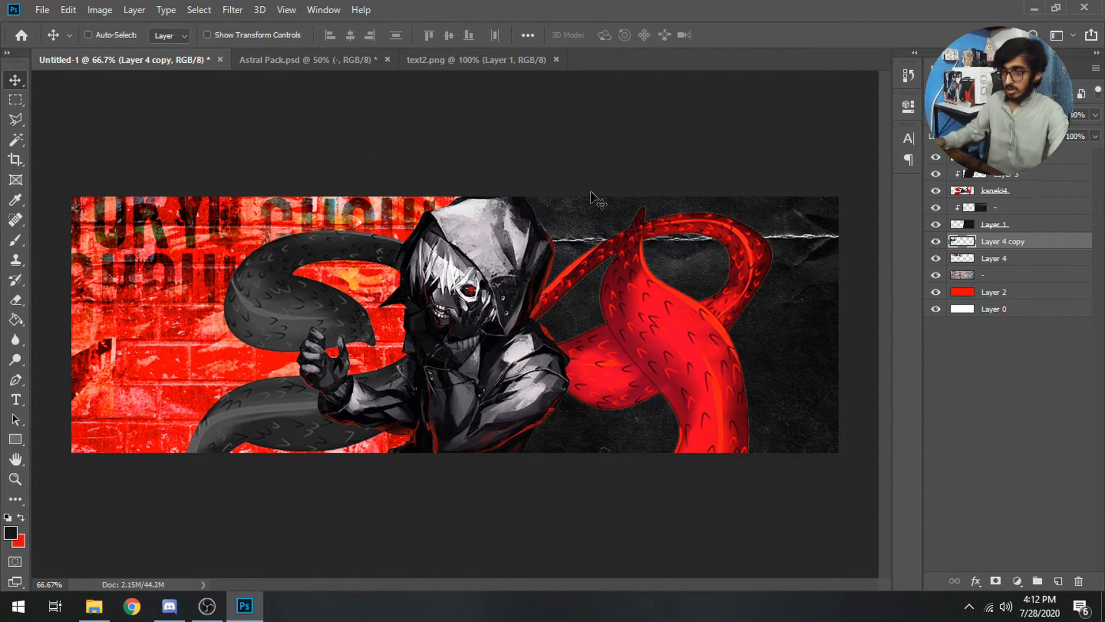
# Add a white Stroke layer style to the kaneki3 layer through Blending Options
pyautogui.click(1004, 157)
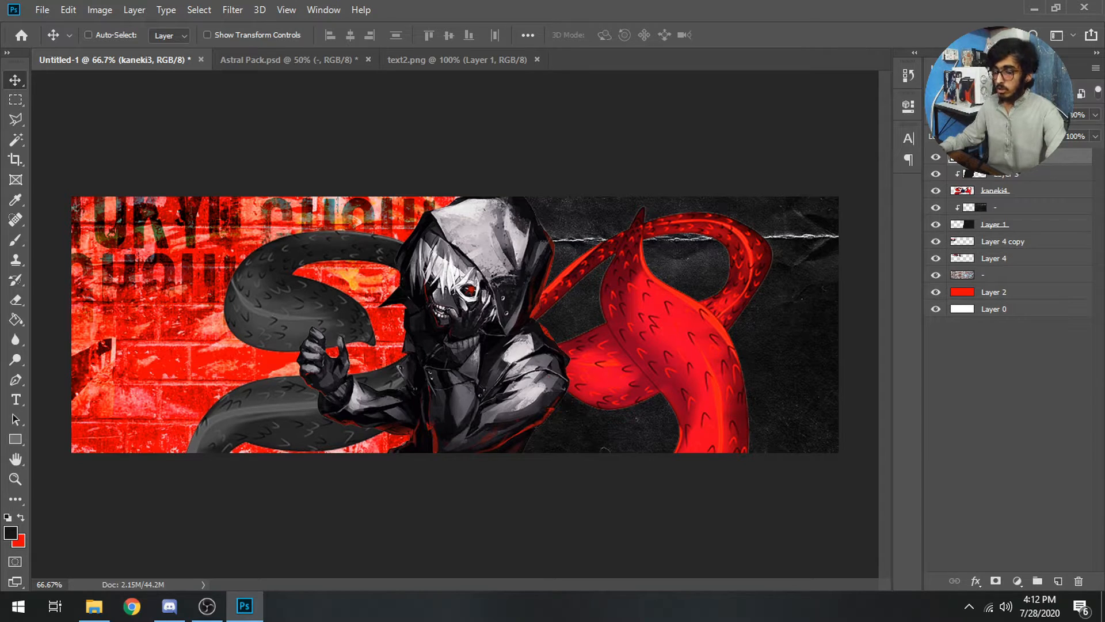
pyautogui.hotkey('ctrl', 'j')
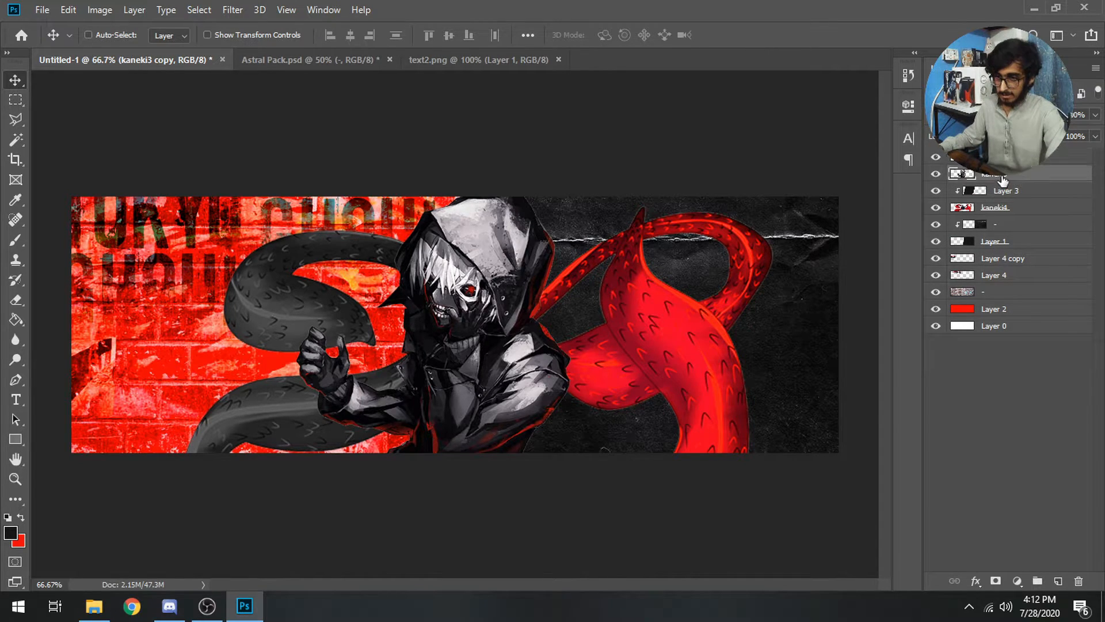
pyautogui.rightClick(1002, 174)
pyautogui.click(847, 22)
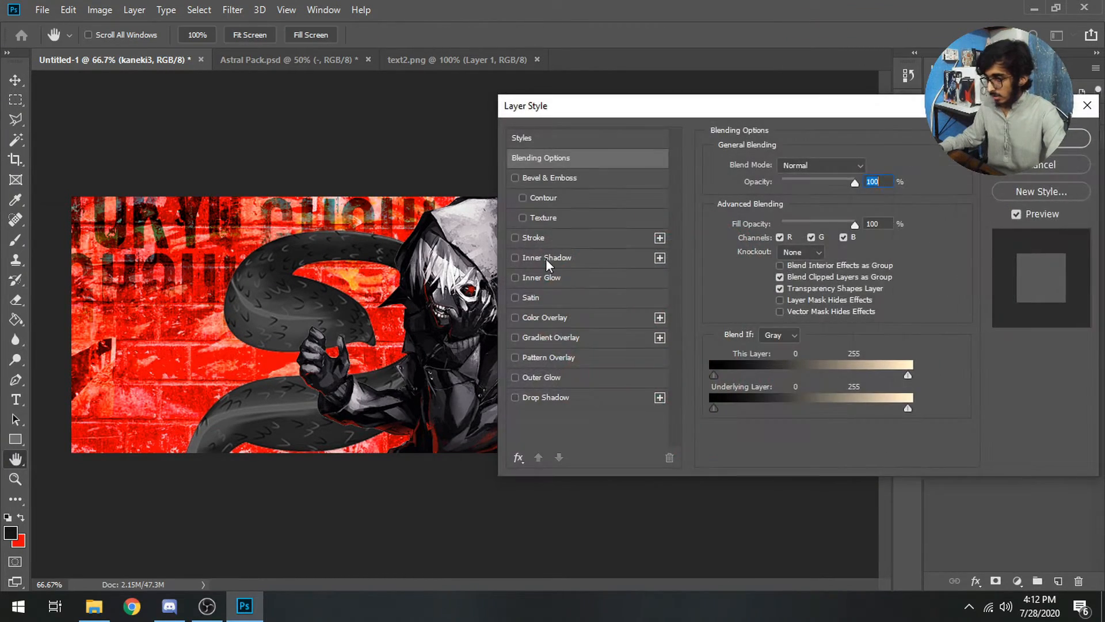
pyautogui.click(539, 240)
pyautogui.doubleClick(864, 165)
pyautogui.write('2')
pyautogui.press('Up')
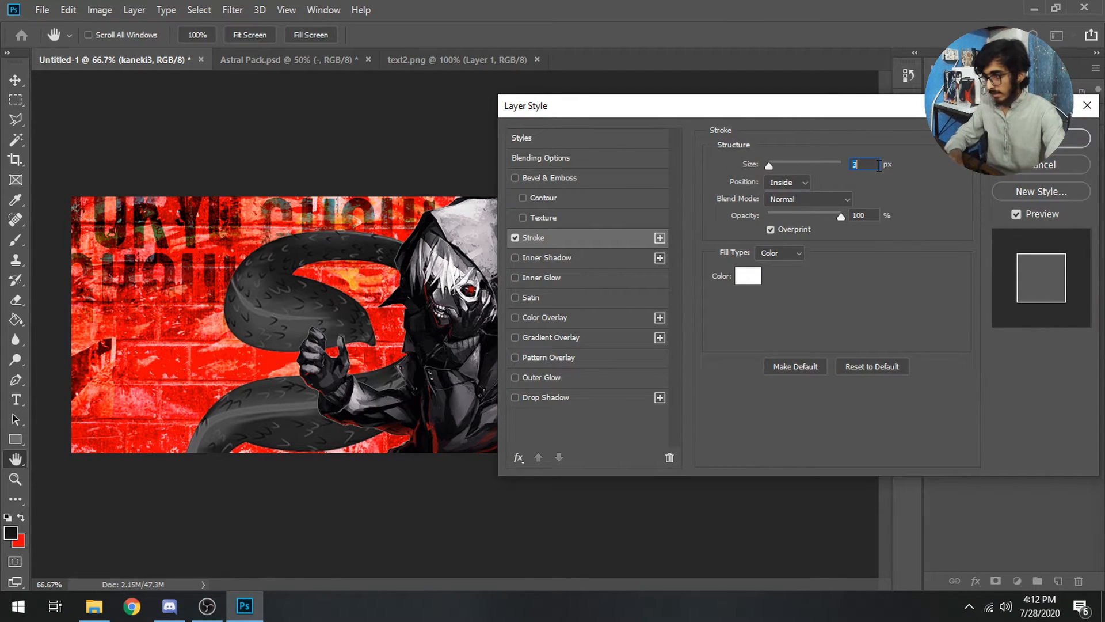
pyautogui.press('Up')
pyautogui.moveTo(777, 124)
pyautogui.mouseDown()
pyautogui.moveTo(967, 254)
pyautogui.moveTo(836, 308)
pyautogui.mouseUp()
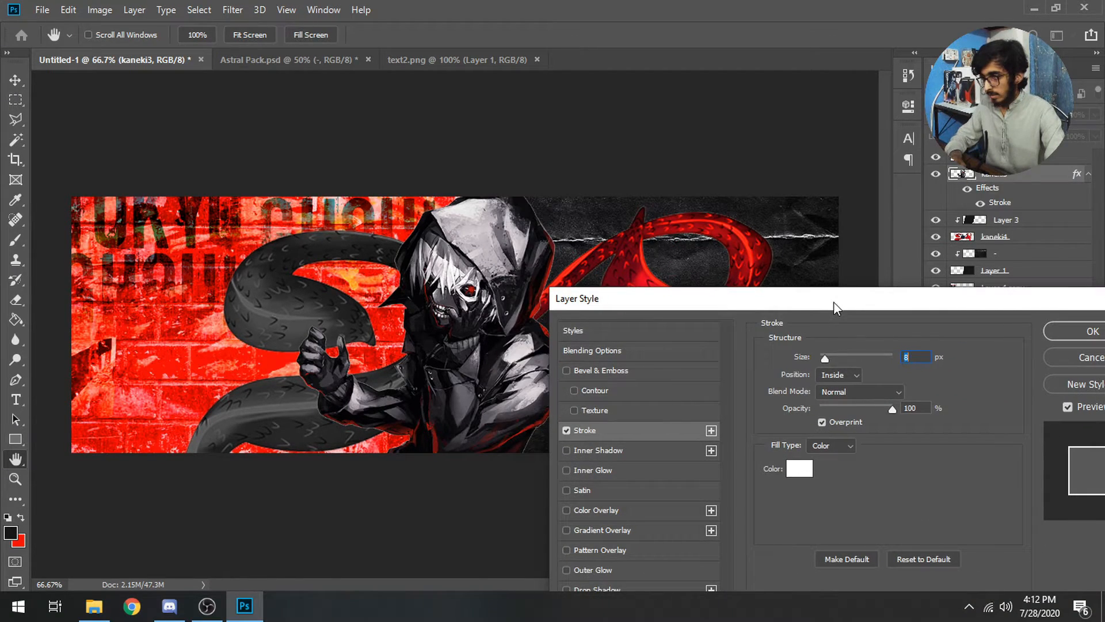
pyautogui.click(1079, 329)
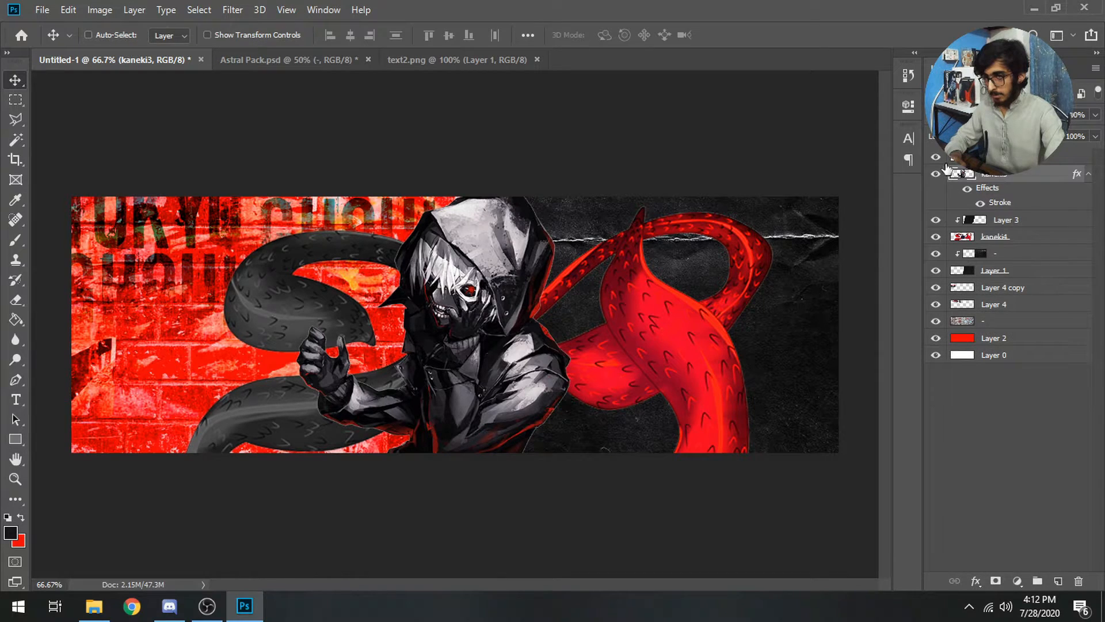
# Thin kaneki3's white stroke down to 2 px
pyautogui.rightClick(993, 178)
pyautogui.click(866, 23)
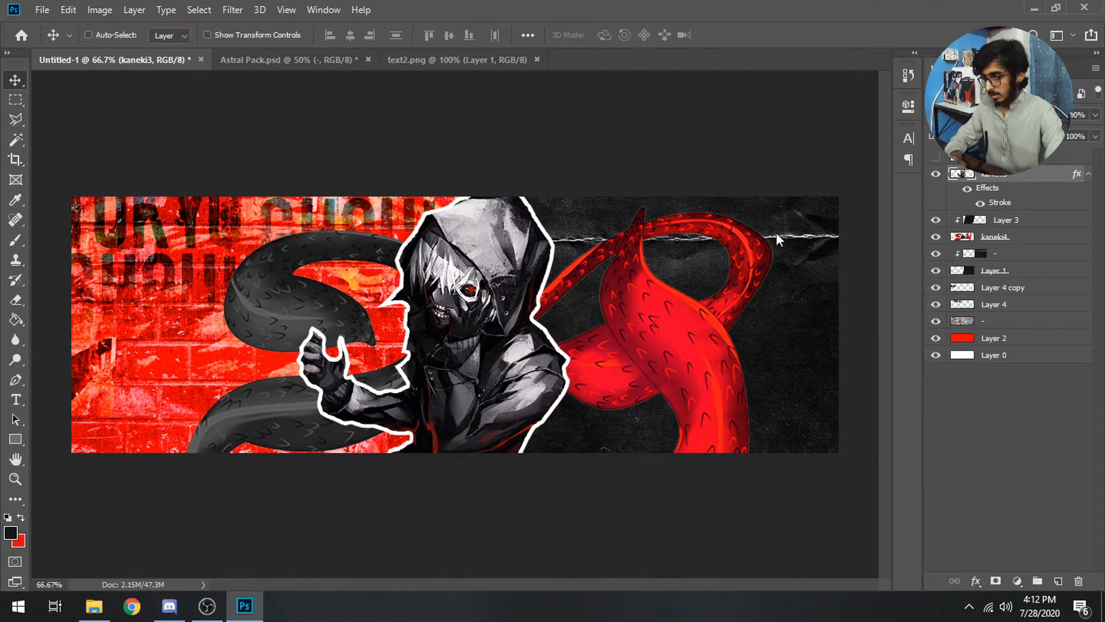
pyautogui.click(552, 346)
pyautogui.click(864, 272)
pyautogui.press('Down')
pyautogui.press('Down')
pyautogui.press('Down')
pyautogui.press('Down')
pyautogui.press('Down')
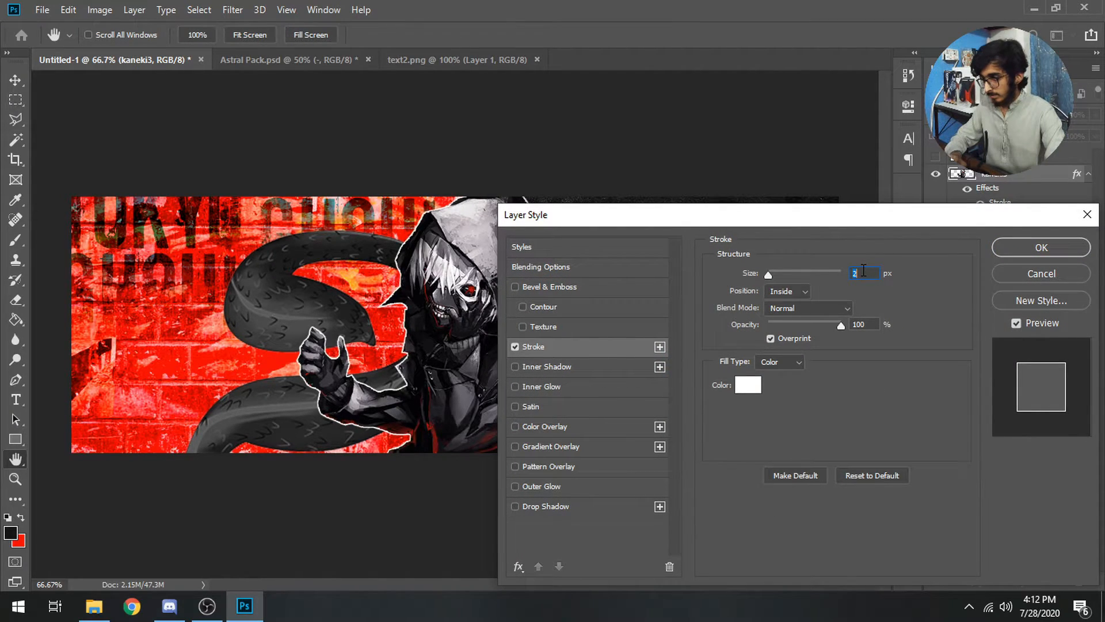
pyautogui.click(1038, 249)
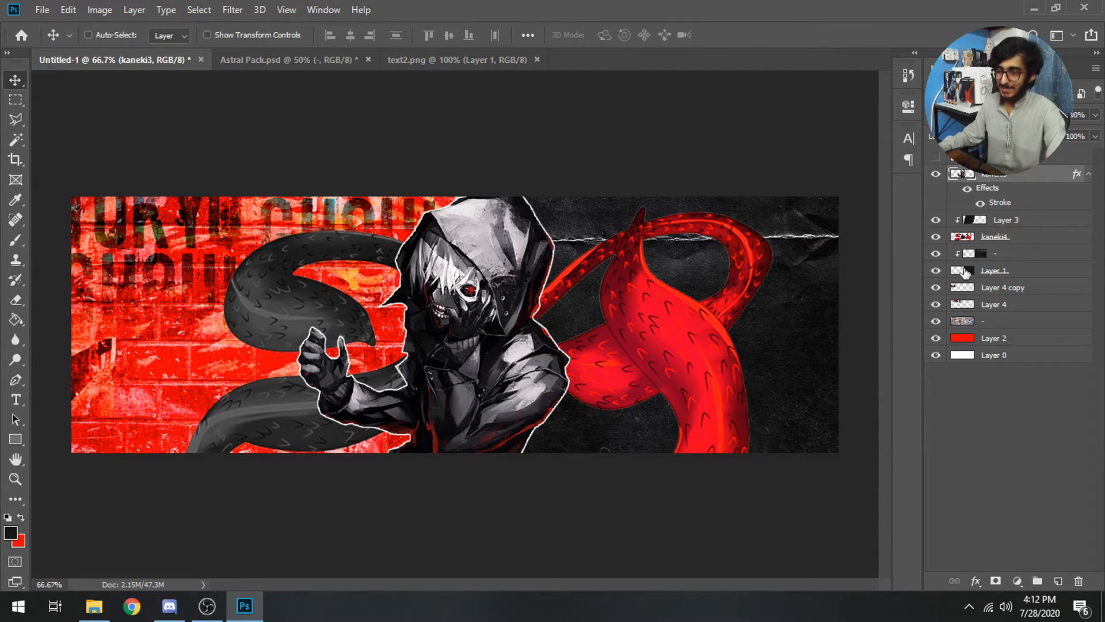
# Give the kaneki4 tentacle layer a 1 px white stroke
pyautogui.click(1011, 242)
pyautogui.rightClick(1011, 242)
pyautogui.click(845, 19)
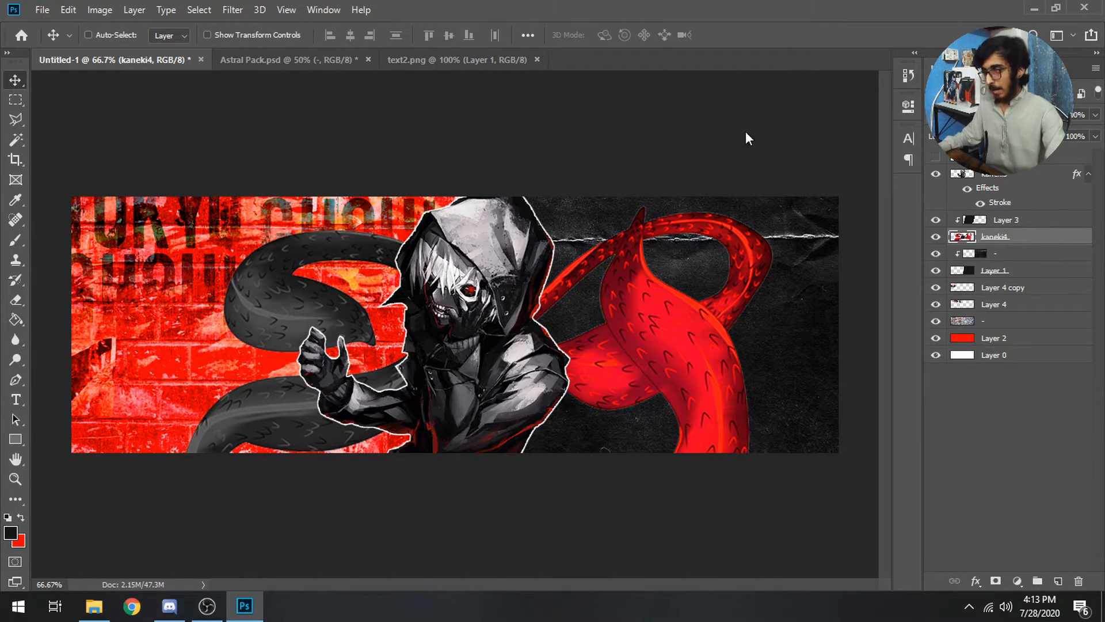
pyautogui.click(534, 347)
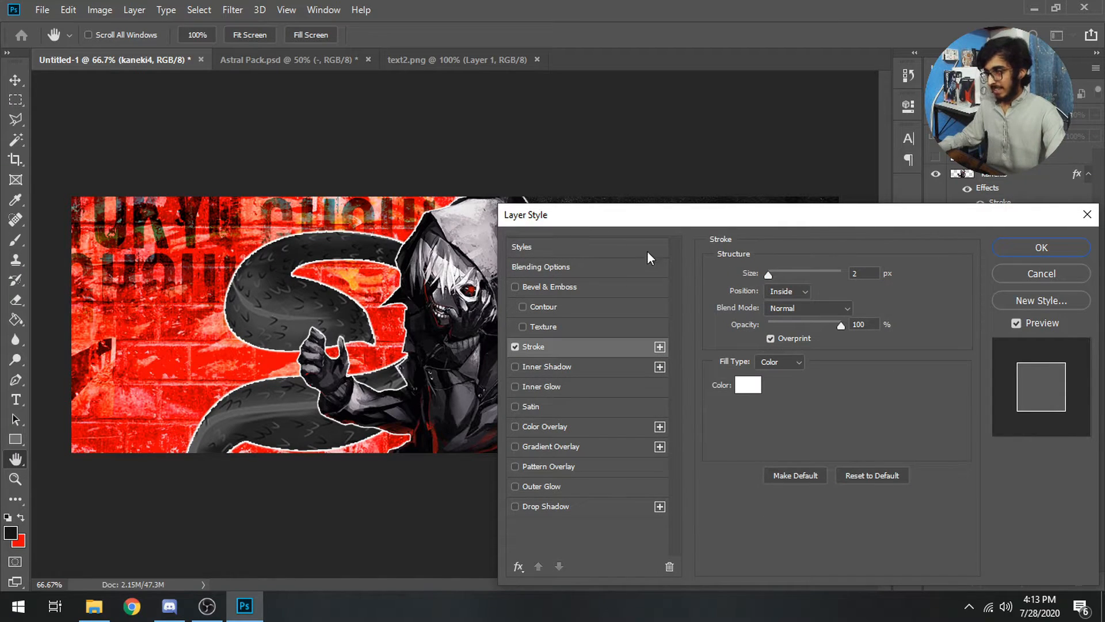
pyautogui.click(878, 274)
pyautogui.press('Down')
pyautogui.moveTo(865, 213); pyautogui.dragTo(1103, 217)
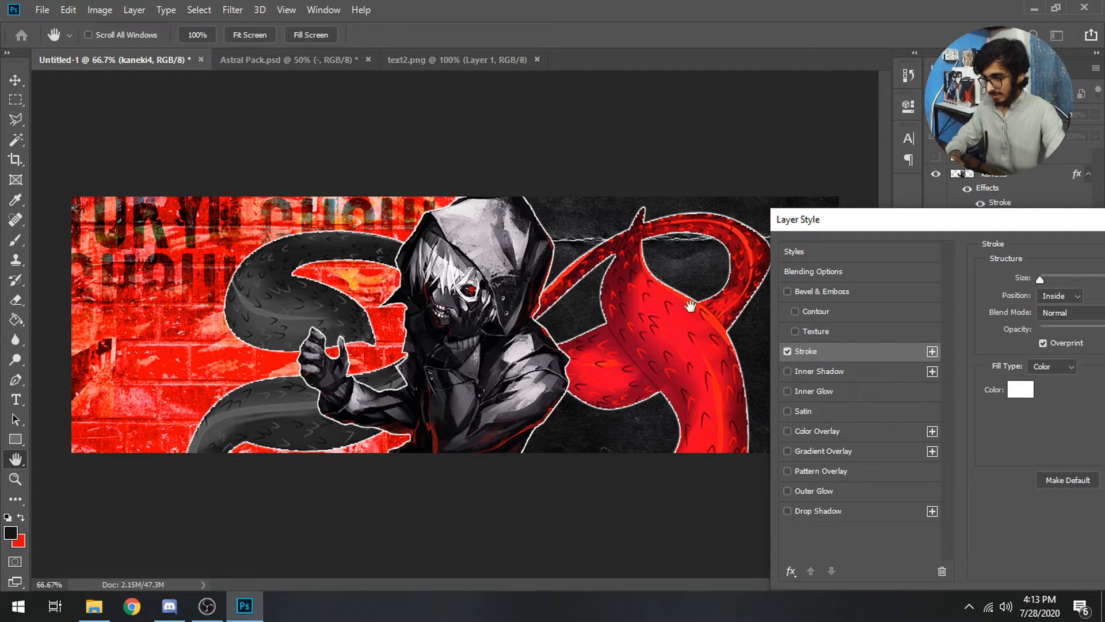
pyautogui.moveTo(899, 227); pyautogui.dragTo(588, 220)
pyautogui.click(1004, 248)
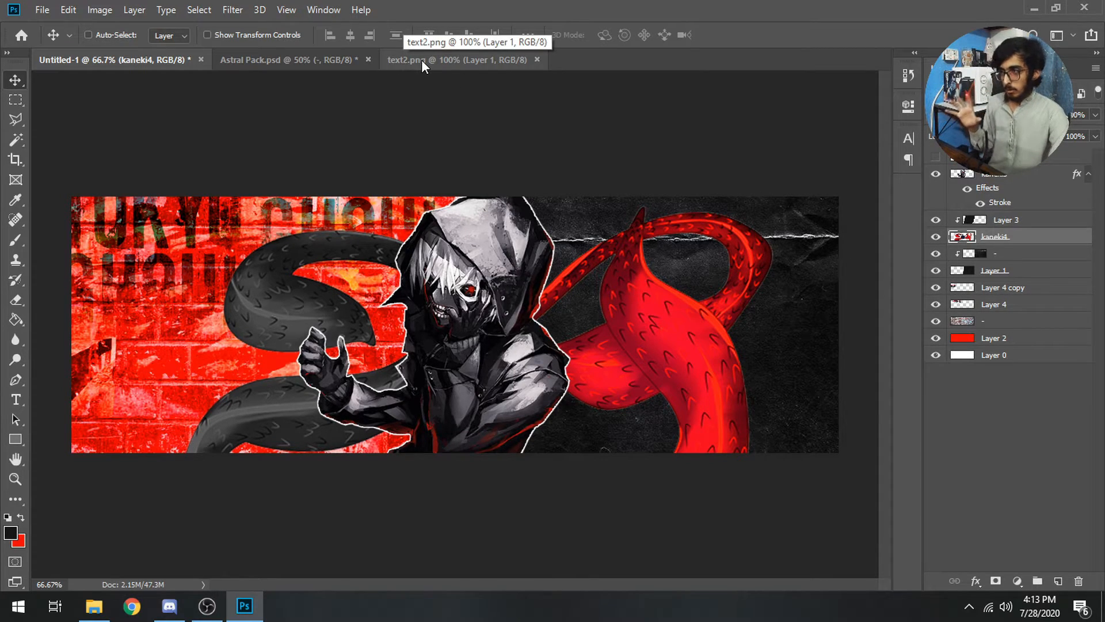
# Bring the top grunge overlay texture from the Astral Pack into the banner's layer stack
pyautogui.click(253, 55)
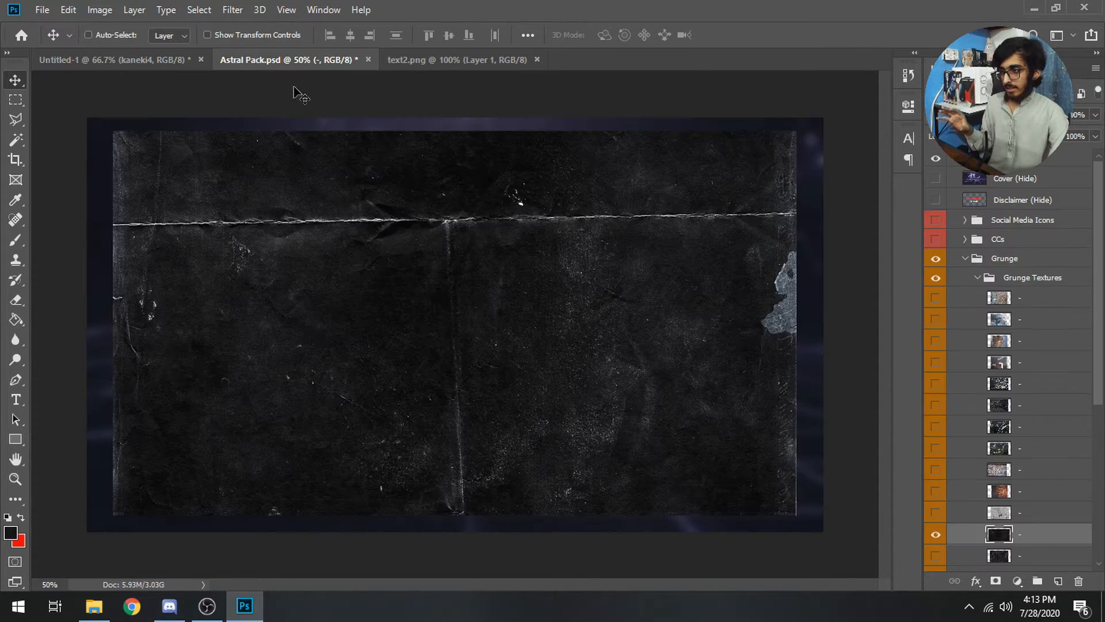
pyautogui.click(932, 537)
pyautogui.click(977, 278)
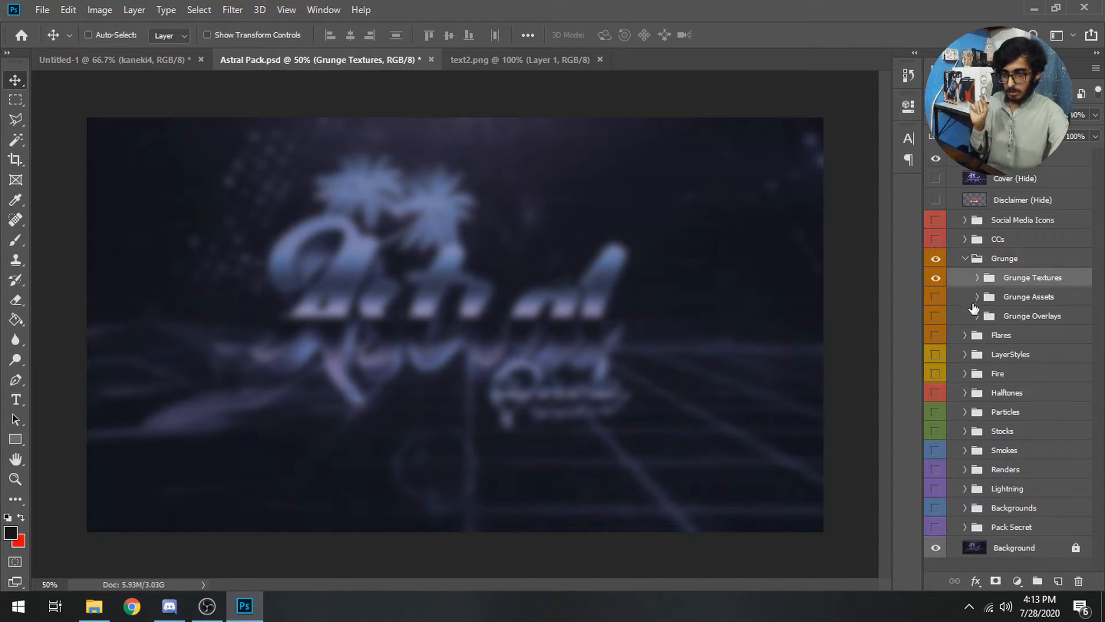
pyautogui.click(978, 317)
pyautogui.click(936, 340)
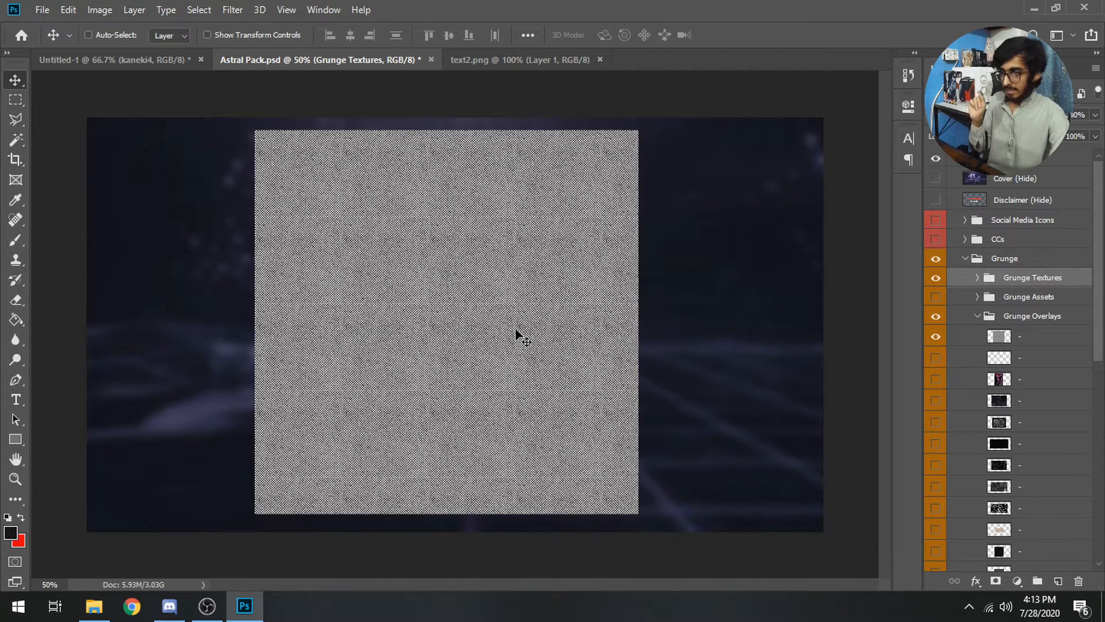
pyautogui.click(1041, 344)
pyautogui.moveTo(578, 322); pyautogui.dragTo(429, 307)
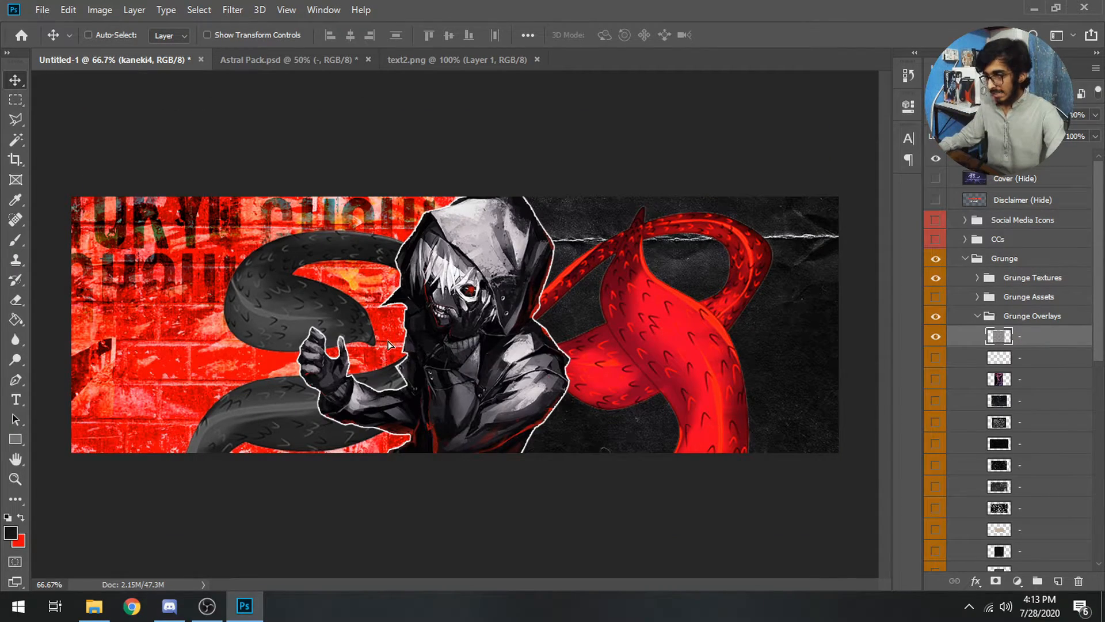
pyautogui.moveTo(980, 247)
pyautogui.mouseDown()
pyautogui.moveTo(1008, 184)
pyautogui.moveTo(1013, 321)
pyautogui.moveTo(1025, 208)
pyautogui.moveTo(1028, 217)
pyautogui.mouseUp()
# Release the texture's clipping mask and stretch it to cover the whole banner
pyautogui.rightClick(1022, 219)
pyautogui.click(868, 293)
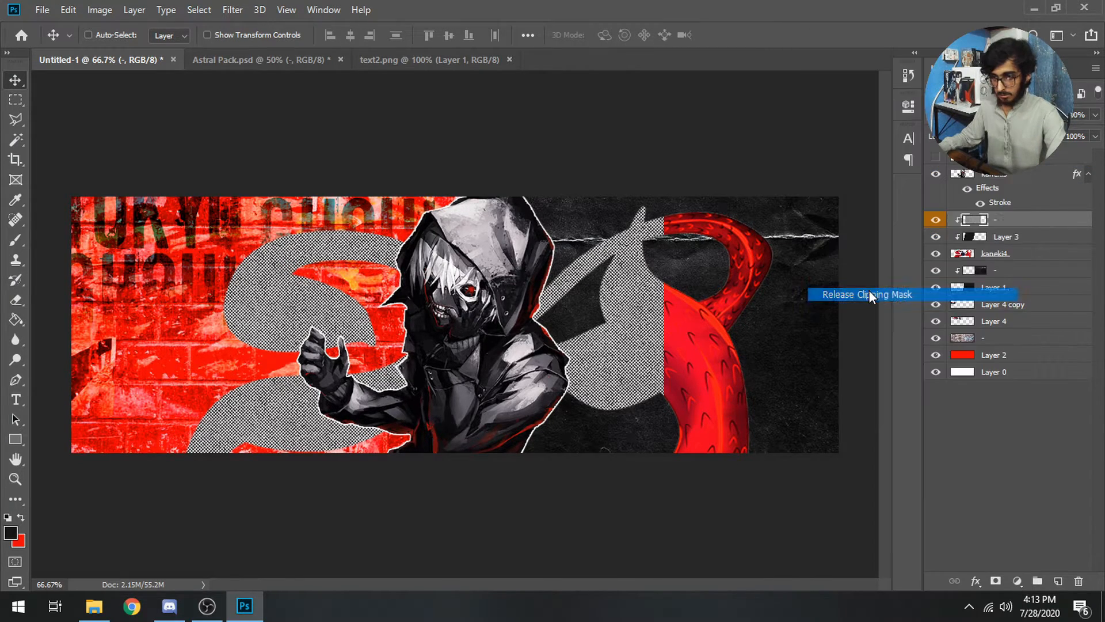
pyautogui.press('ctrl')
pyautogui.hotkey('ctrl', 't')
pyautogui.moveTo(665, 514); pyautogui.dragTo(543, 455)
pyautogui.moveTo(820, 324); pyautogui.dragTo(865, 321)
pyautogui.moveTo(766, 361); pyautogui.dragTo(767, 359)
pyautogui.press('Return')
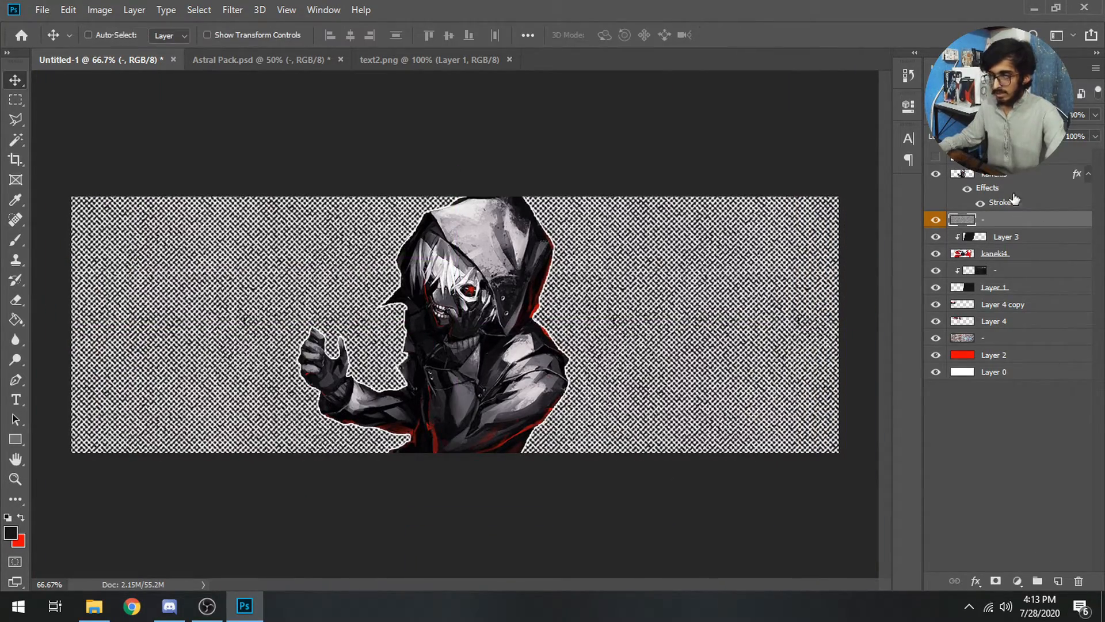
# Blend the texture with Soft Light at 62% opacity
pyautogui.click(978, 115)
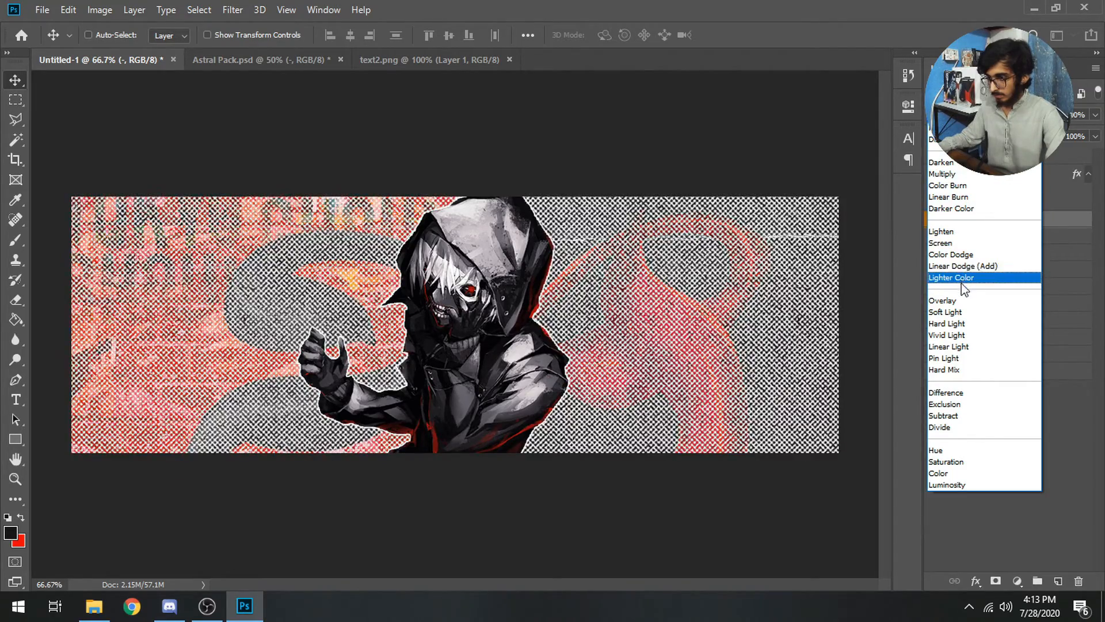
pyautogui.click(965, 314)
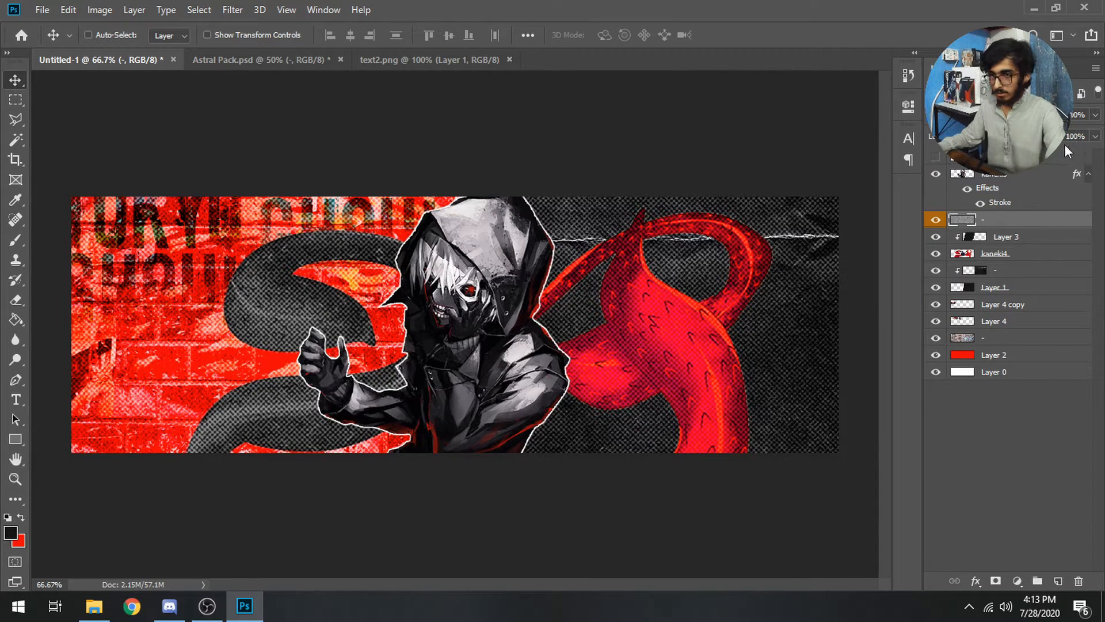
pyautogui.click(1096, 136)
pyautogui.moveTo(1062, 154); pyautogui.dragTo(1073, 151)
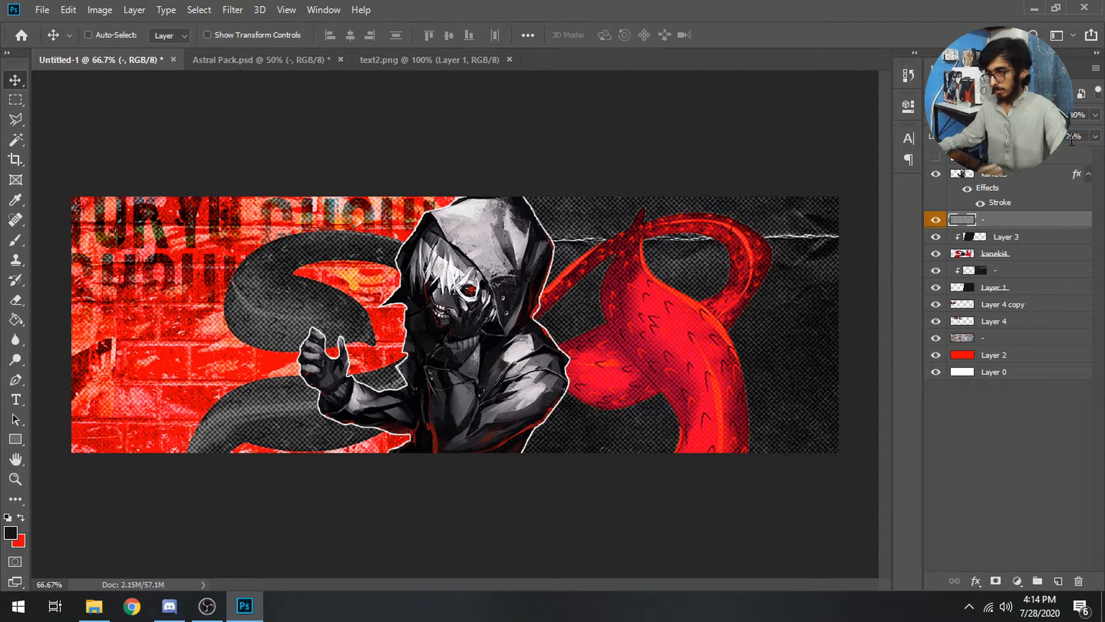
# Check the banner zoomed in, drag the blank layer to the stack's top, and select the Type tool
pyautogui.hotkey('ctrl', '-')
pyautogui.hotkey('ctrl', '-')
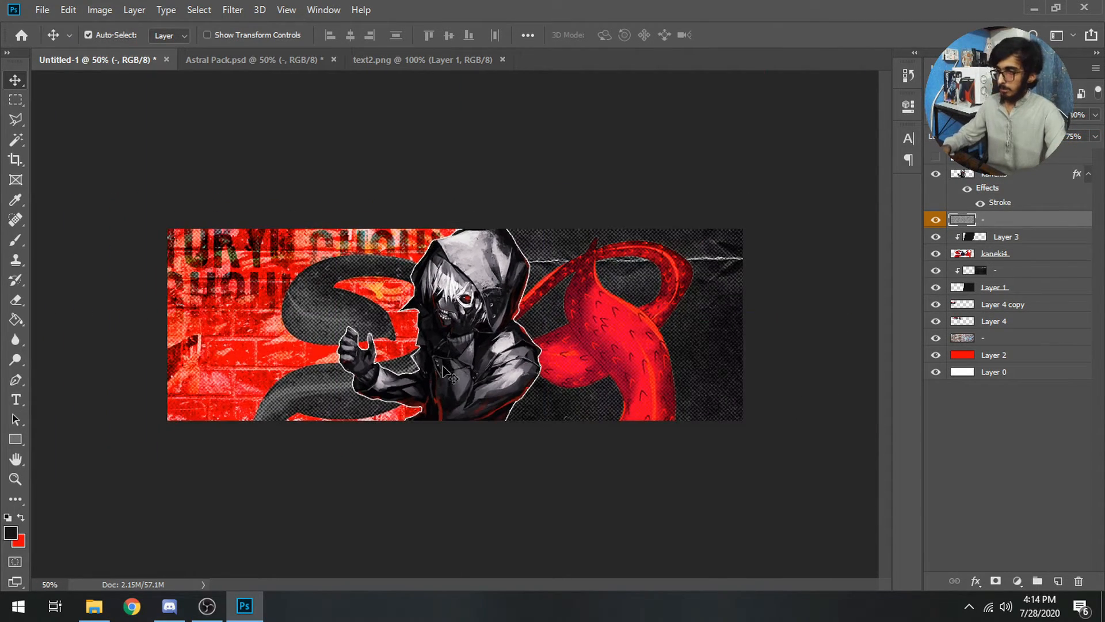
pyautogui.hotkey('ctrl', '+')
pyautogui.hotkey('ctrl', '+')
pyautogui.hotkey('ctrl', '+')
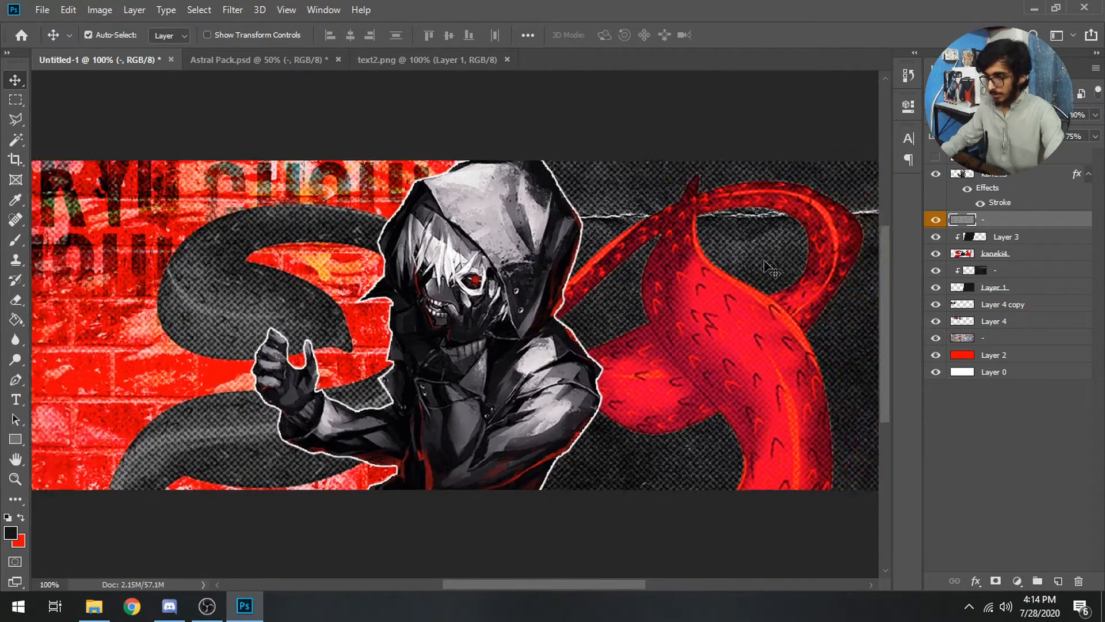
pyautogui.hotkey('ctrl', '-')
pyautogui.moveTo(979, 219); pyautogui.dragTo(1011, 178)
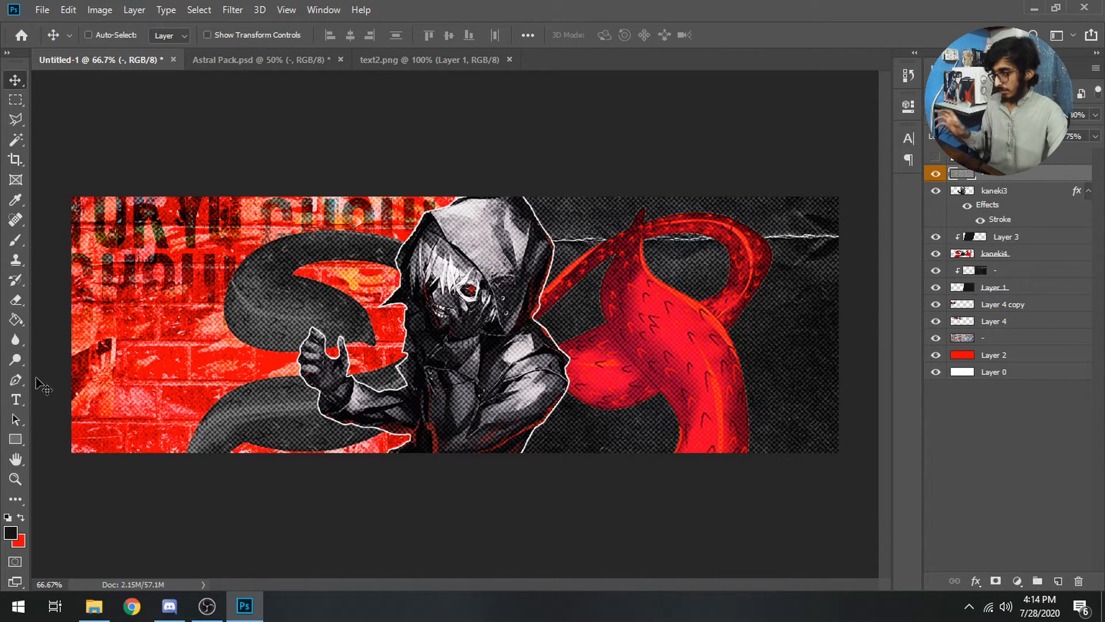
pyautogui.click(16, 399)
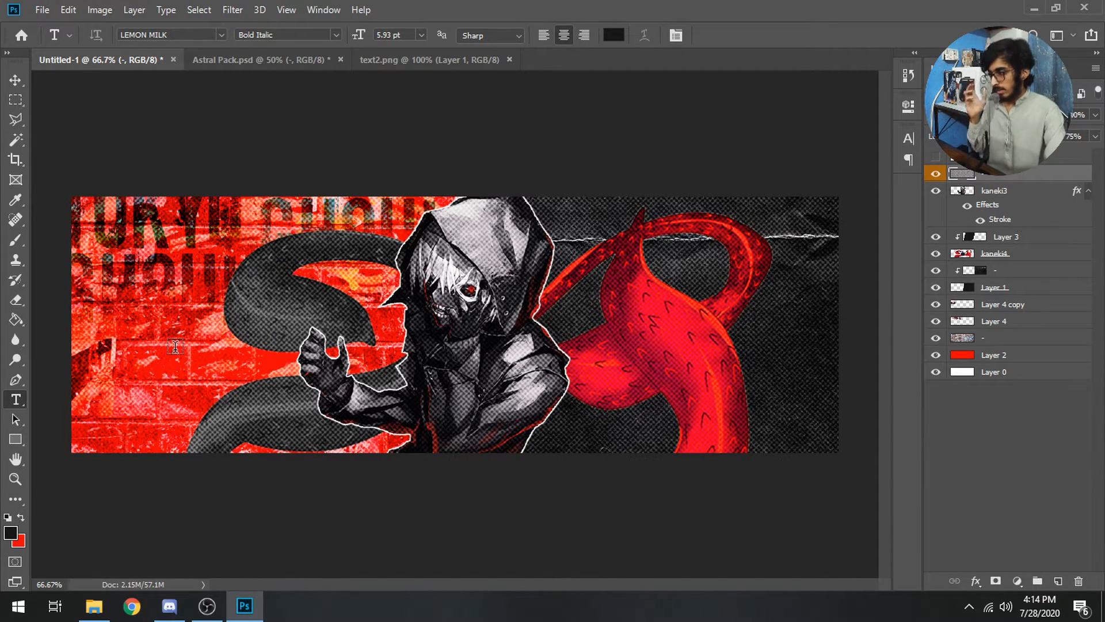
# Type SHAAIL on the banner's left in the Downcome font, coloured white (ffffff)
pyautogui.click(175, 346)
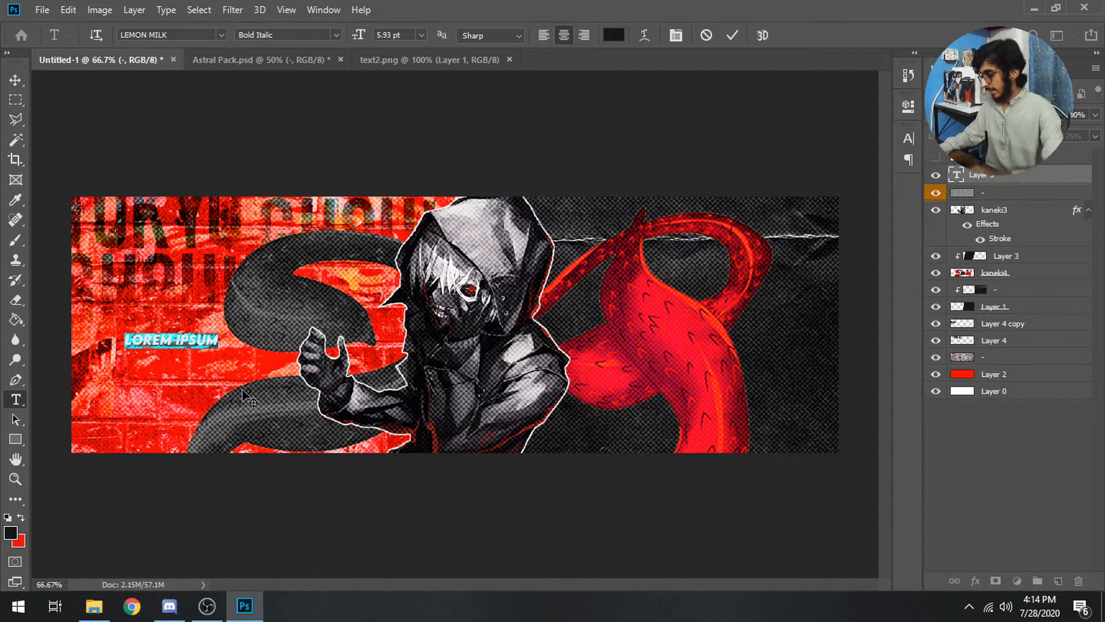
pyautogui.write('SHAAIL')
pyautogui.hotkey('ctrl', 'a')
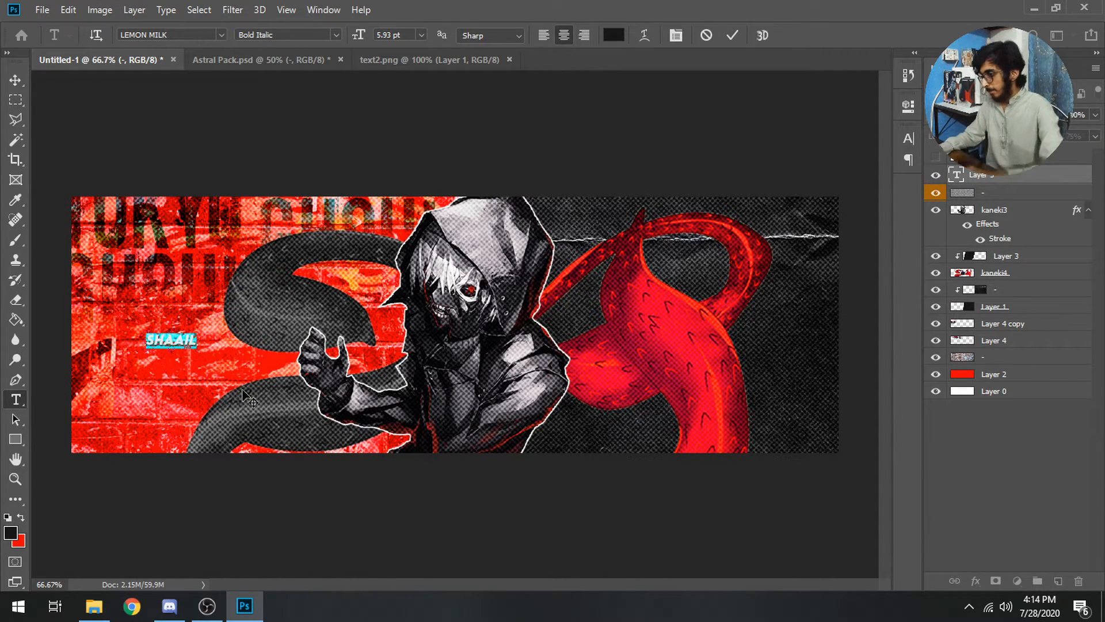
pyautogui.click(221, 35)
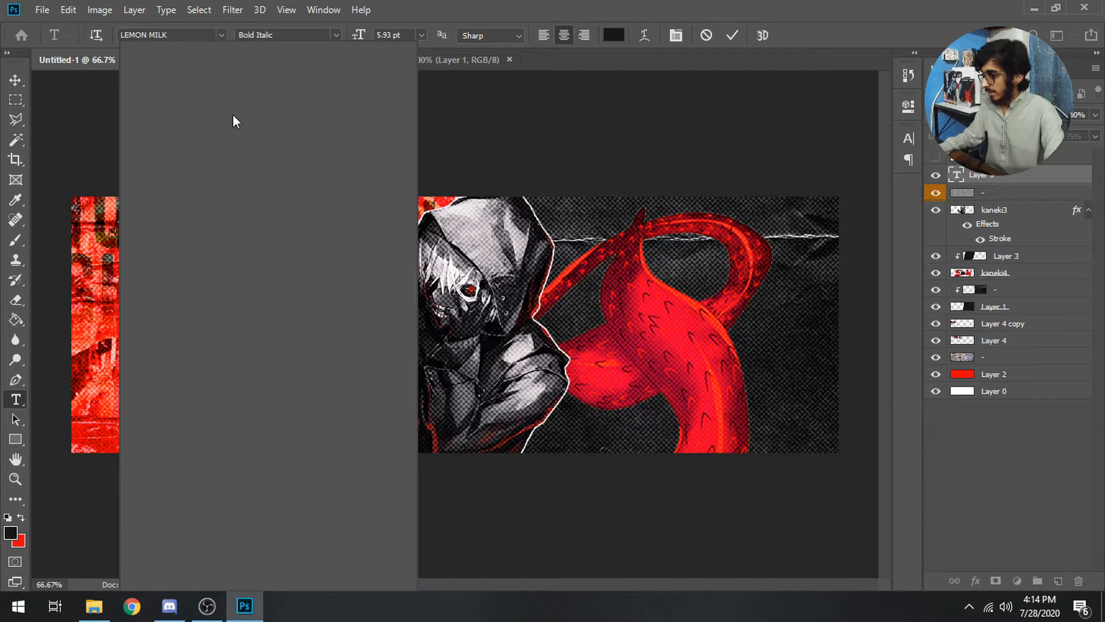
pyautogui.scroll(-4, 215, 341)
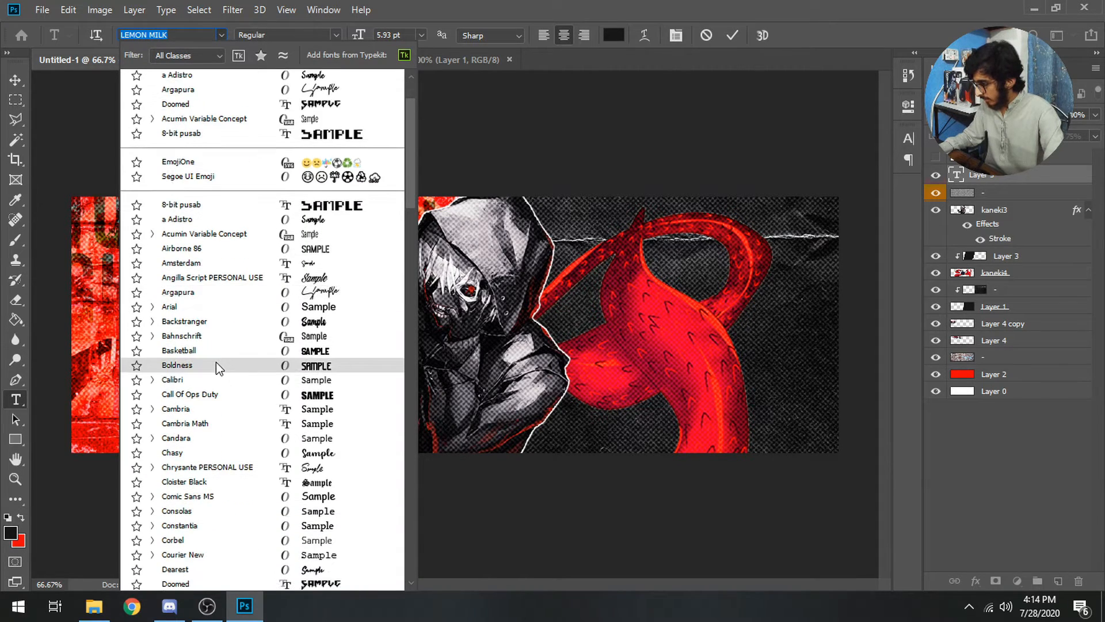
pyautogui.click(192, 575)
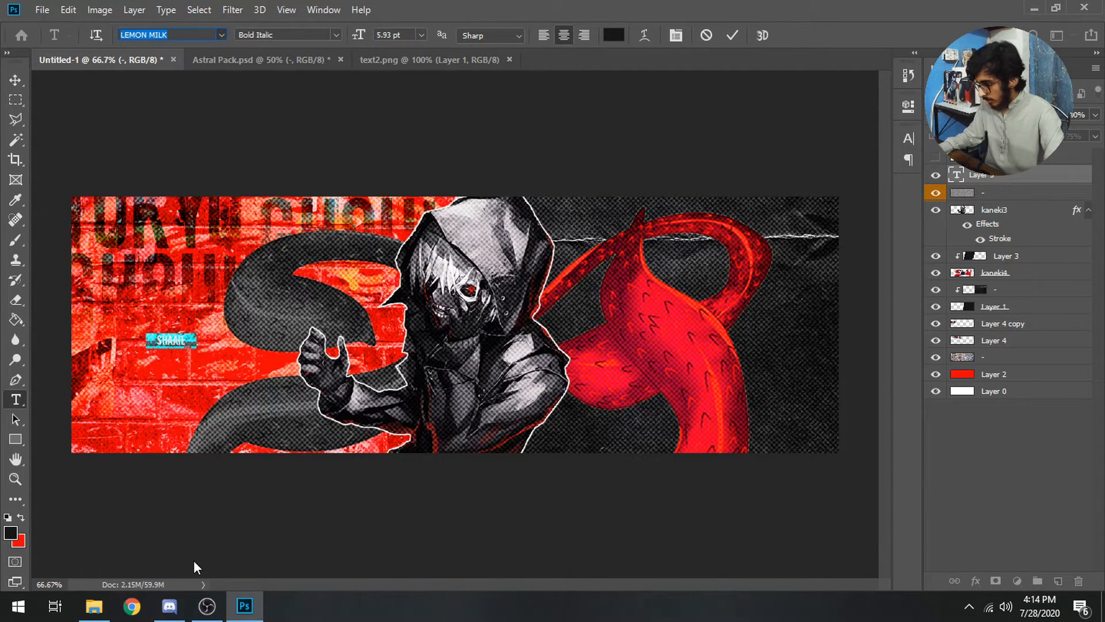
pyautogui.click(614, 37)
pyautogui.write('ffffff')
pyautogui.press('Return')
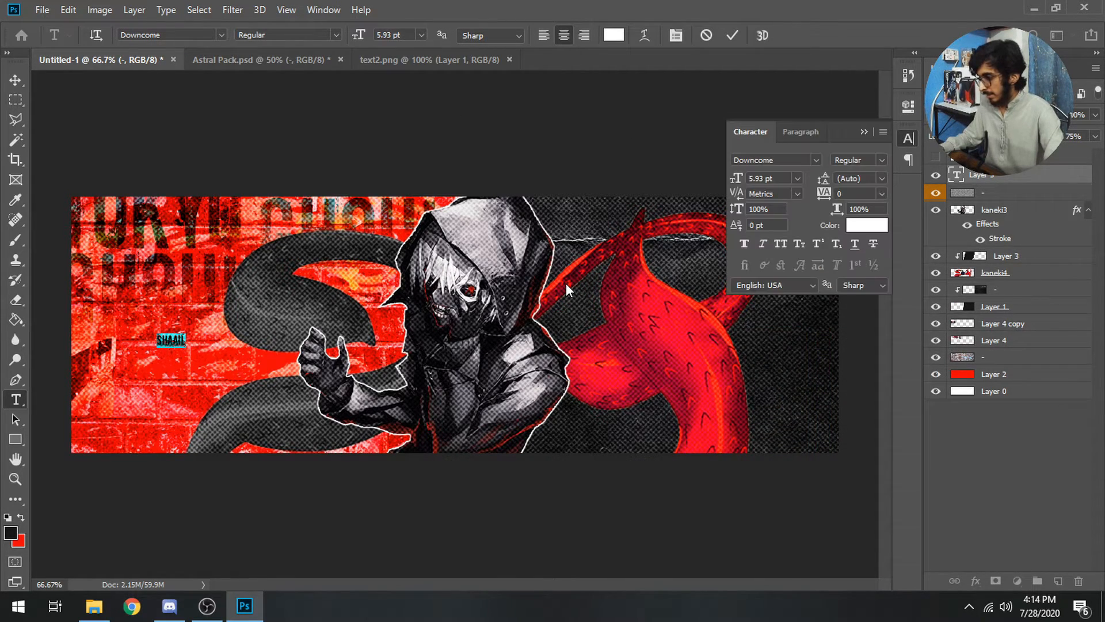
pyautogui.click(565, 284)
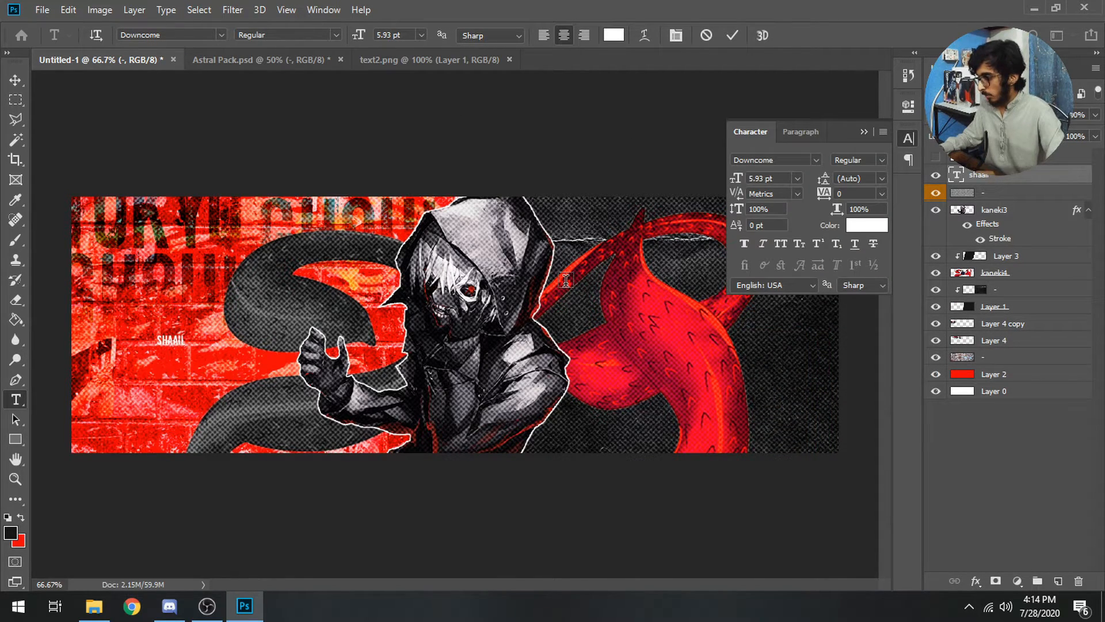
pyautogui.click(864, 133)
# Enlarge SHAAIL greatly, move it up and left, and tilt it slightly
pyautogui.hotkey('ctrl', 't')
pyautogui.moveTo(180, 348); pyautogui.dragTo(441, 480)
pyautogui.moveTo(356, 412); pyautogui.dragTo(312, 334)
pyautogui.moveTo(447, 366); pyautogui.dragTo(447, 359)
pyautogui.moveTo(332, 392)
pyautogui.mouseDown()
pyautogui.moveTo(329, 380)
pyautogui.moveTo(331, 392)
pyautogui.mouseUp()
pyautogui.press('Return')
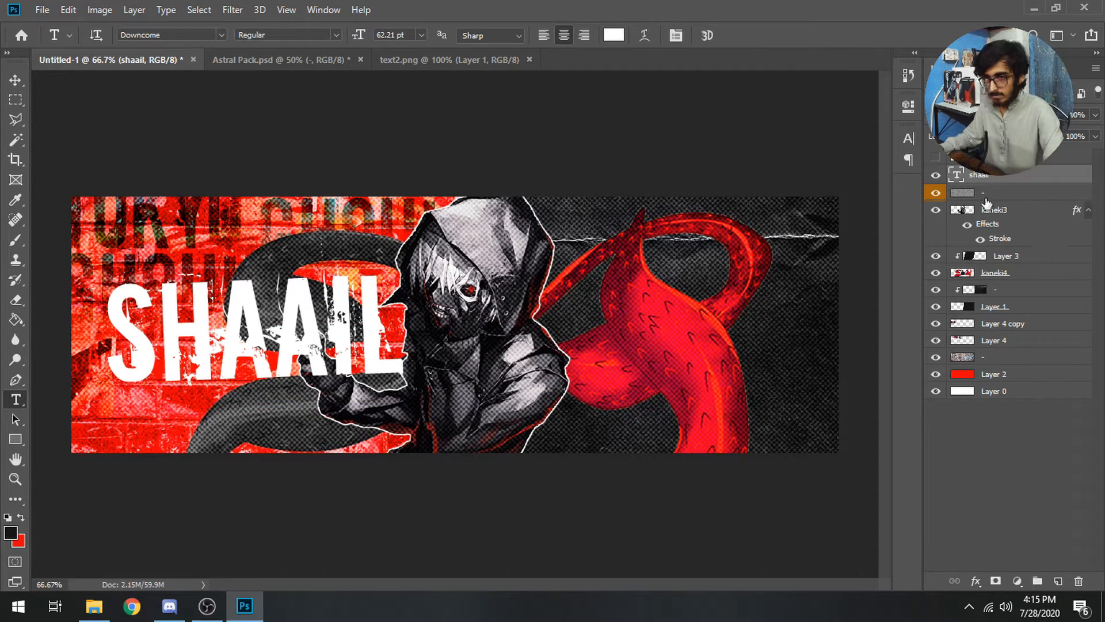
# Place the shaail layer behind Kaneki and shrink the title to about 78%, repositioned
pyautogui.moveTo(999, 179)
pyautogui.mouseDown()
pyautogui.moveTo(1029, 282)
pyautogui.moveTo(1028, 247)
pyautogui.mouseUp()
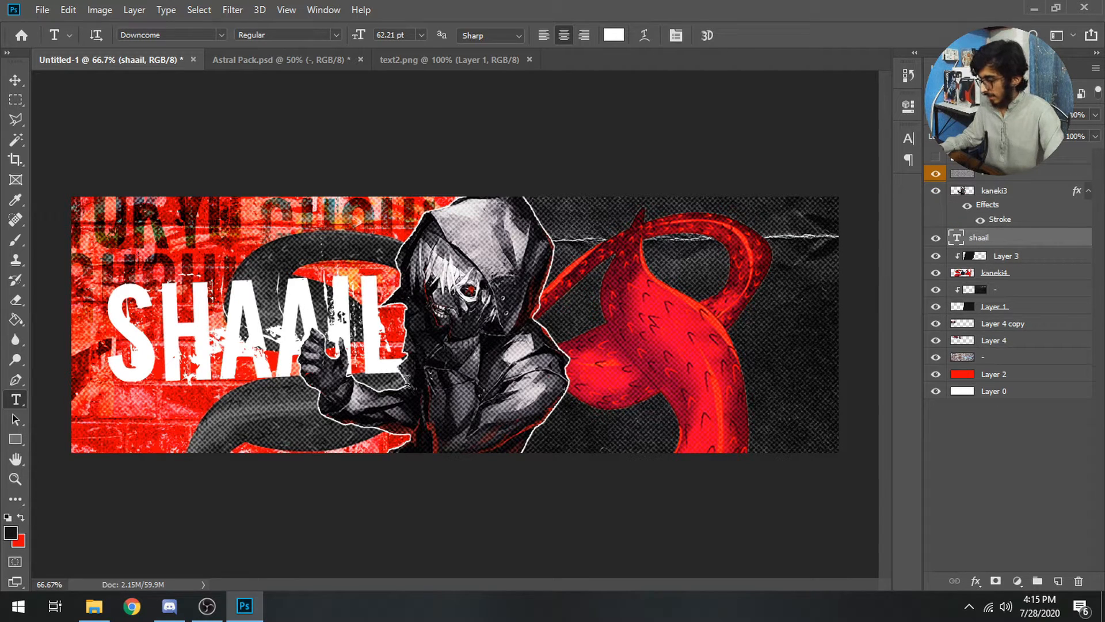
pyautogui.press('v')
pyautogui.moveTo(338, 345)
pyautogui.mouseDown()
pyautogui.moveTo(362, 346)
pyautogui.moveTo(339, 345)
pyautogui.mouseUp()
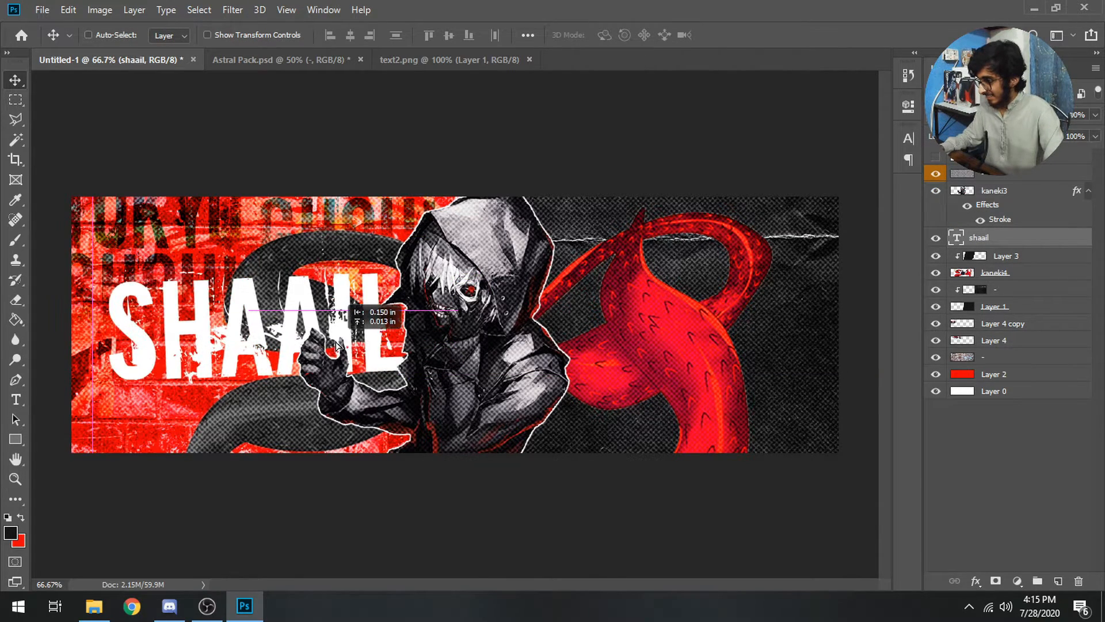
pyautogui.hotkey('ctrl', 't')
pyautogui.moveTo(86, 413); pyautogui.dragTo(156, 375)
pyautogui.moveTo(305, 341)
pyautogui.mouseDown()
pyautogui.moveTo(285, 364)
pyautogui.moveTo(297, 364)
pyautogui.moveTo(294, 334)
pyautogui.mouseUp()
pyautogui.press('Return')
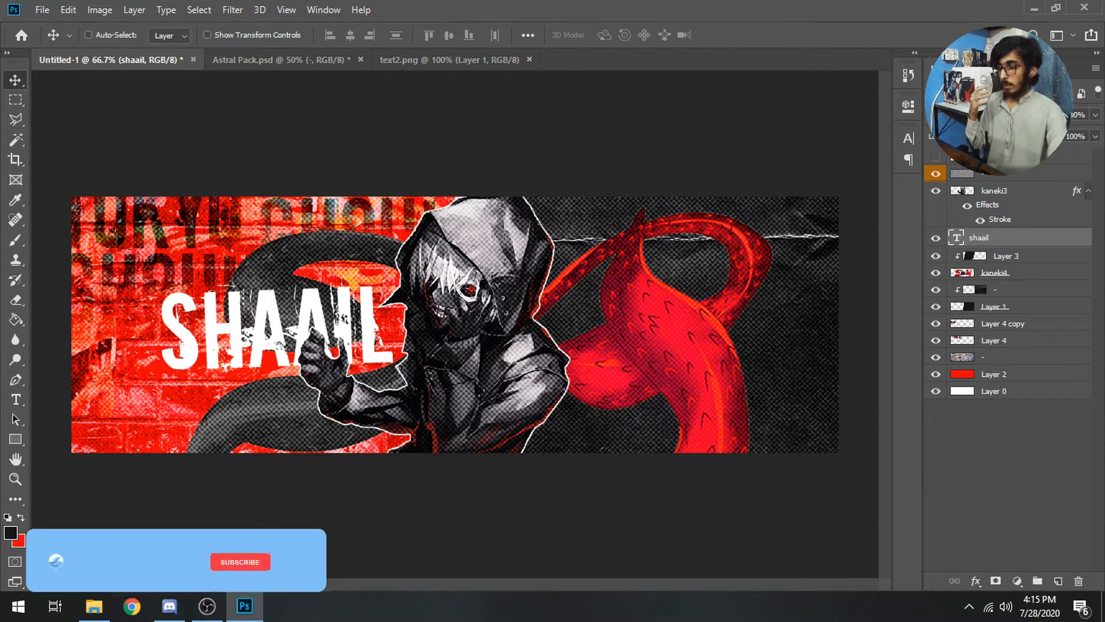
# Open Google Translate in the browser with Japanese as the target language
pyautogui.click(133, 606)
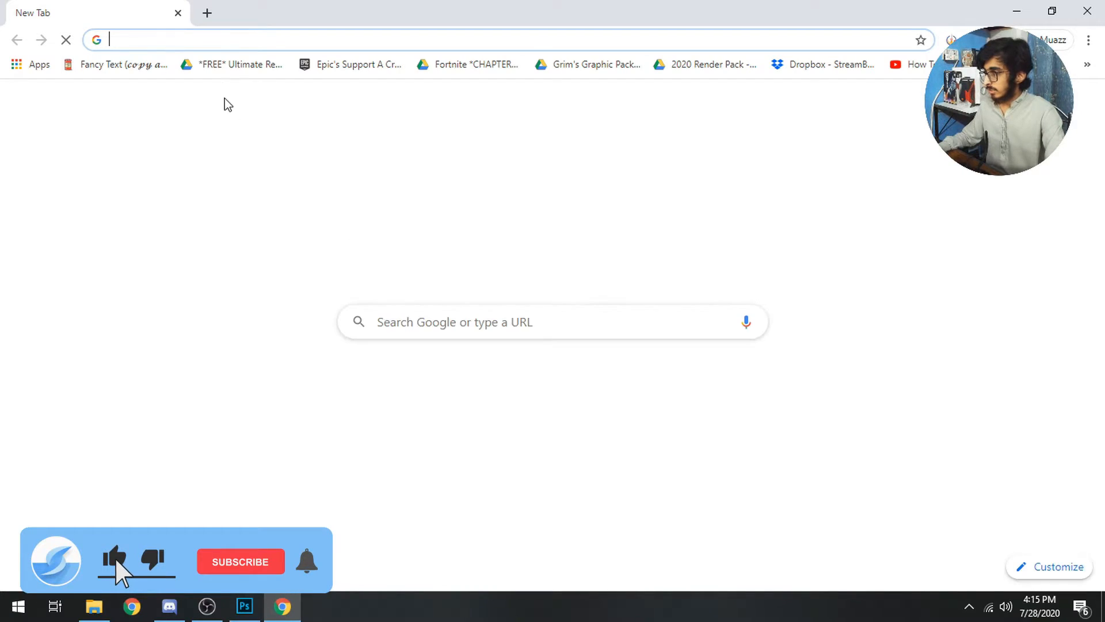
pyautogui.write('google tr')
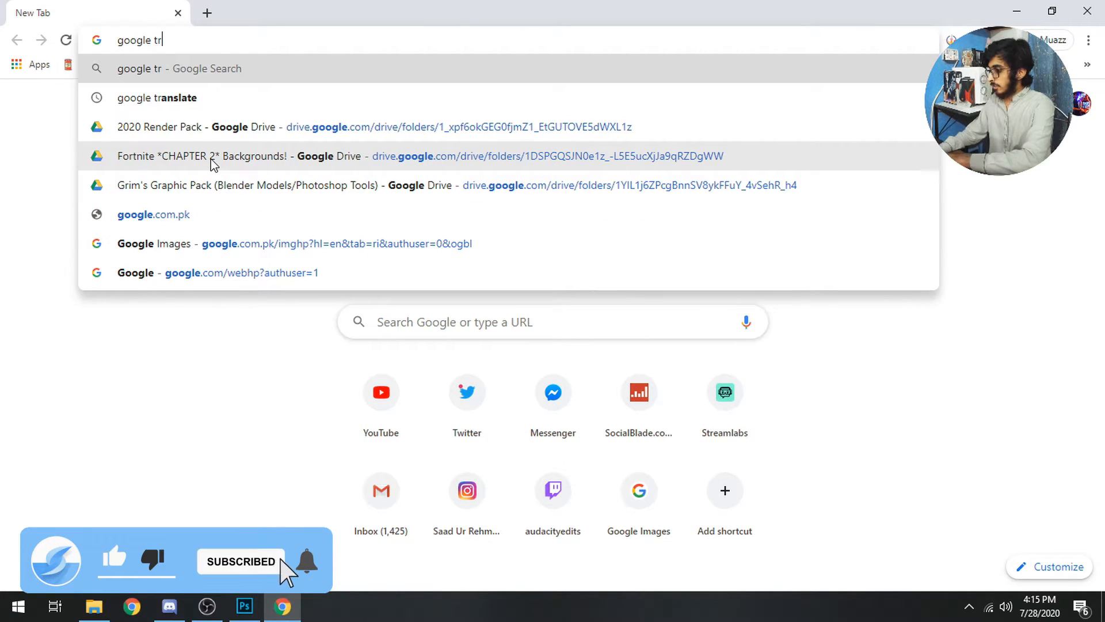
pyautogui.write('anslate')
pyautogui.press('Return')
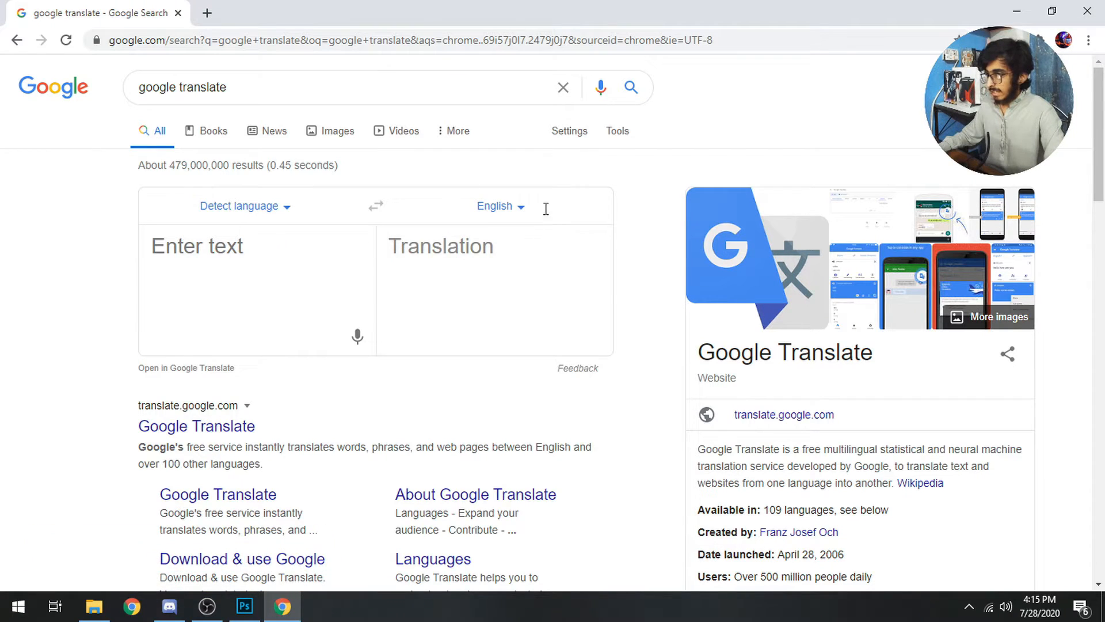
pyautogui.click(544, 207)
pyautogui.write('japanese')
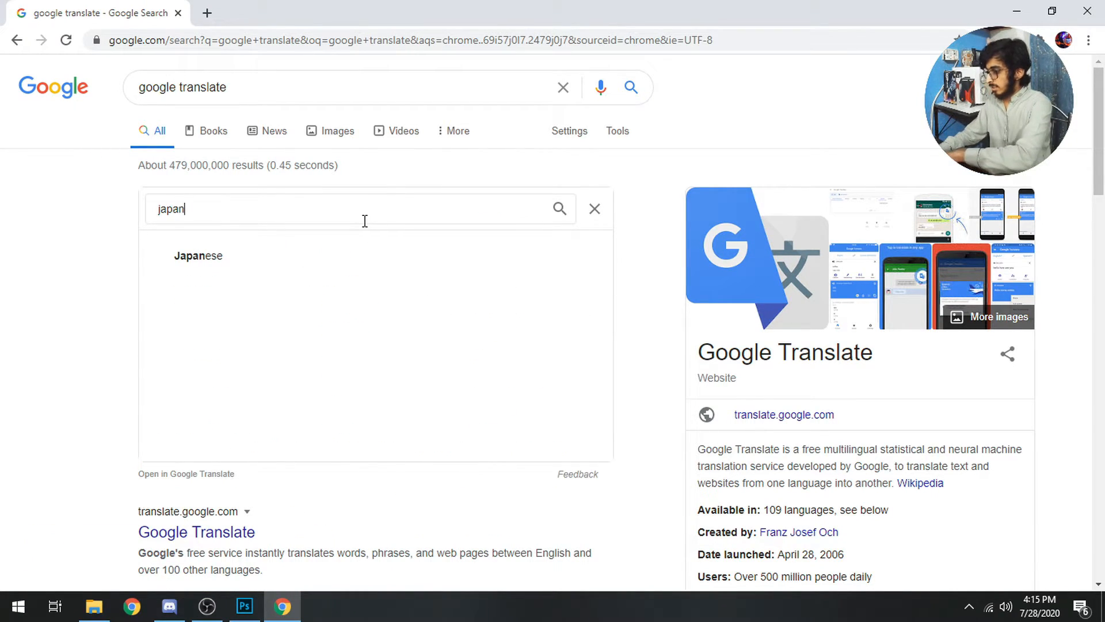
pyautogui.click(282, 260)
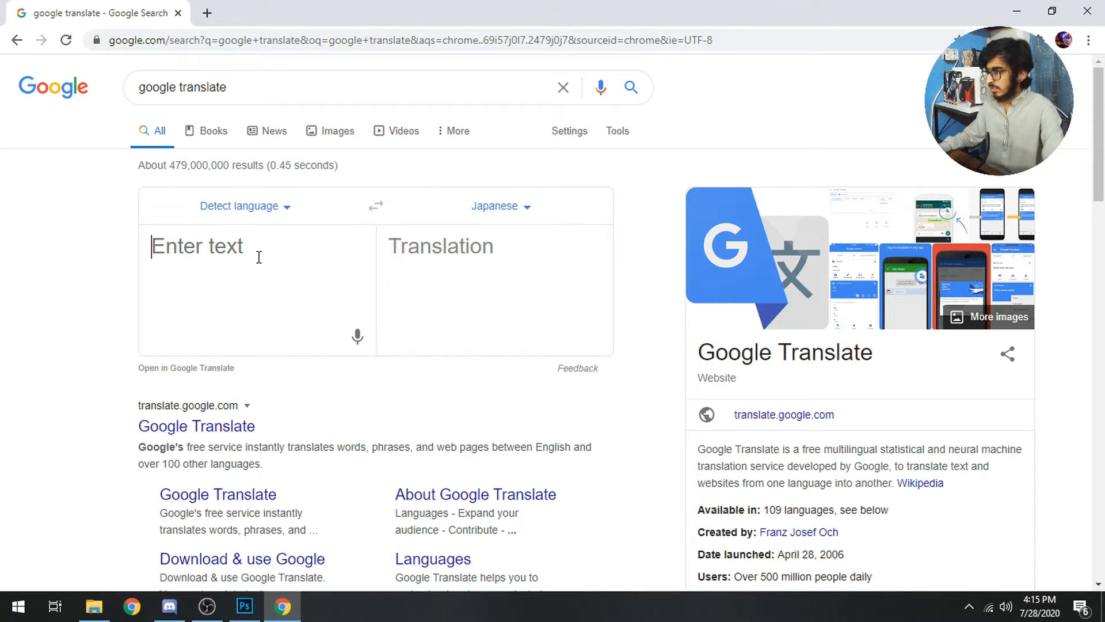
# Translate Shaail into Japanese and copy the katakana result シェル
pyautogui.write('Shaail')
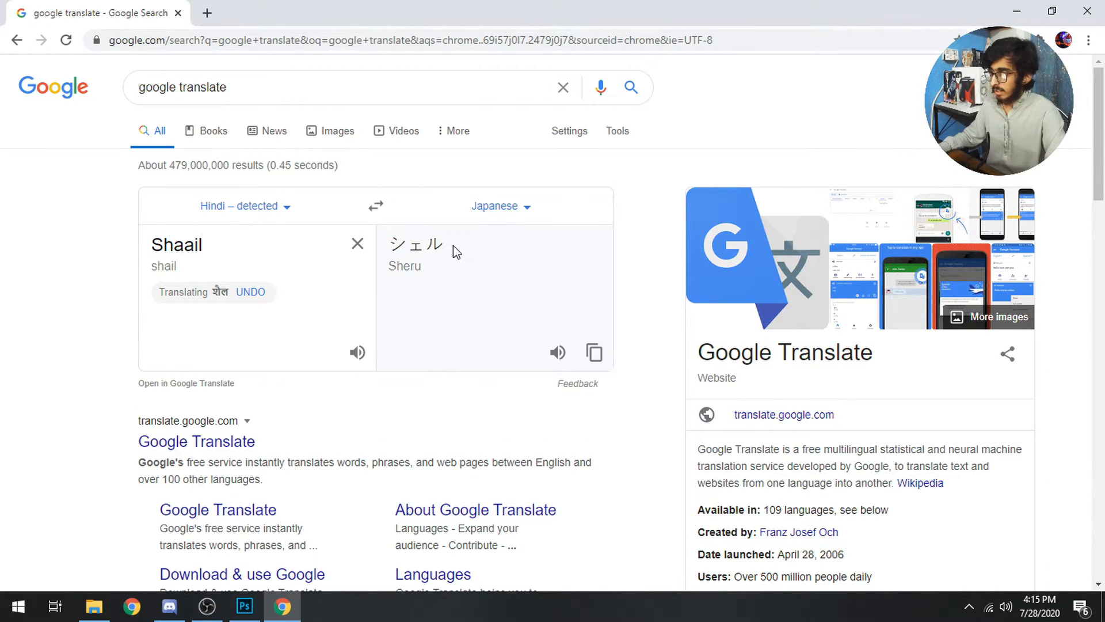
pyautogui.moveTo(441, 245); pyautogui.dragTo(380, 243)
pyautogui.rightClick(428, 244)
pyautogui.click(458, 253)
pyautogui.click(1016, 11)
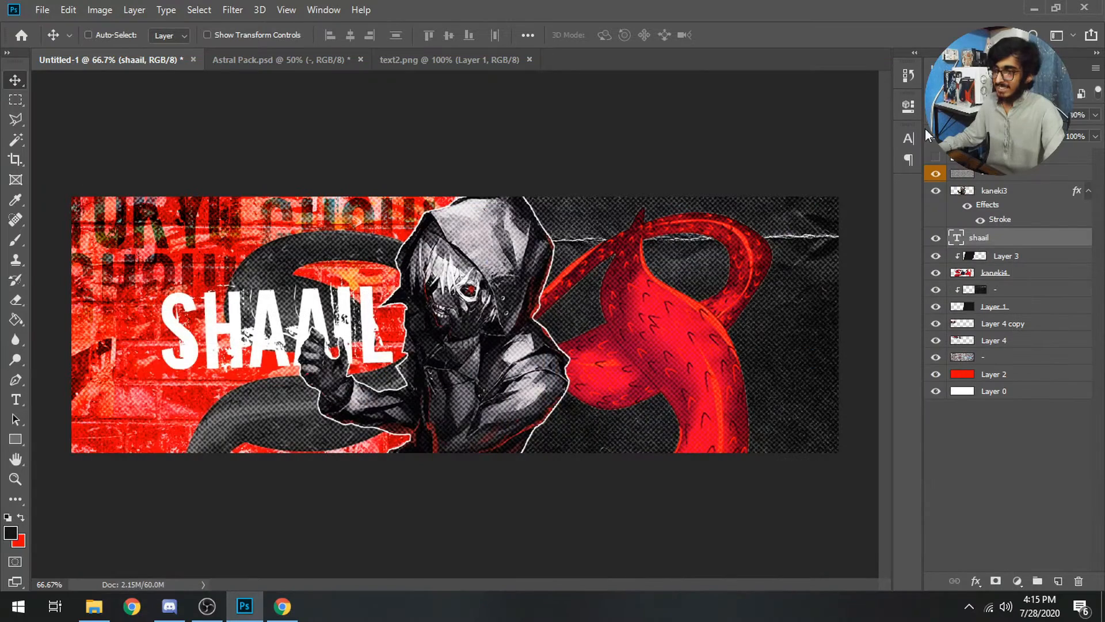
# Paste シェル as a new text layer near the SHAAIL title
pyautogui.click(68, 9)
pyautogui.press('Escape')
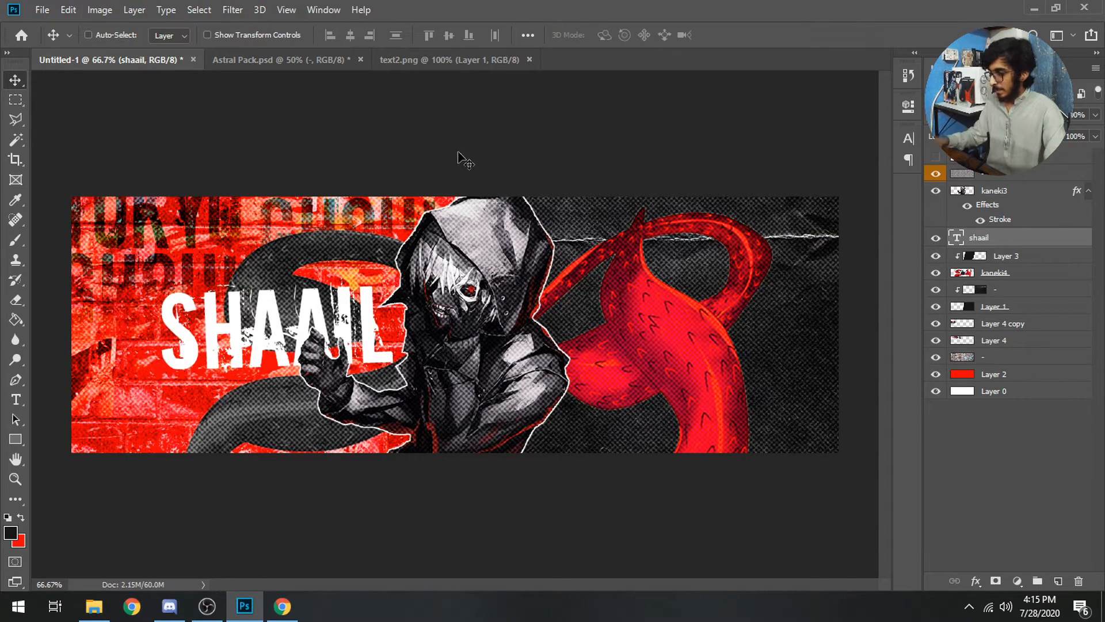
pyautogui.press('t')
pyautogui.click(242, 235)
pyautogui.hotkey('ctrl', 'v')
pyautogui.hotkey('ctrl', 'Return')
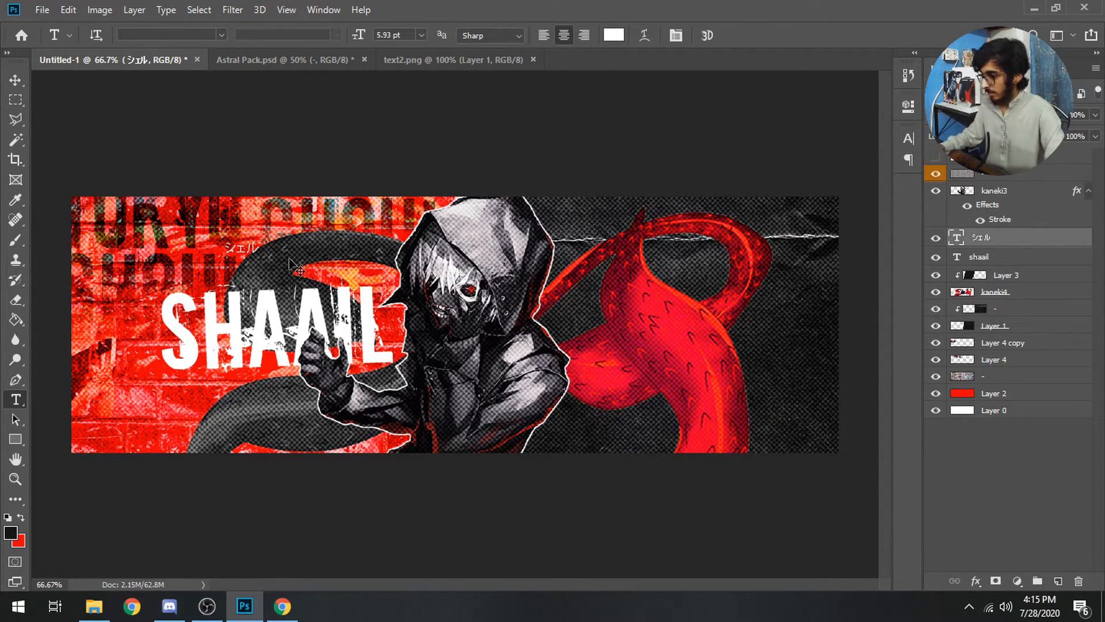
# Resize シェル, place it beneath SHAAIL and tilt it to match the title
pyautogui.hotkey('ctrl', 't')
pyautogui.moveTo(258, 256); pyautogui.dragTo(402, 314)
pyautogui.moveTo(355, 266); pyautogui.dragTo(271, 395)
pyautogui.moveTo(320, 443); pyautogui.dragTo(266, 411)
pyautogui.moveTo(350, 423); pyautogui.dragTo(352, 419)
pyautogui.moveTo(248, 423); pyautogui.dragTo(239, 398)
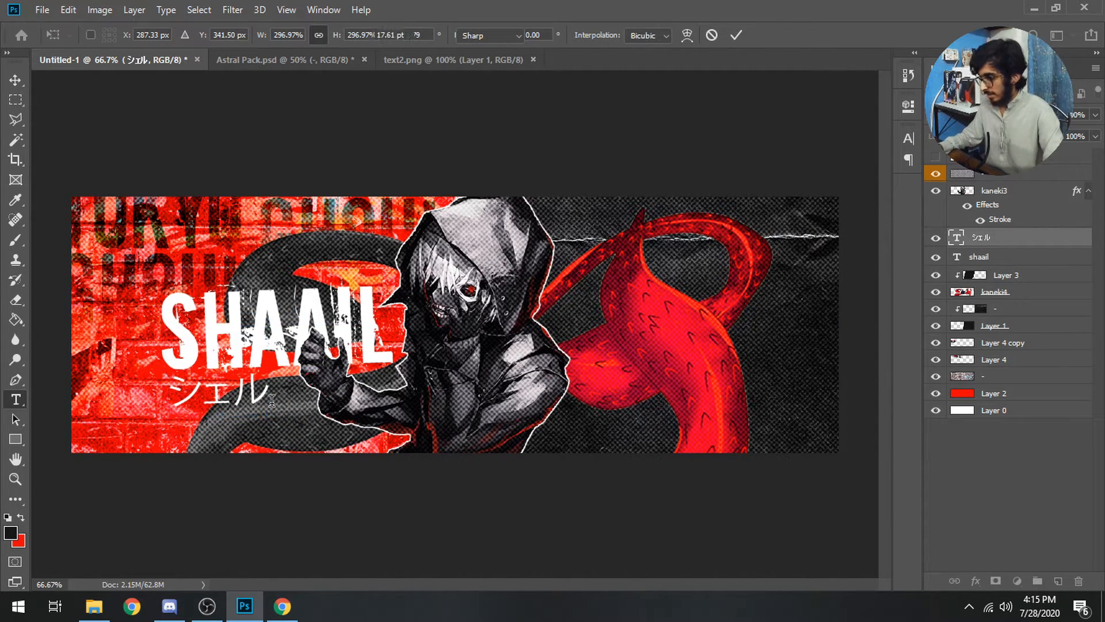
pyautogui.press('Return')
pyautogui.hotkey('ctrl', 't')
pyautogui.moveTo(270, 289); pyautogui.dragTo(269, 287)
pyautogui.press('Return')
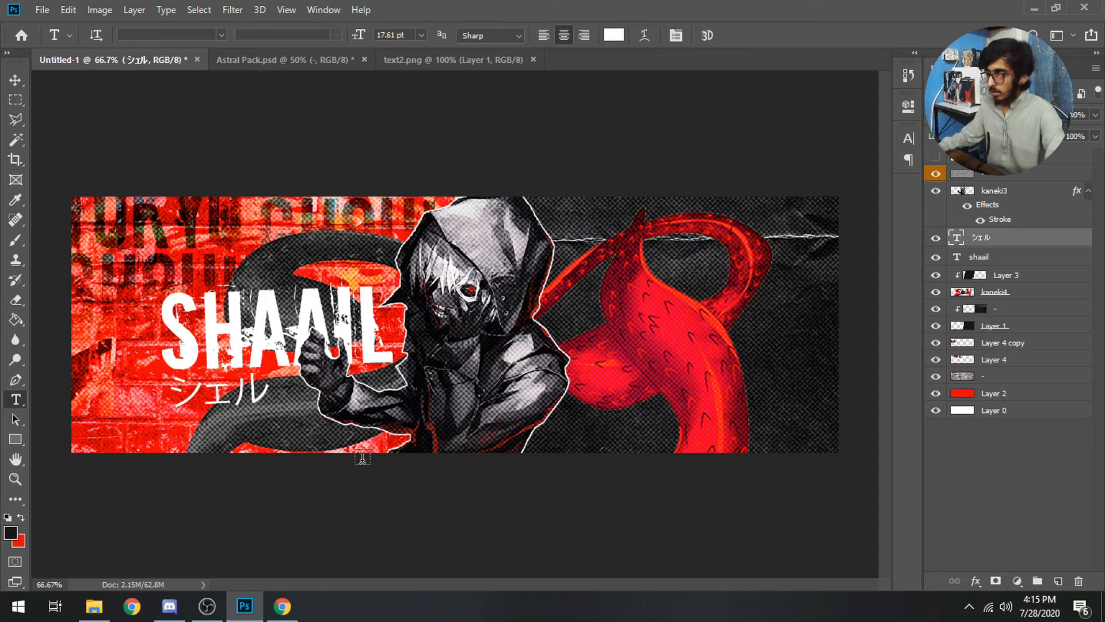
# Add a new text layer reading shaal in the Argapura script font
pyautogui.click(253, 212)
pyautogui.write('shaal')
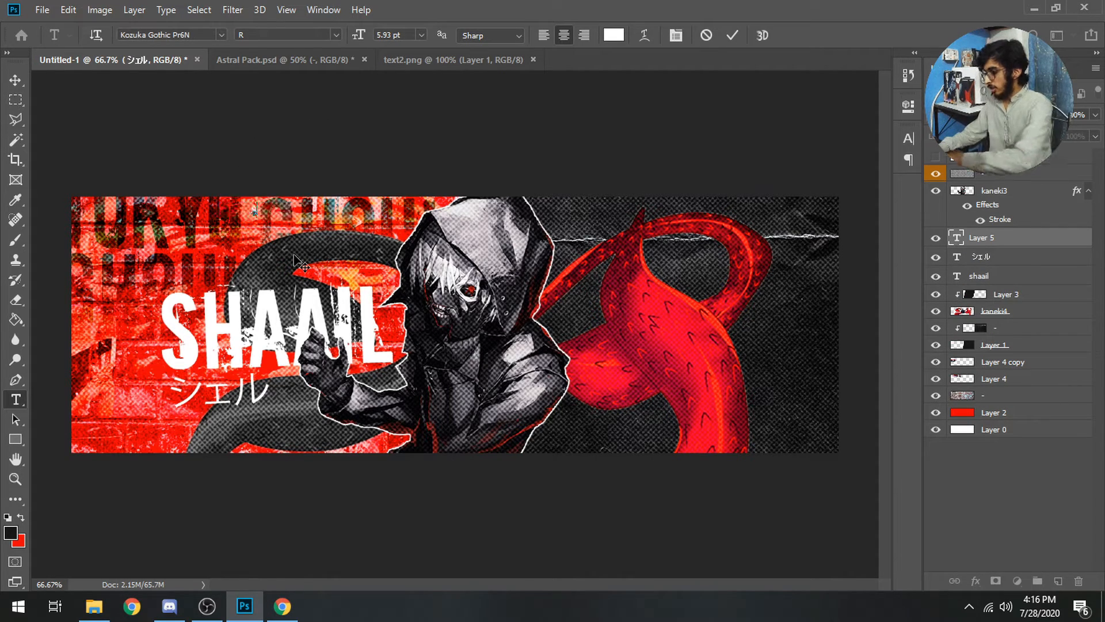
pyautogui.click(221, 35)
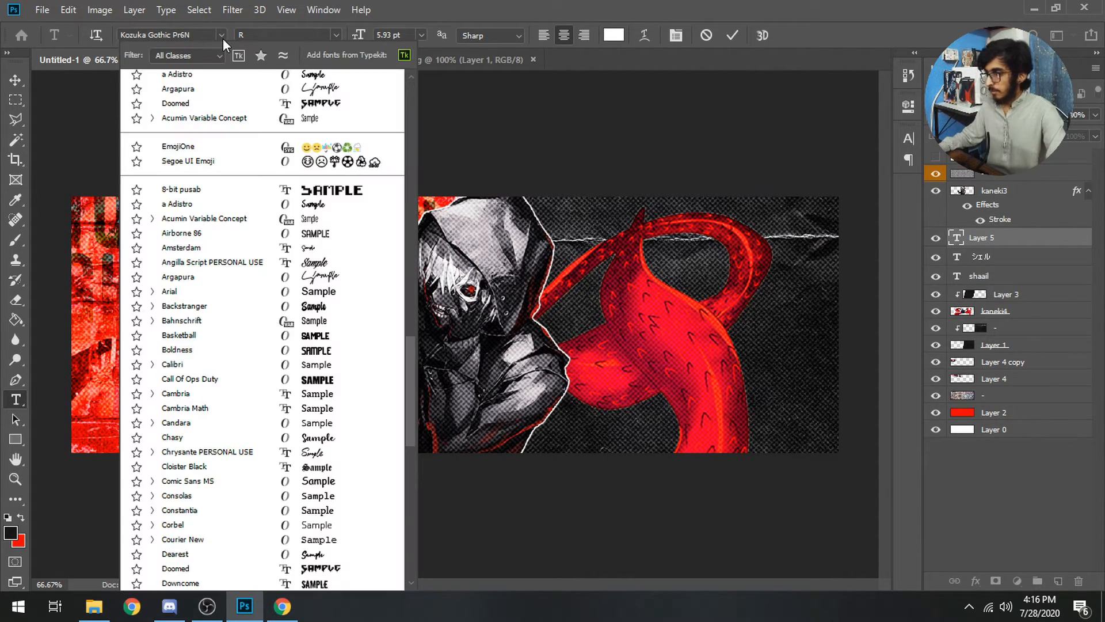
pyautogui.scroll(7, 328, 162)
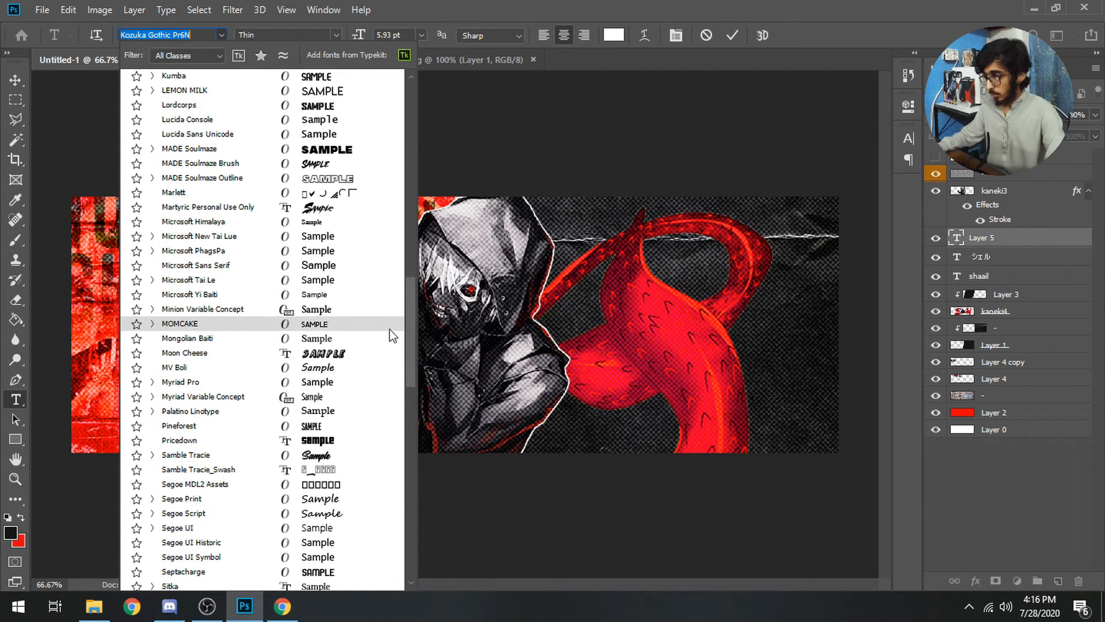
pyautogui.moveTo(411, 301); pyautogui.dragTo(402, 92)
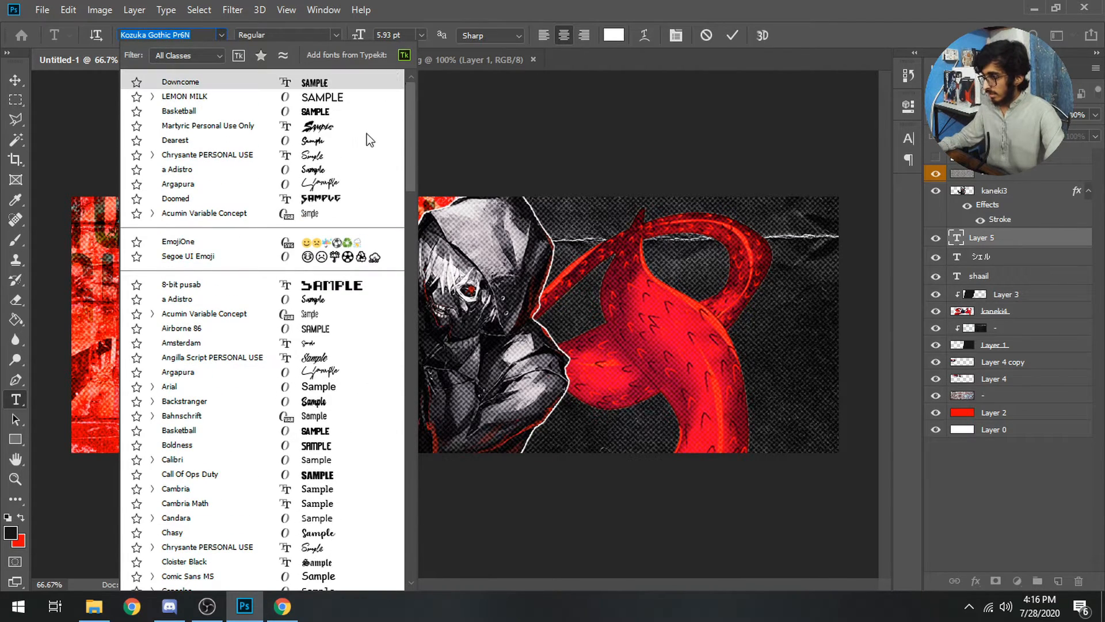
pyautogui.click(325, 187)
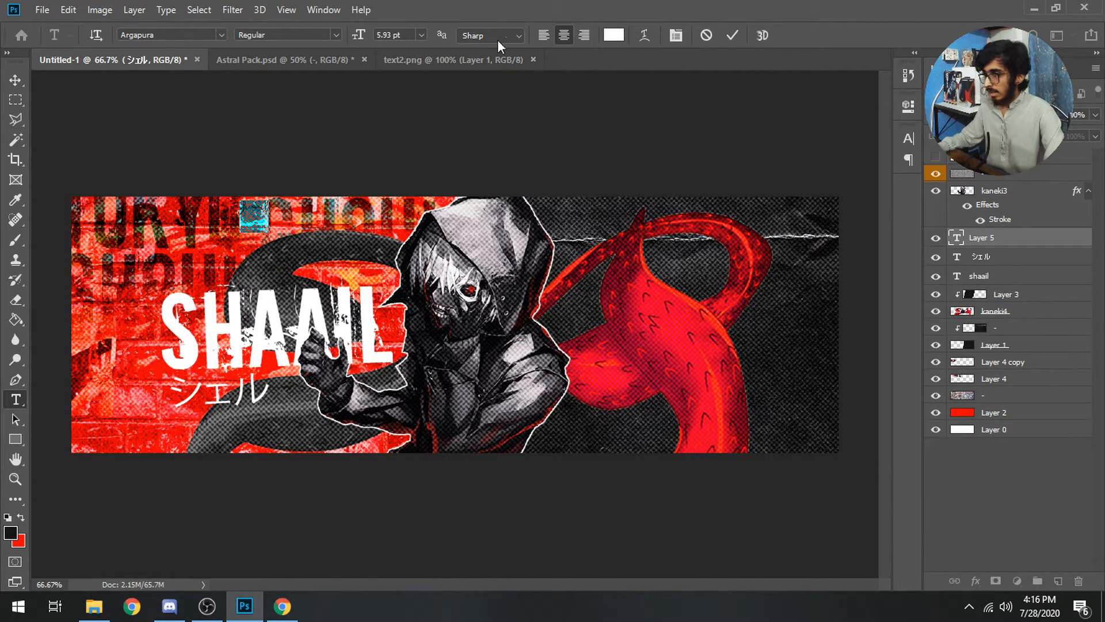
pyautogui.hotkey('ctrl', 'Return')
# Scale up the script text and stretch it across the SHAAIL title
pyautogui.hotkey('ctrl', 't')
pyautogui.moveTo(270, 234); pyautogui.dragTo(507, 335)
pyautogui.moveTo(345, 288); pyautogui.dragTo(278, 361)
pyautogui.moveTo(360, 376); pyautogui.dragTo(431, 369)
pyautogui.moveTo(371, 356); pyautogui.dragTo(346, 370)
pyautogui.press('Return')
# Make the Argapura script signature black
pyautogui.doubleClick(955, 237)
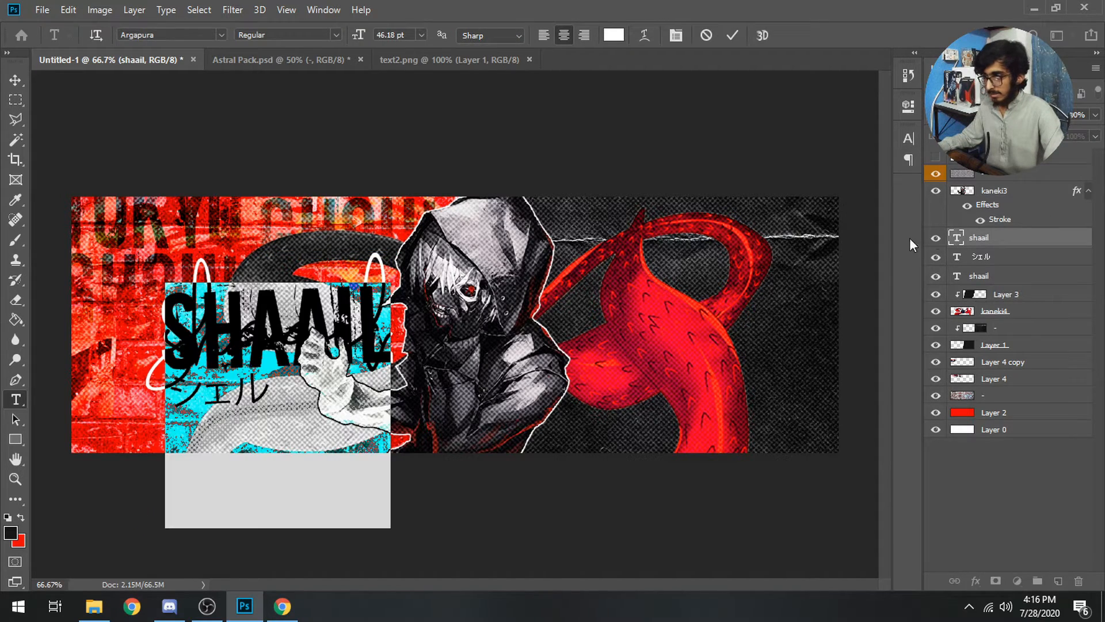
pyautogui.click(614, 39)
pyautogui.moveTo(626, 386); pyautogui.dragTo(362, 621)
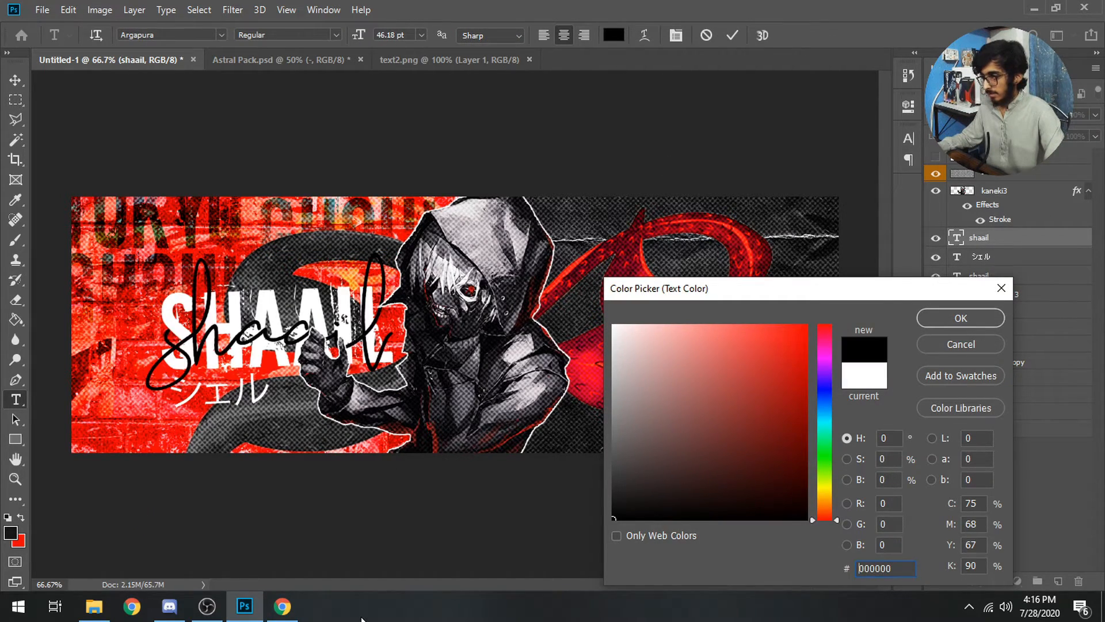
pyautogui.press('Return')
pyautogui.hotkey('ctrl', 'Return')
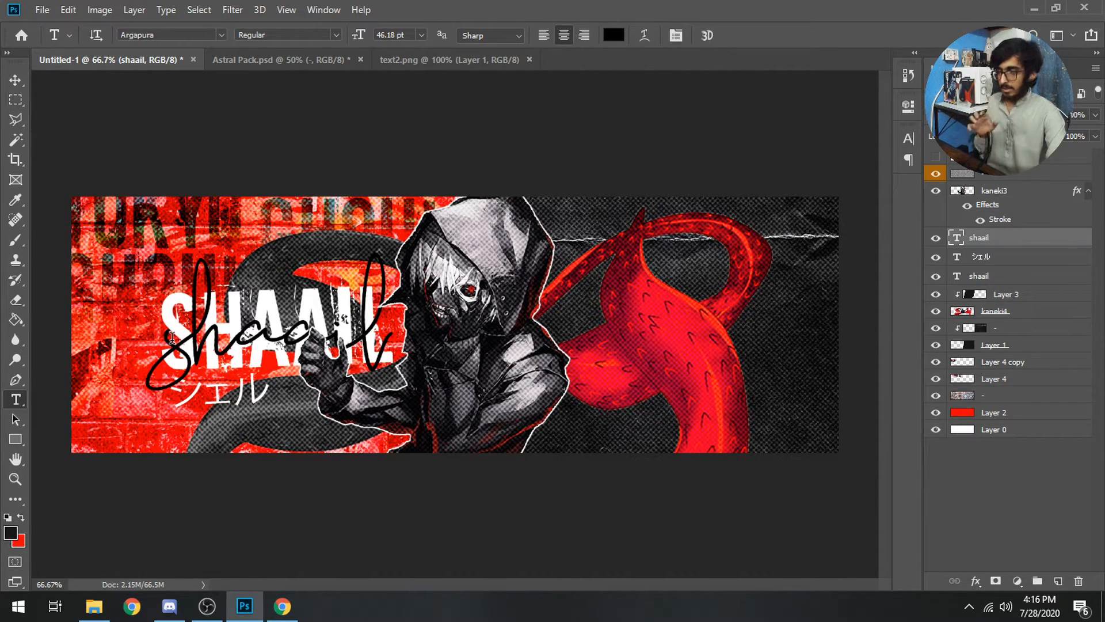
pyautogui.rightClick(1011, 277)
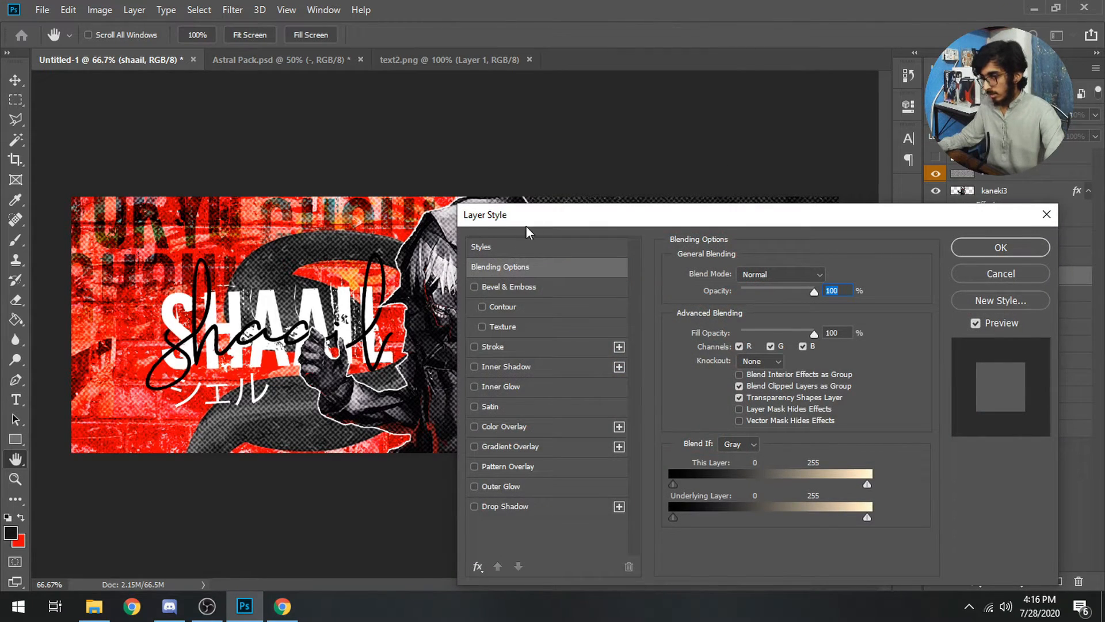
# Give the SHAAIL title a fully opaque drop shadow with spread 15 and slightly larger size
pyautogui.click(512, 484)
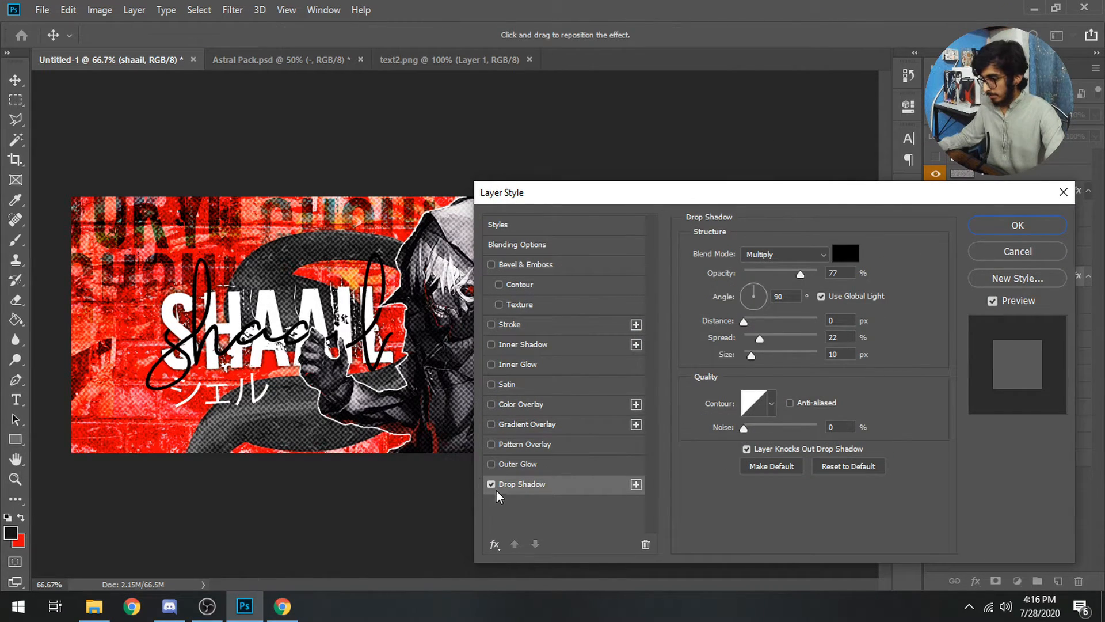
pyautogui.moveTo(801, 274); pyautogui.dragTo(848, 275)
pyautogui.moveTo(756, 336)
pyautogui.mouseDown()
pyautogui.moveTo(785, 337)
pyautogui.moveTo(748, 354)
pyautogui.mouseUp()
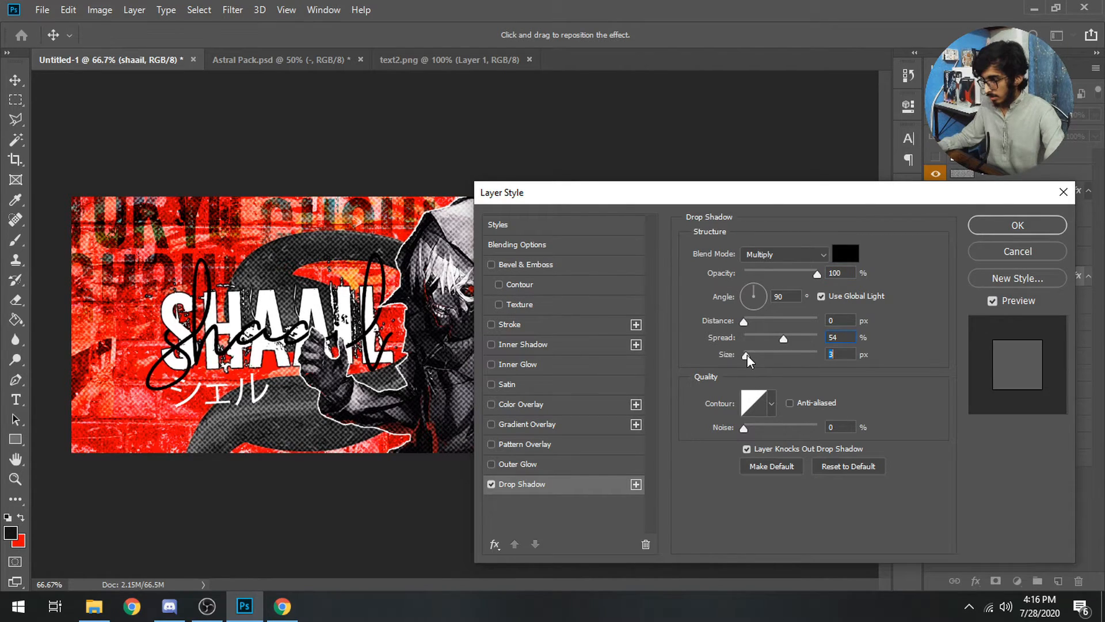
pyautogui.click(755, 337)
pyautogui.moveTo(749, 357); pyautogui.dragTo(752, 356)
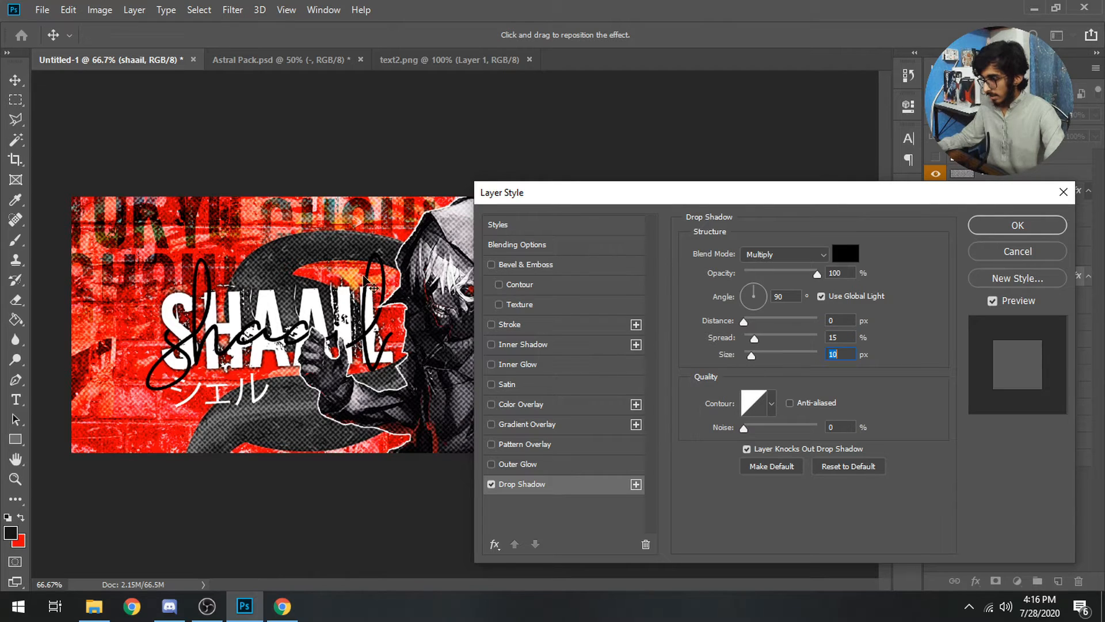
# Add a stroke, a red outer glow and a 12% gradient overlay to SHAAIL
pyautogui.click(510, 326)
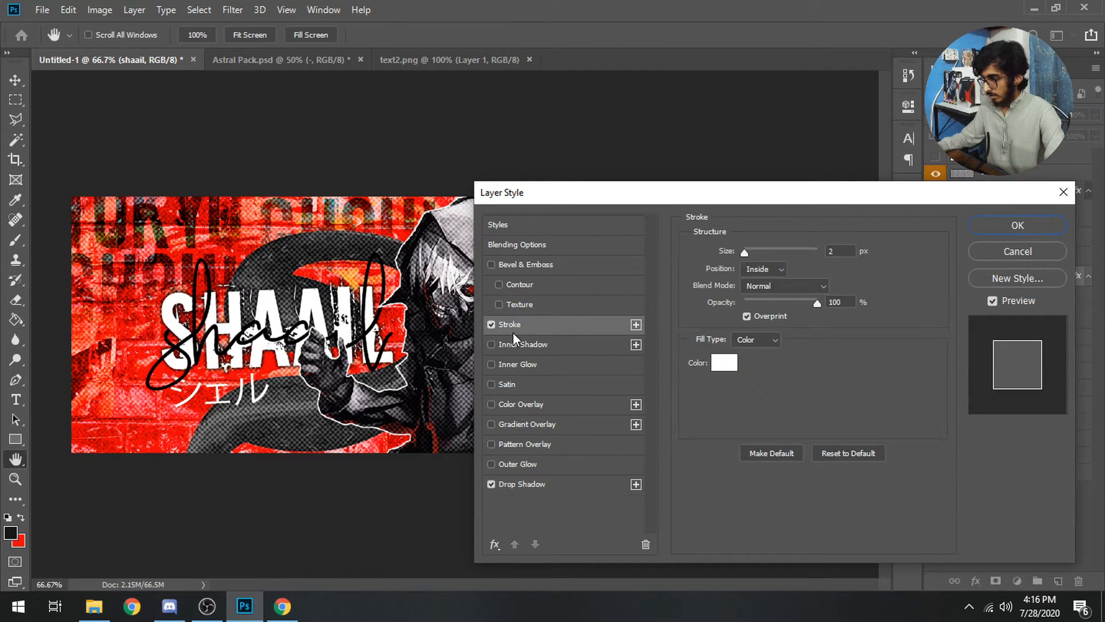
pyautogui.click(505, 464)
pyautogui.click(725, 312)
pyautogui.moveTo(827, 380); pyautogui.dragTo(826, 327)
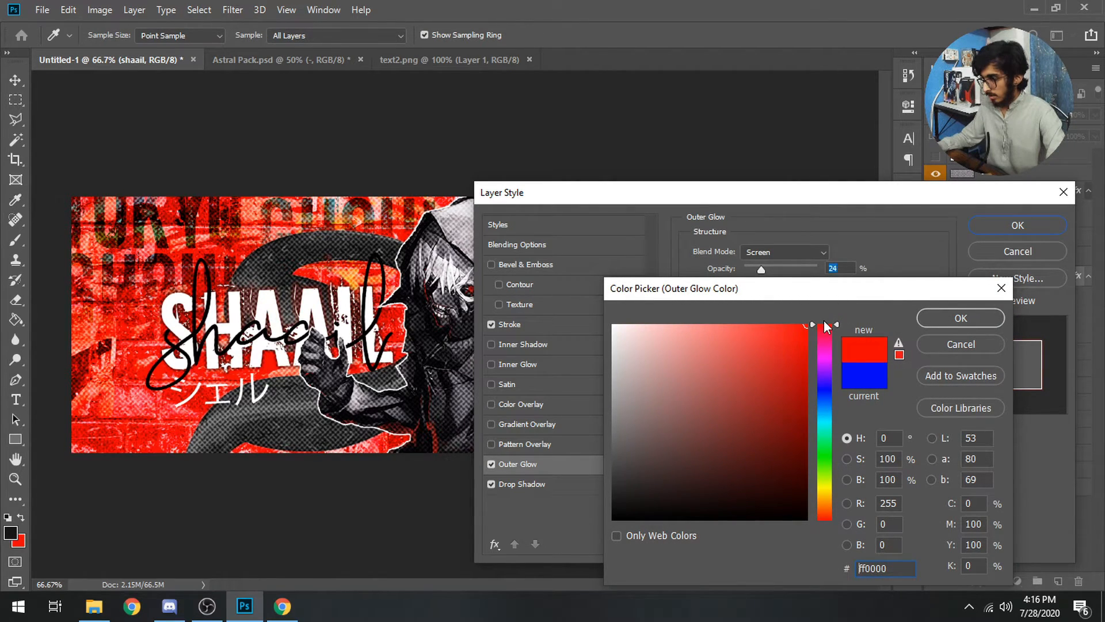
pyautogui.press('Return')
pyautogui.click(512, 421)
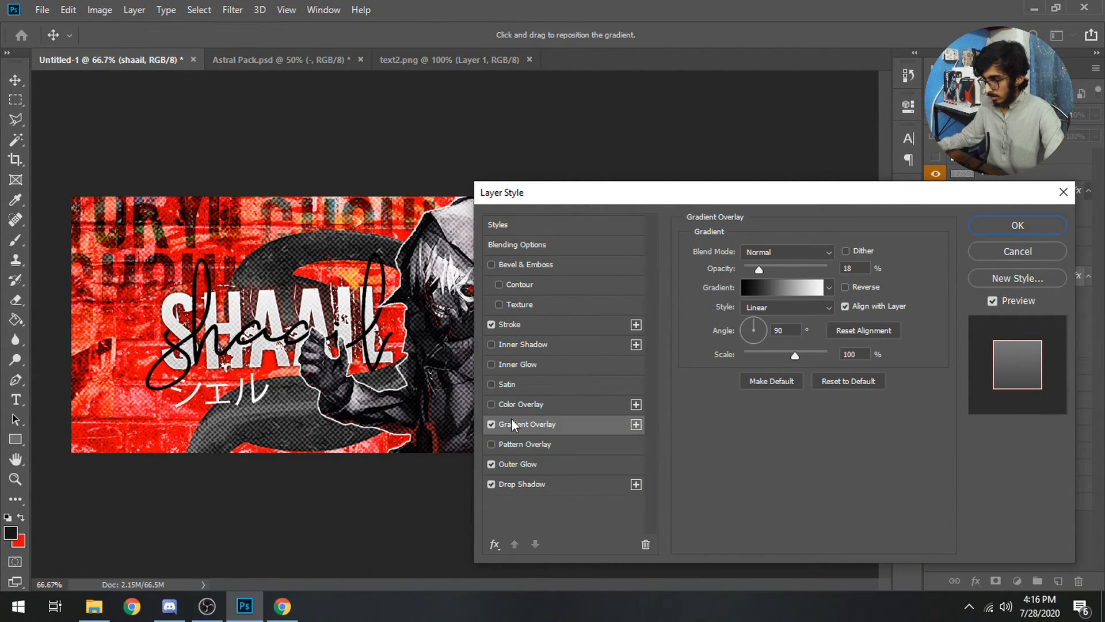
pyautogui.click(756, 268)
pyautogui.press('Return')
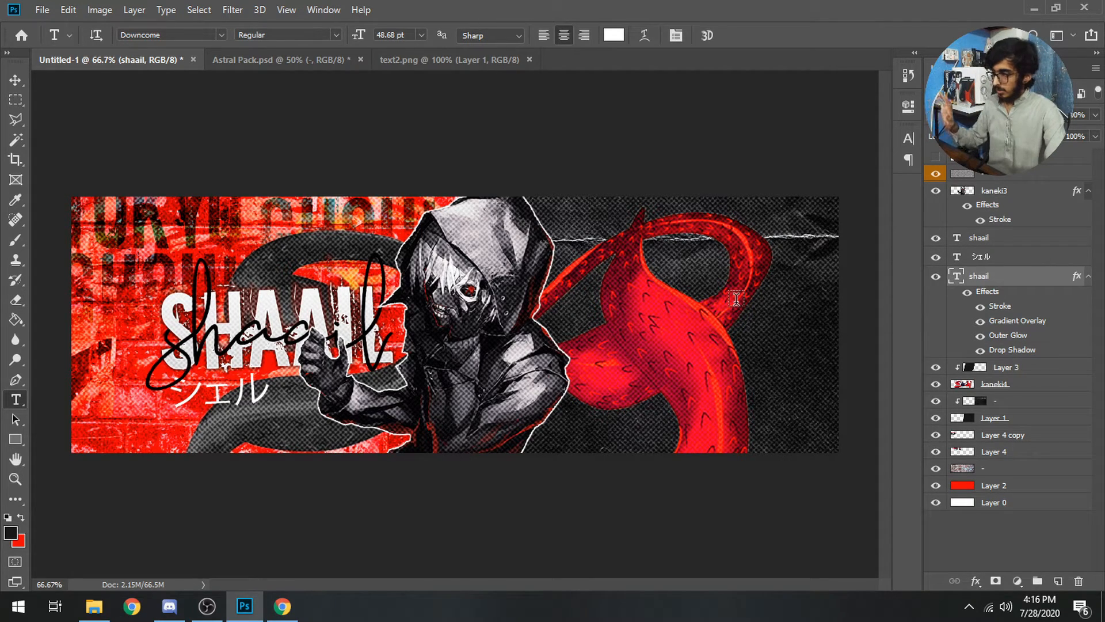
# Give the シェル subtitle a smaller drop shadow, an outer glow and a gradient overlay
pyautogui.rightClick(994, 257)
pyautogui.click(889, 23)
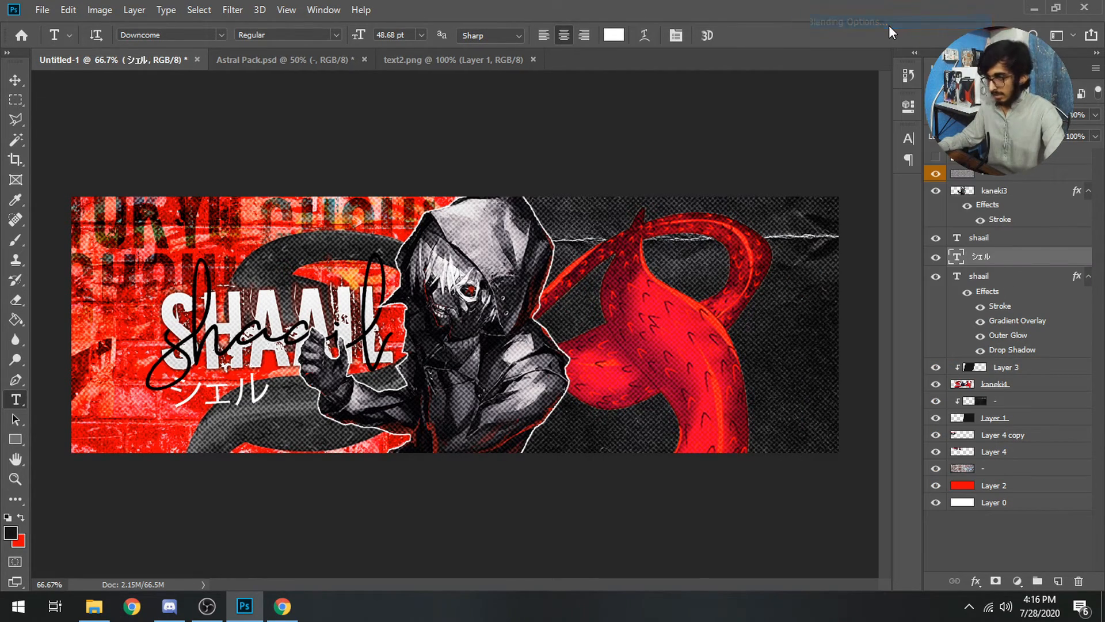
pyautogui.click(523, 484)
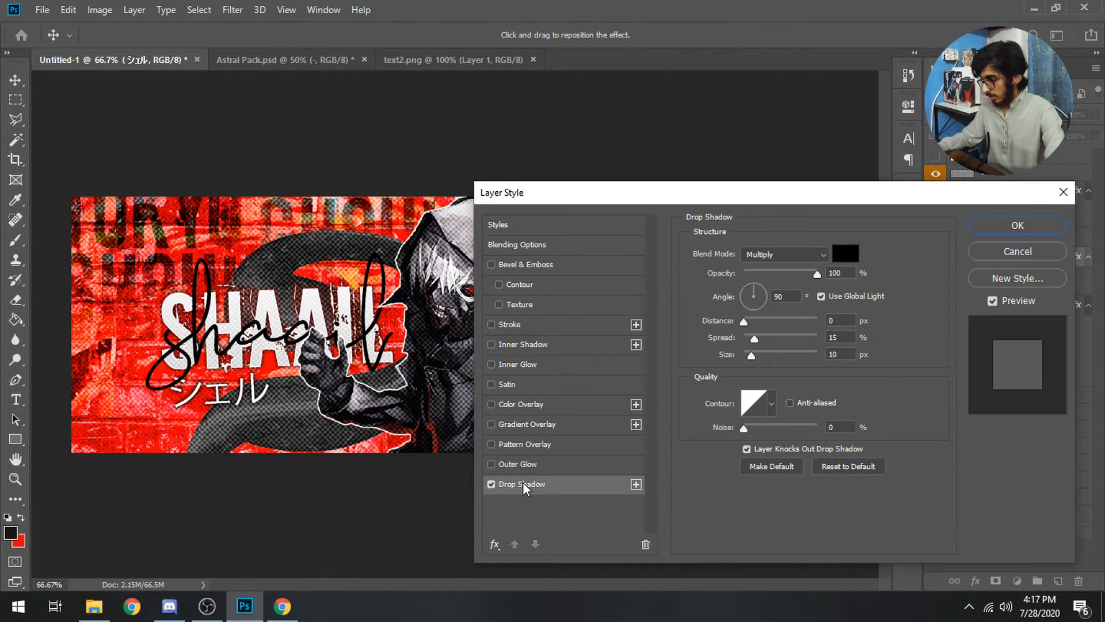
pyautogui.moveTo(750, 354); pyautogui.dragTo(748, 356)
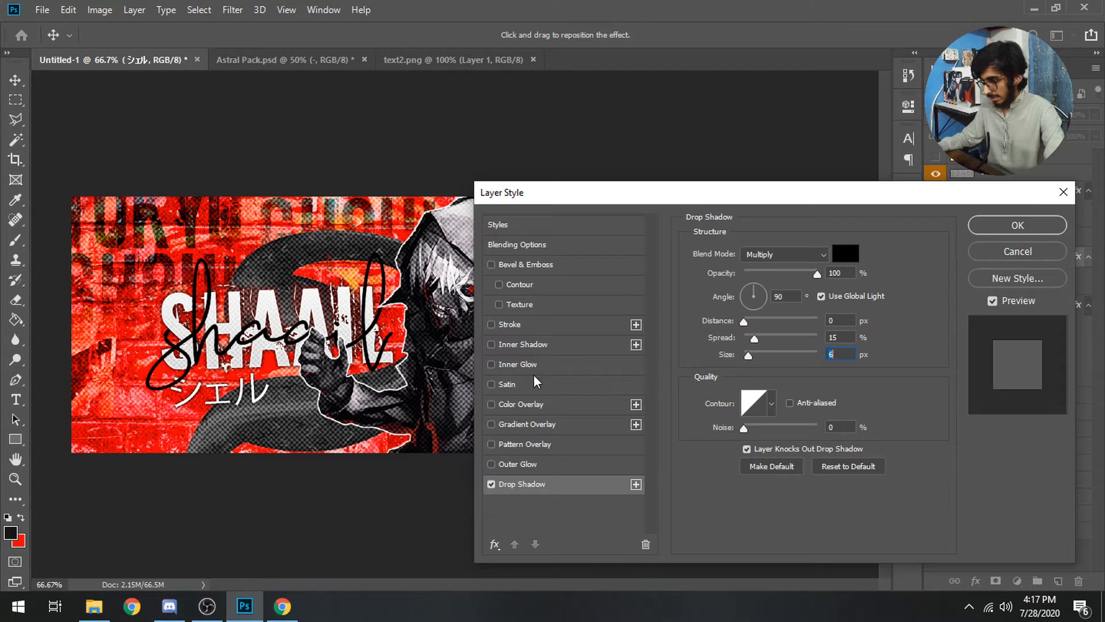
pyautogui.click(525, 463)
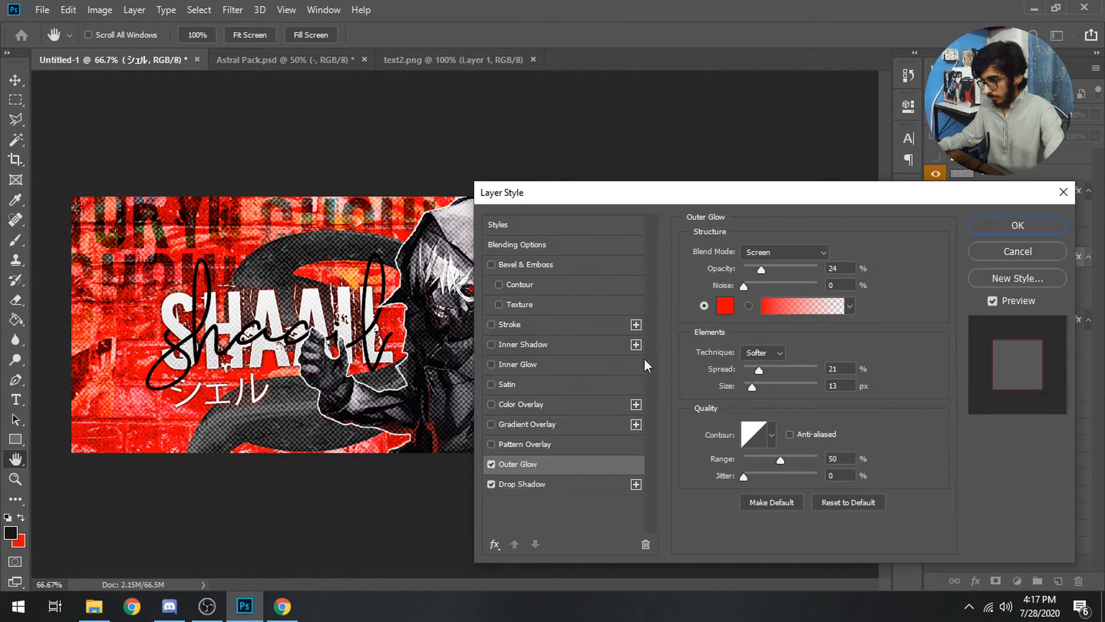
pyautogui.click(536, 426)
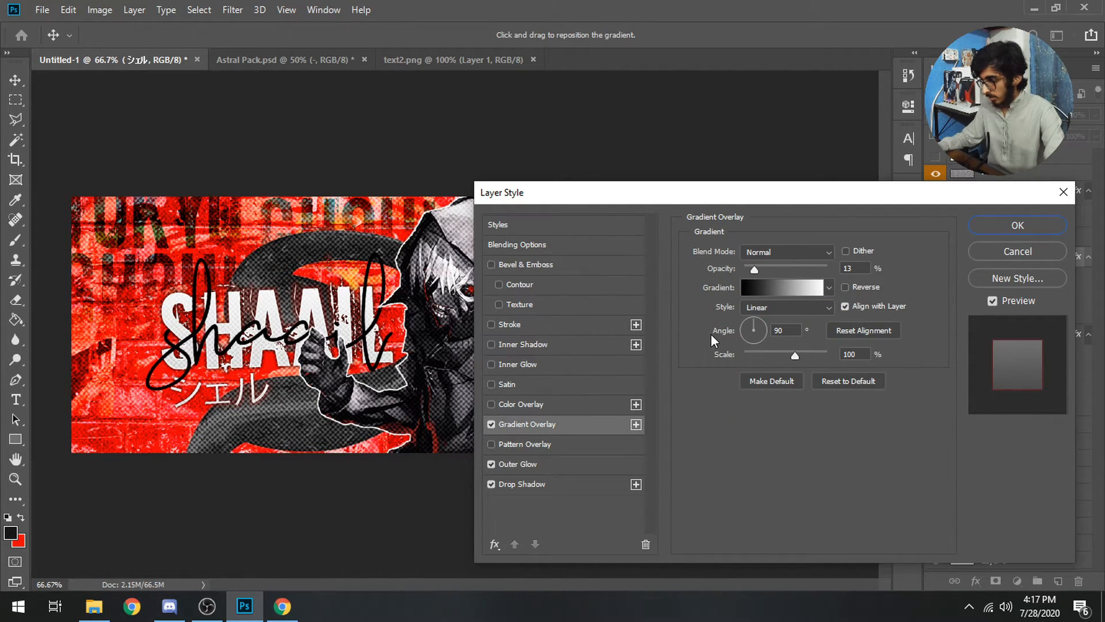
pyautogui.press('Return')
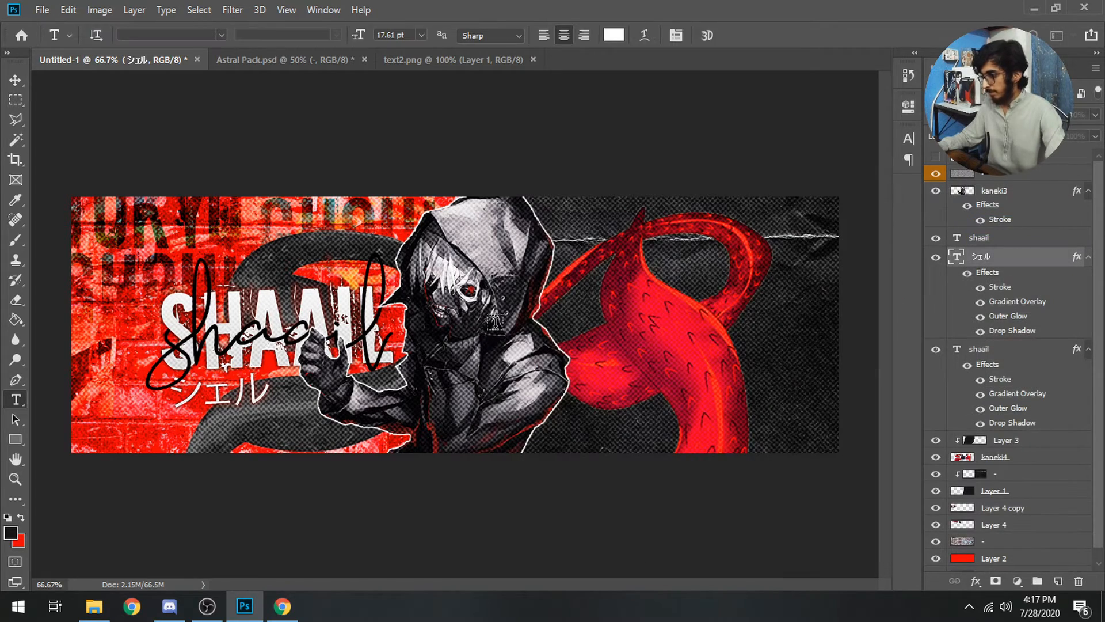
pyautogui.hotkey('ctrl', '-')
pyautogui.hotkey('ctrl', '-')
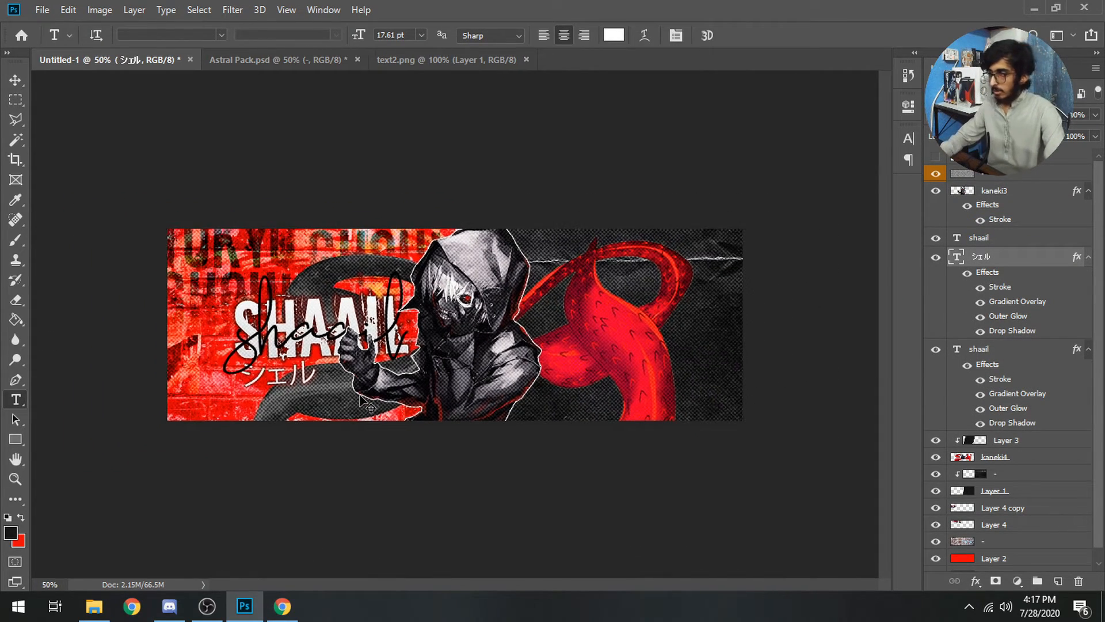
pyautogui.hotkey('ctrl', '+')
pyautogui.hotkey('ctrl', '+')
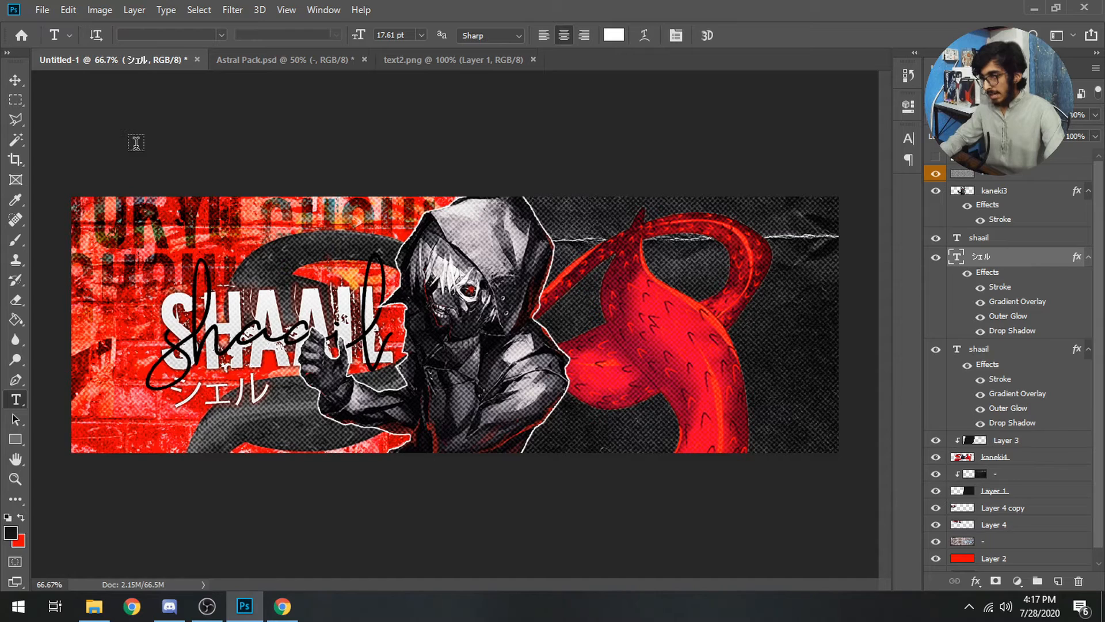